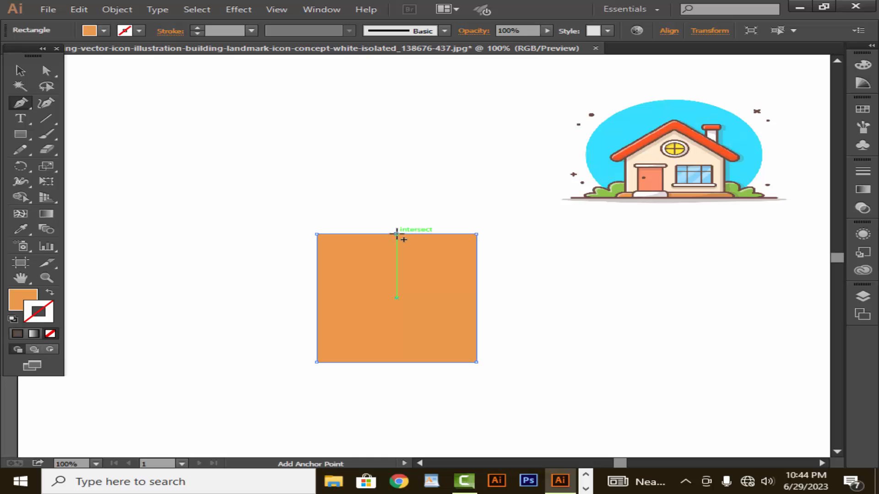
# Step: Add an anchor point at the middle of the orange rectangle's top edge and raise it to form a gable peak
pyautogui.click(396, 234)
pyautogui.click(48, 74)
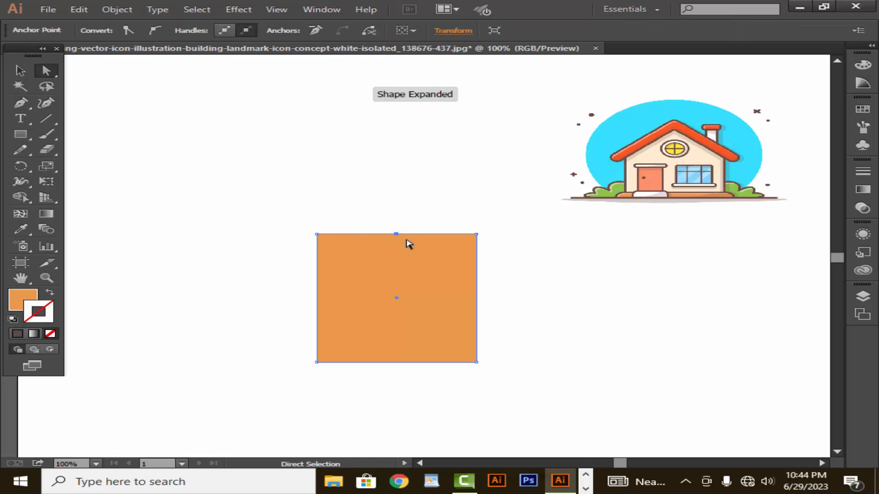
pyautogui.moveTo(397, 234); pyautogui.dragTo(396, 163)
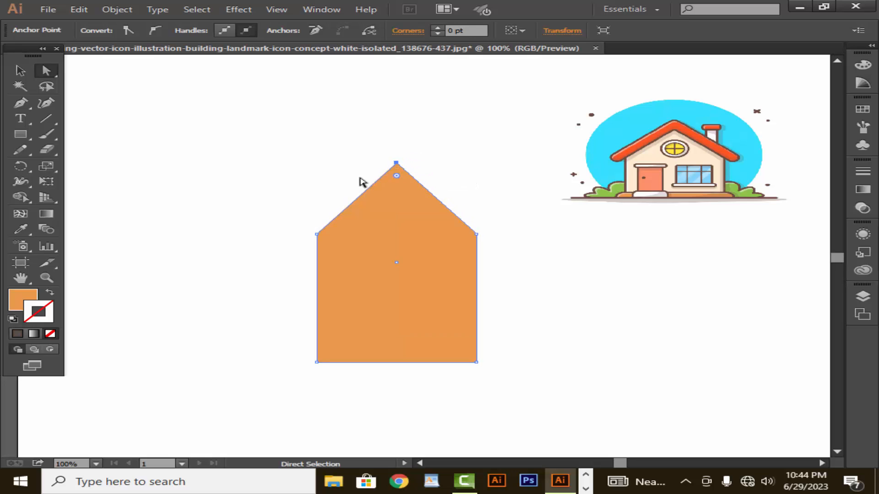
pyautogui.click(20, 70)
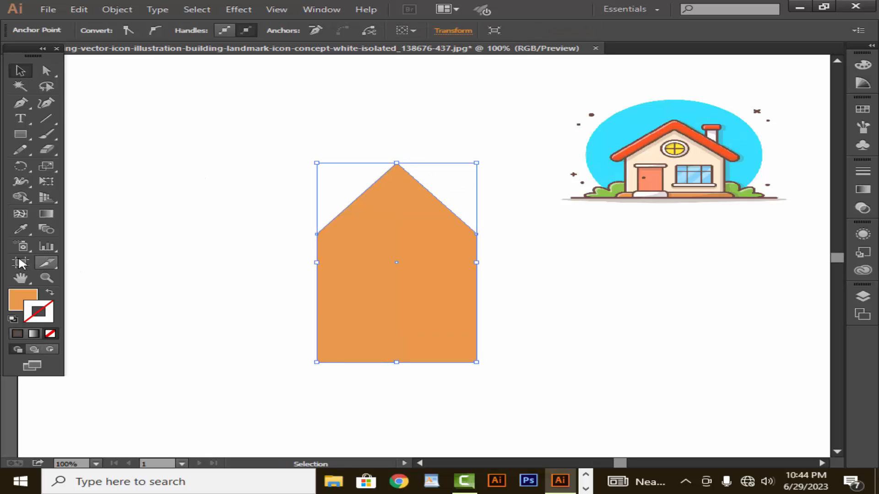
# Step: Fill the gabled wall shape with the cream wall colour sampled from the reference house
pyautogui.click(20, 230)
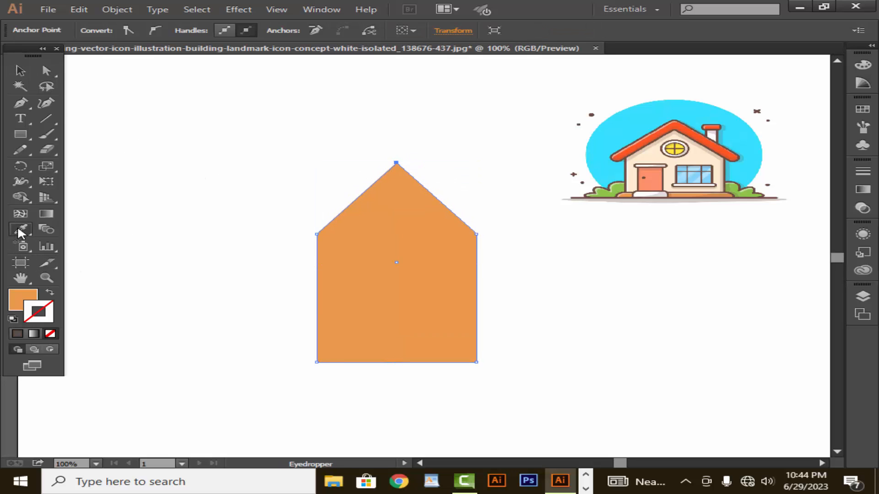
pyautogui.click(701, 158)
pyautogui.click(21, 72)
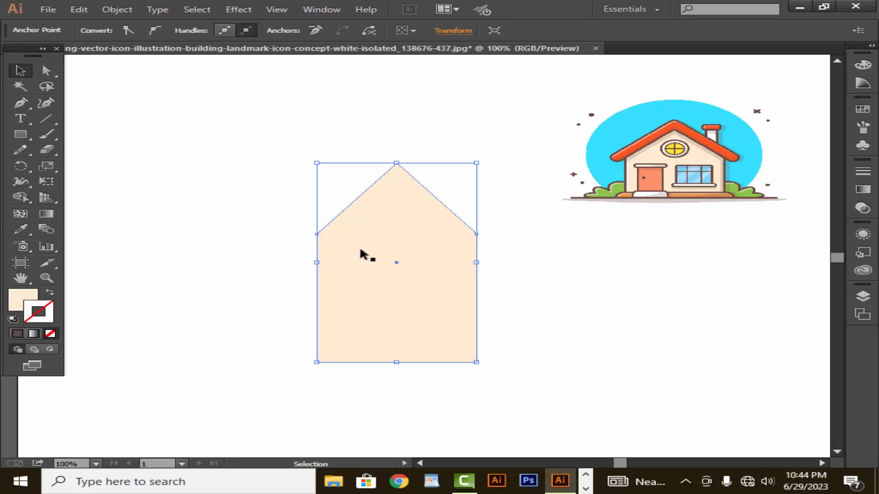
# Step: Give the wall shape a dark brown 422E20 outline with a weight of 2 pt
pyautogui.doubleClick(51, 322)
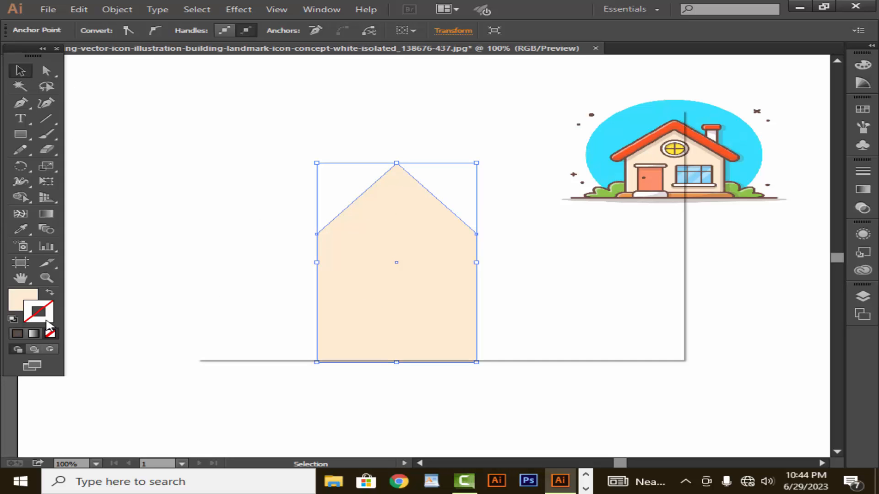
pyautogui.moveTo(464, 308); pyautogui.dragTo(463, 306)
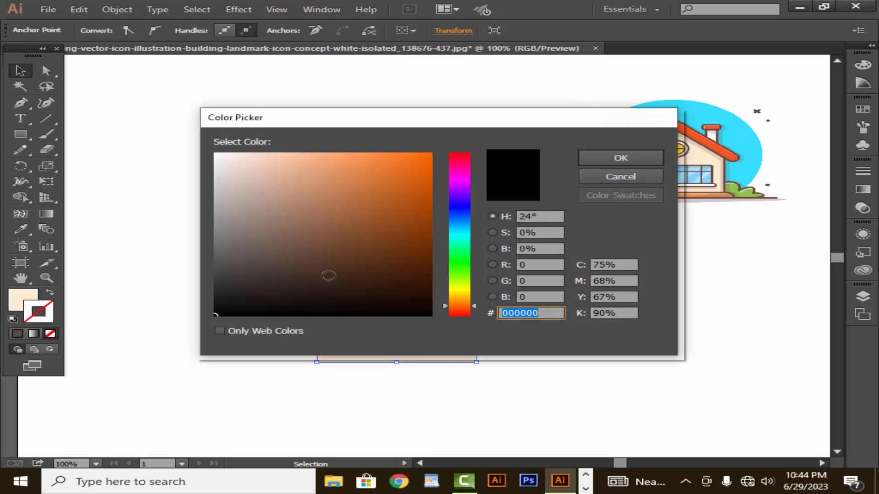
pyautogui.click(299, 269)
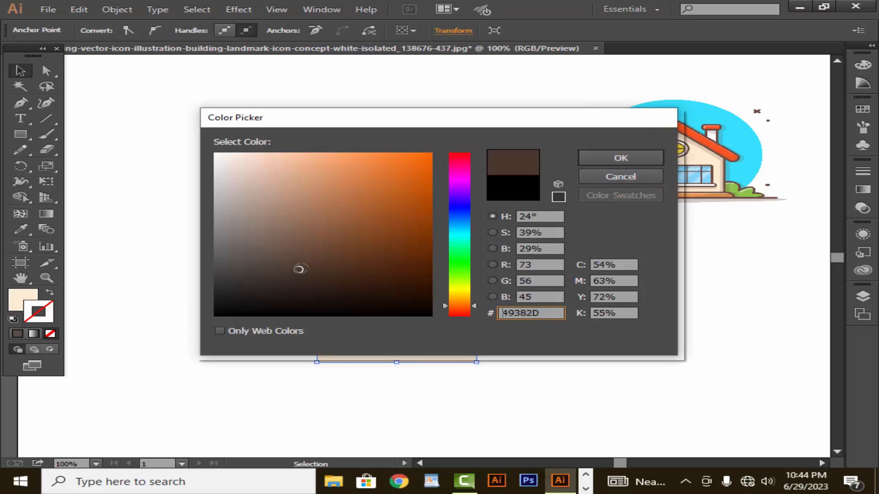
pyautogui.click(326, 274)
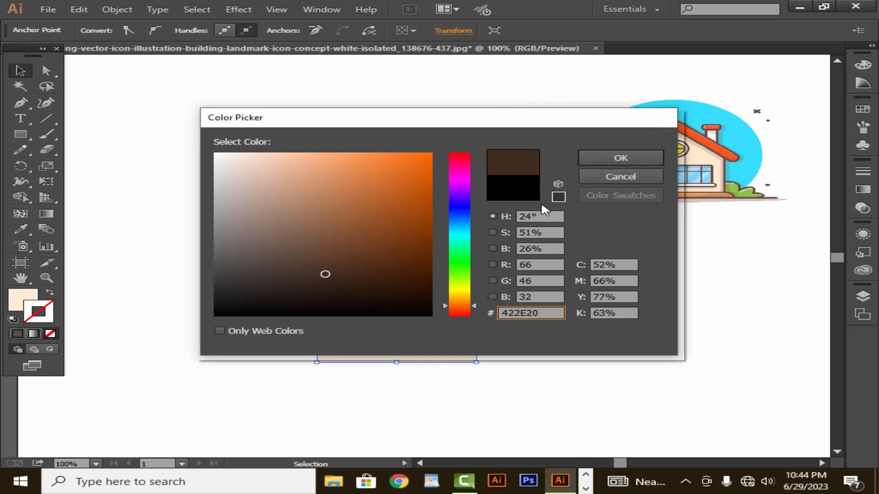
pyautogui.click(602, 158)
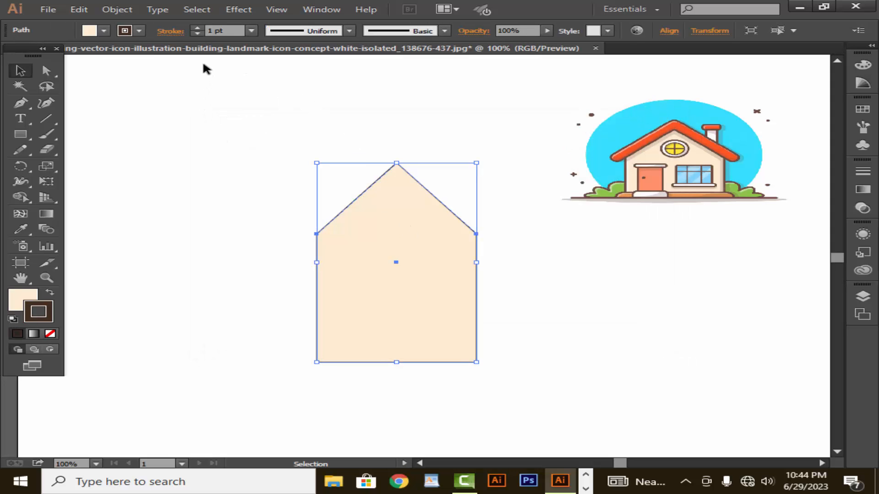
pyautogui.click(197, 28)
pyautogui.click(215, 136)
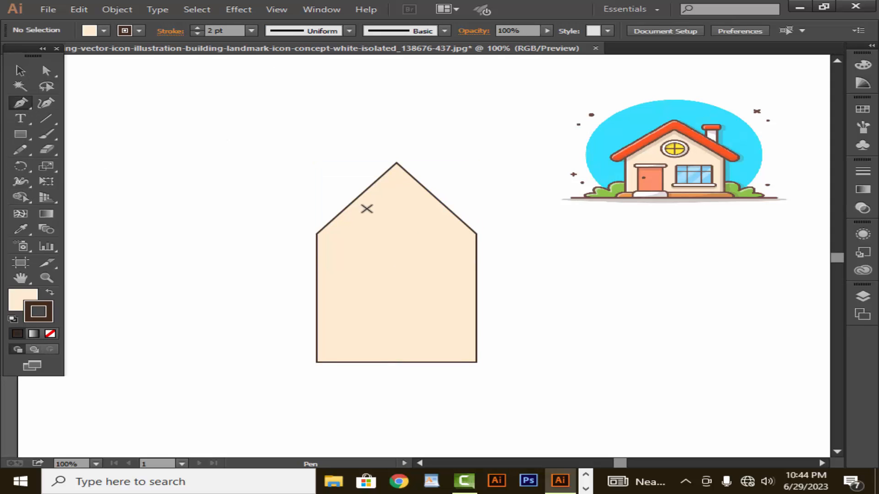
# Step: Draw a closed chevron-shaped roof band with the Pen tool along the gable, overhanging both sides of the wall
pyautogui.click(305, 243)
pyautogui.click(396, 163)
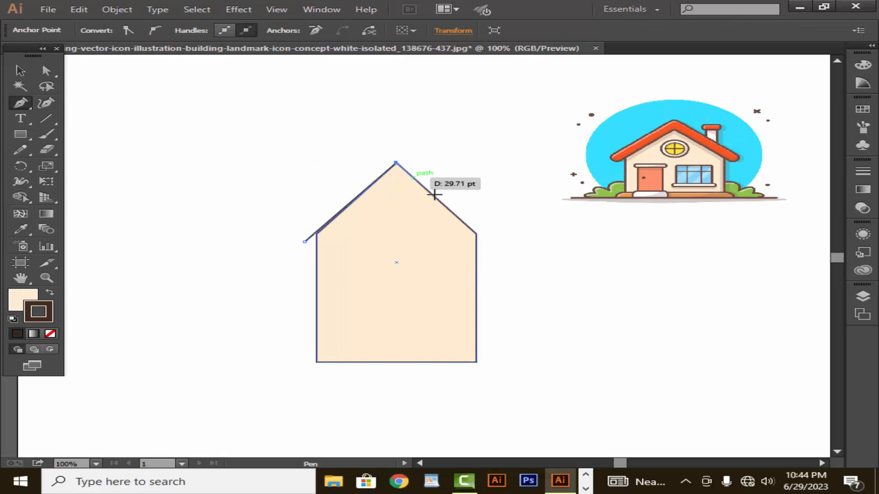
pyautogui.click(491, 234)
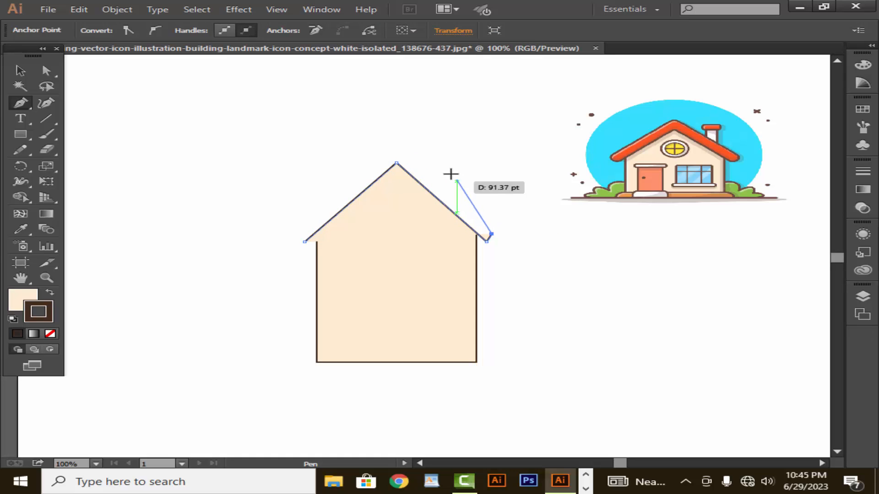
pyautogui.click(397, 149)
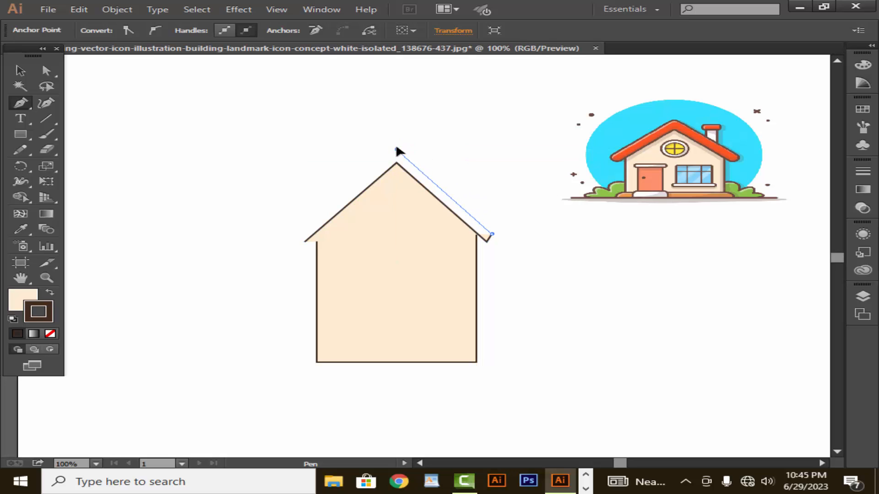
pyautogui.click(297, 235)
pyautogui.click(305, 241)
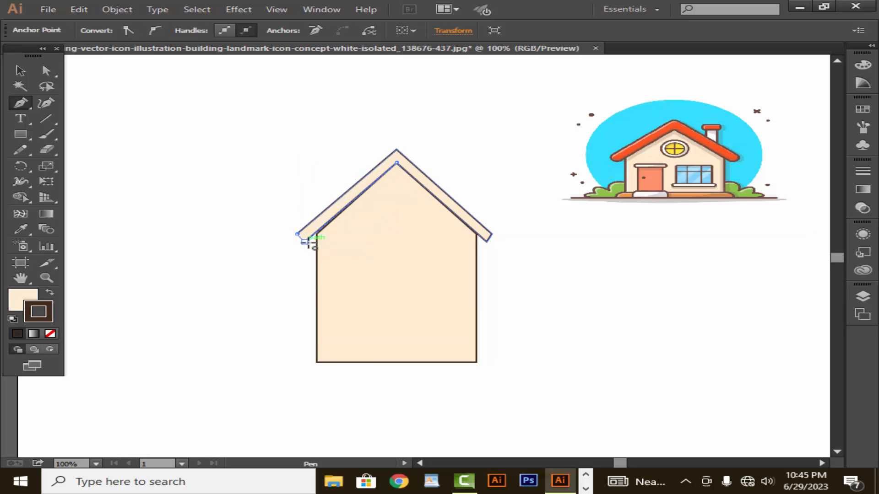
pyautogui.click(23, 71)
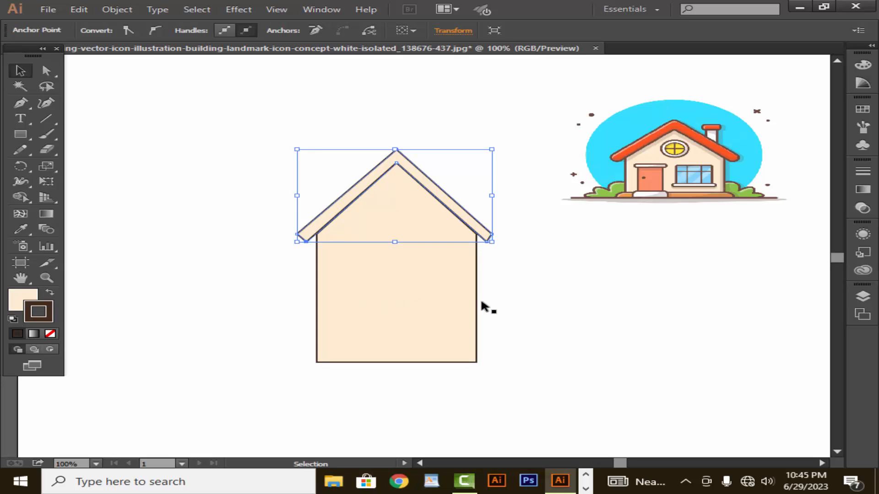
# Step: Fill the roof band with the reference roof's orange-red and give it a 2 pt dark brown outline
pyautogui.click(563, 294)
pyautogui.click(433, 308)
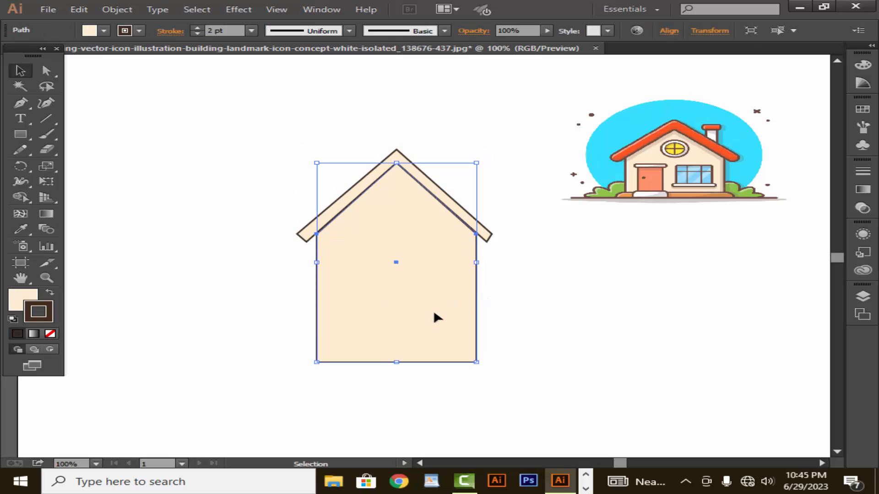
pyautogui.click(529, 311)
pyautogui.click(316, 231)
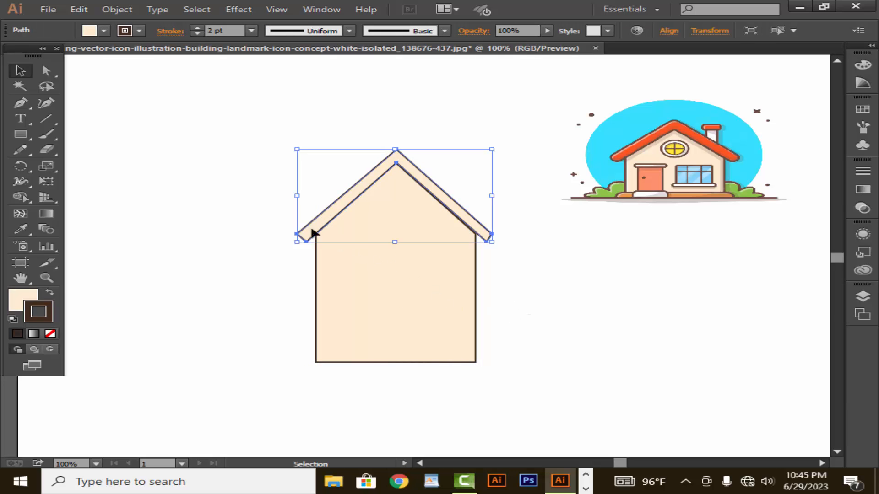
pyautogui.press('i')
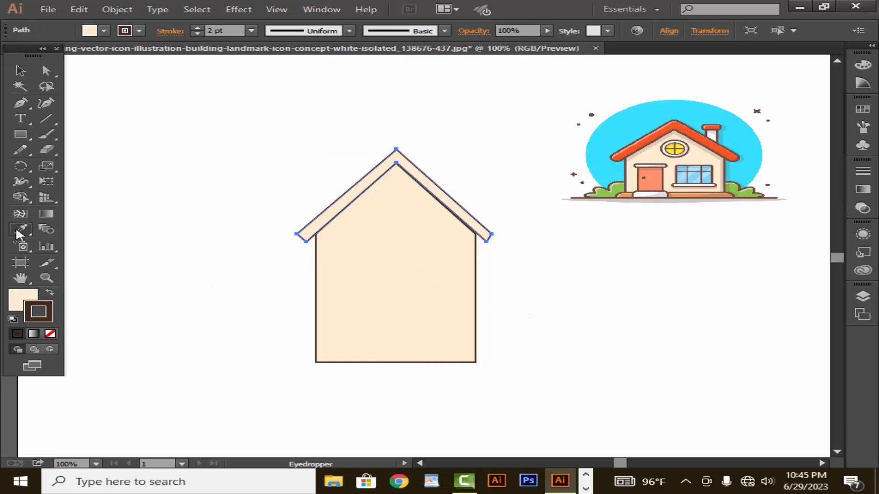
pyautogui.click(626, 152)
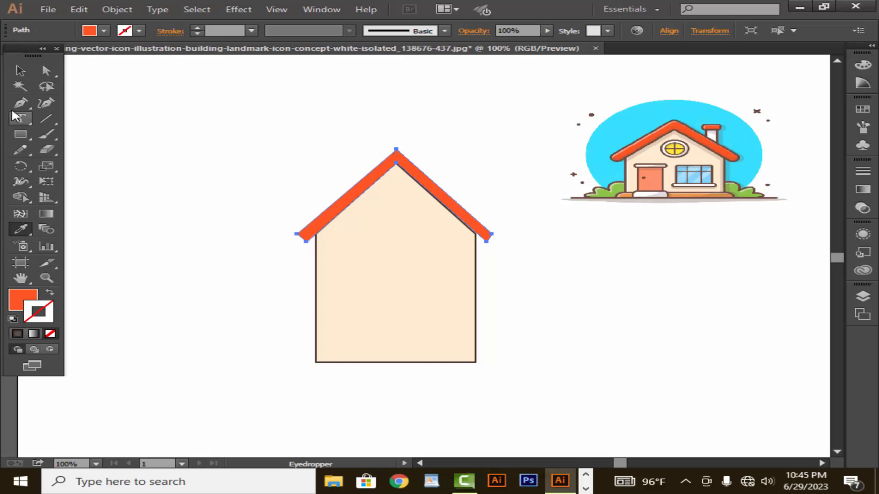
pyautogui.click(20, 70)
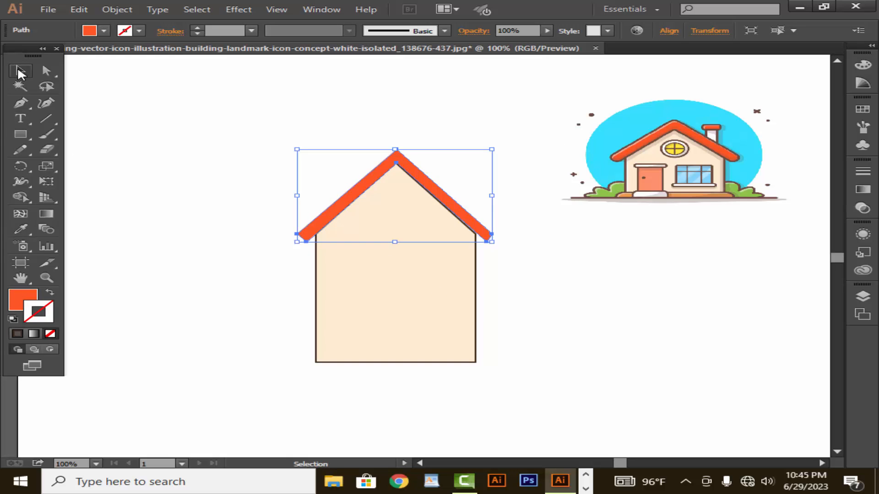
pyautogui.click(197, 27)
pyautogui.click(196, 92)
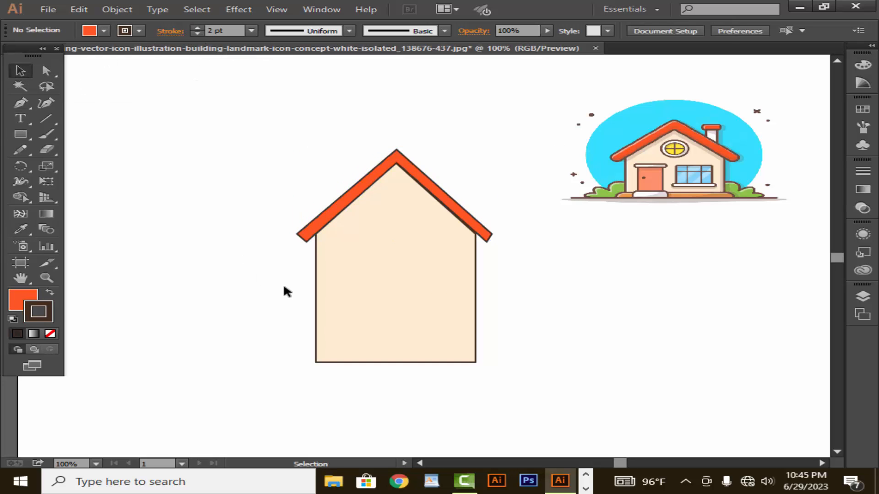
# Step: Group the roof band and the wall shape
pyautogui.moveTo(280, 118); pyautogui.dragTo(508, 280)
pyautogui.rightClick(509, 282)
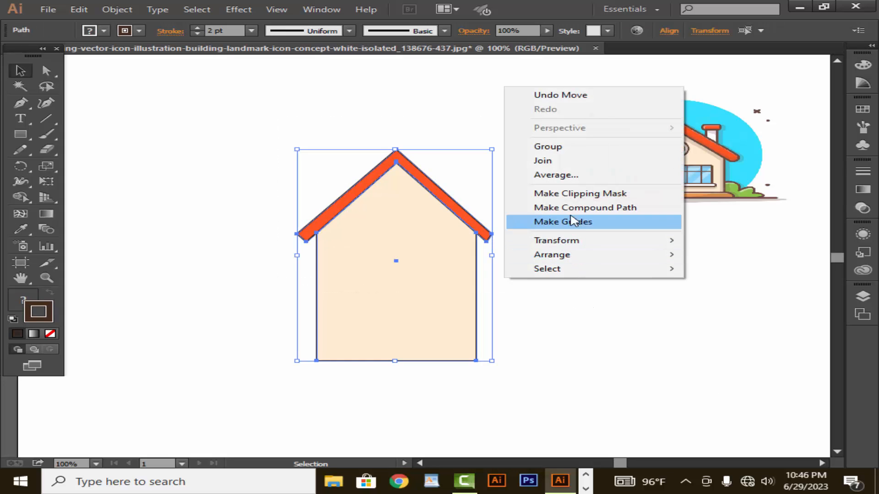
pyautogui.click(583, 153)
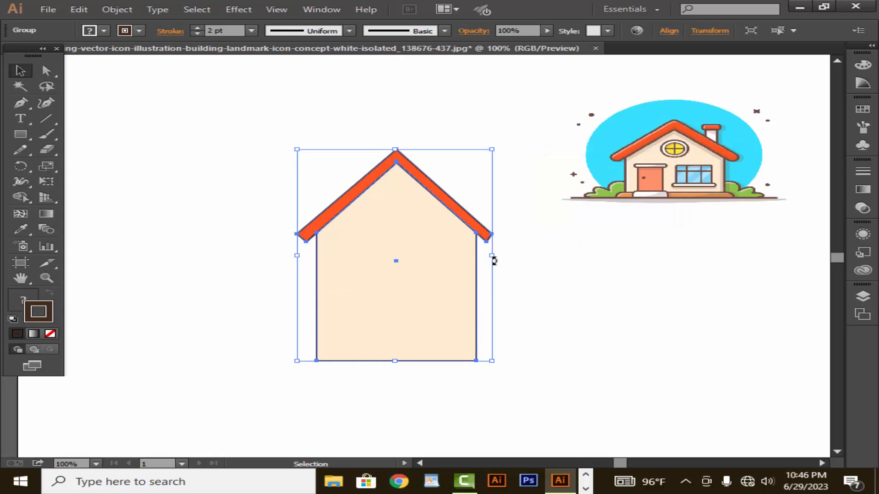
# Step: Widen the grouped house by stretching its right side outward
pyautogui.click(493, 255)
pyautogui.click(479, 257)
pyautogui.moveTo(492, 255); pyautogui.dragTo(534, 255)
pyautogui.click(575, 276)
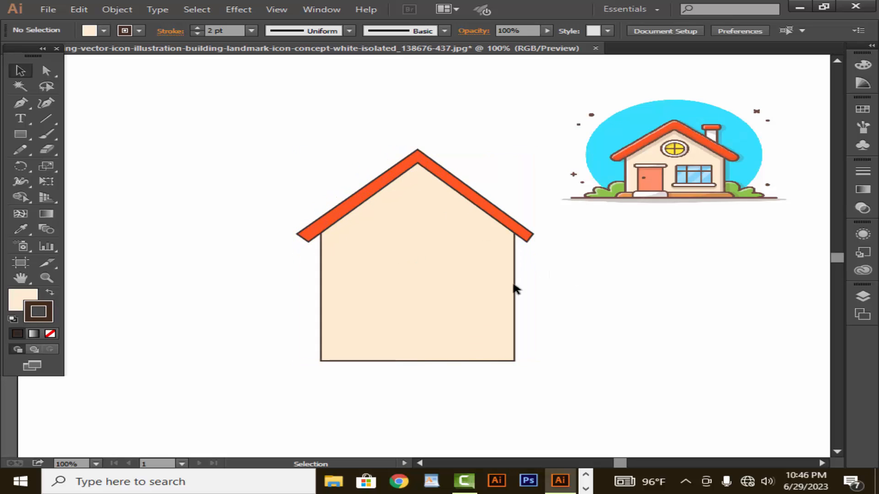
# Step: Draw a door rectangle about 62 by 130 pt at the wall's lower left and fill it with the reference door's salmon colour
pyautogui.click(26, 132)
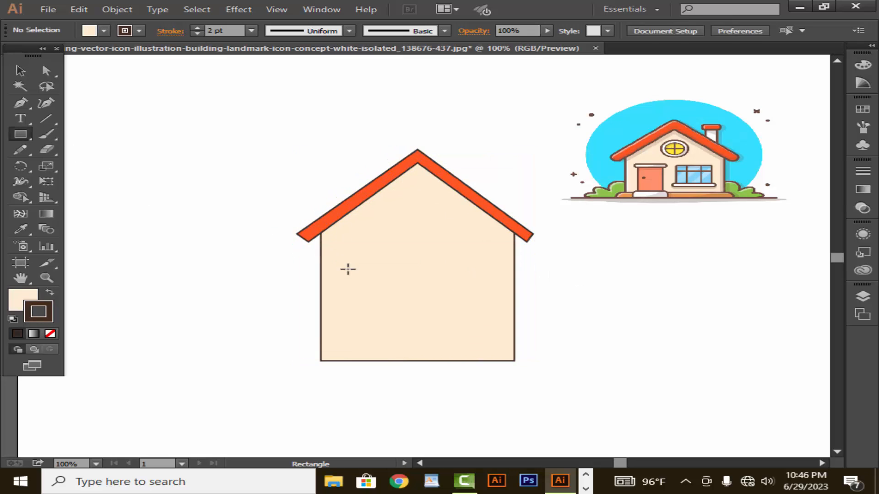
pyautogui.moveTo(343, 277); pyautogui.dragTo(396, 361)
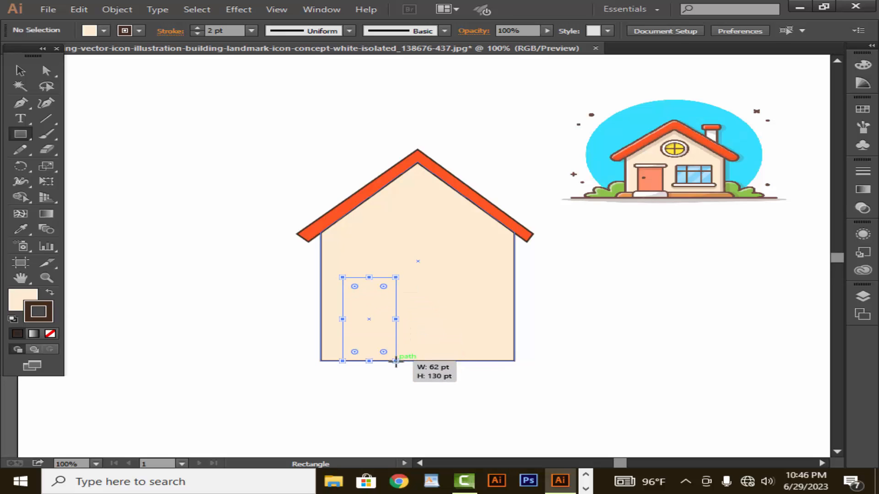
pyautogui.click(20, 228)
pyautogui.click(652, 185)
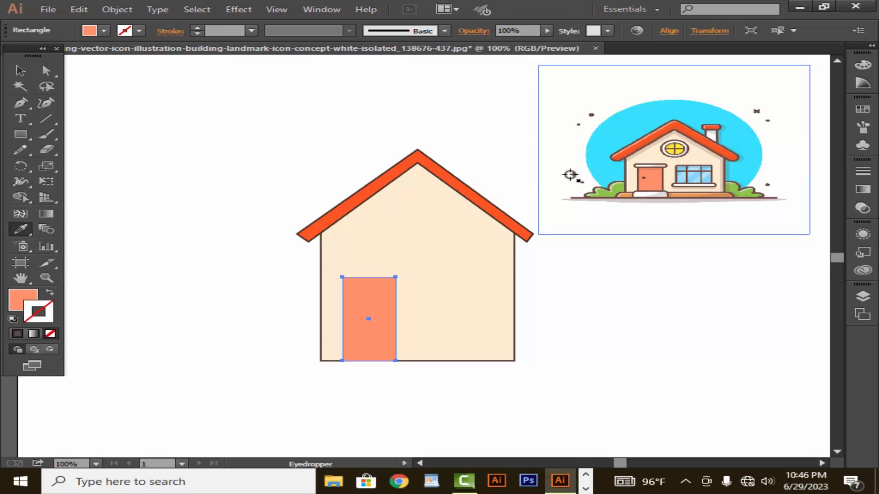
# Step: Outline the door with a 2 pt dark brown stroke
pyautogui.click(197, 28)
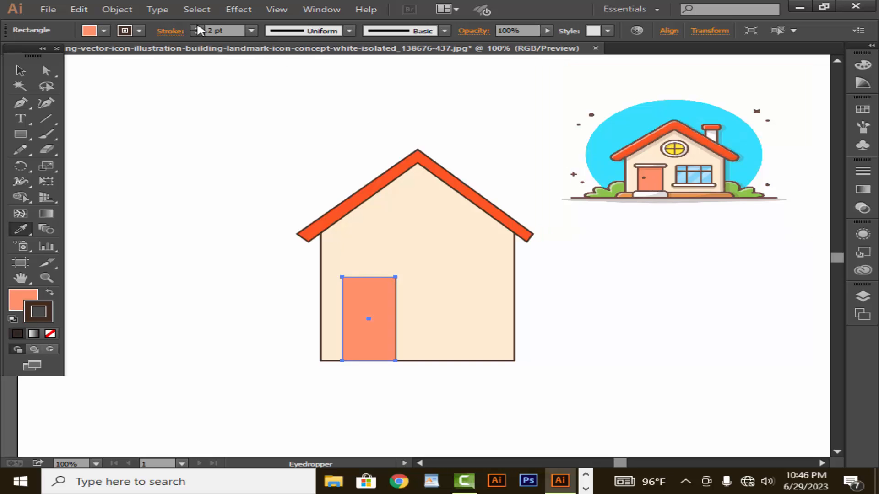
pyautogui.click(20, 70)
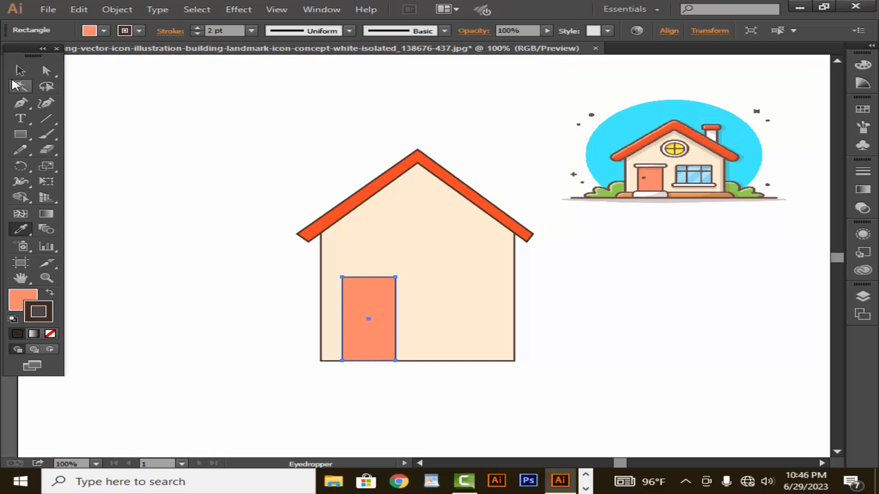
pyautogui.click(176, 131)
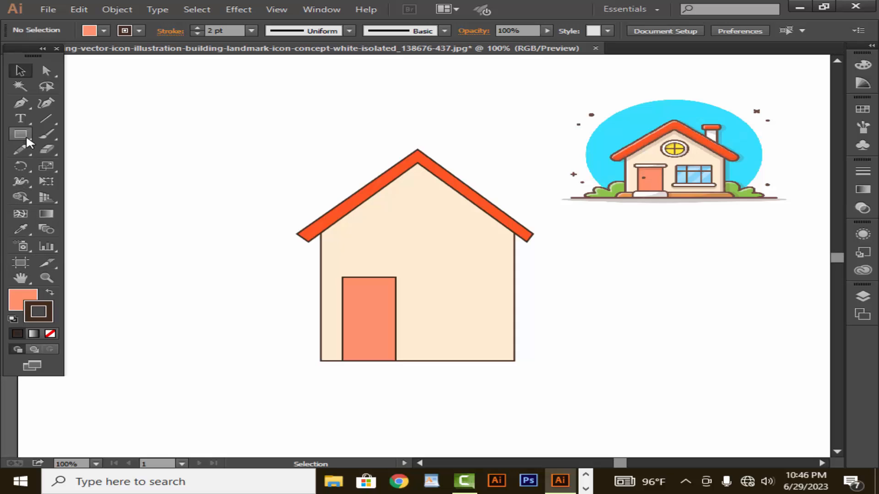
# Step: Draw a thin rounded rectangle just above the door as its lintel, slightly wider than the door
pyautogui.moveTo(26, 134); pyautogui.dragTo(49, 146)
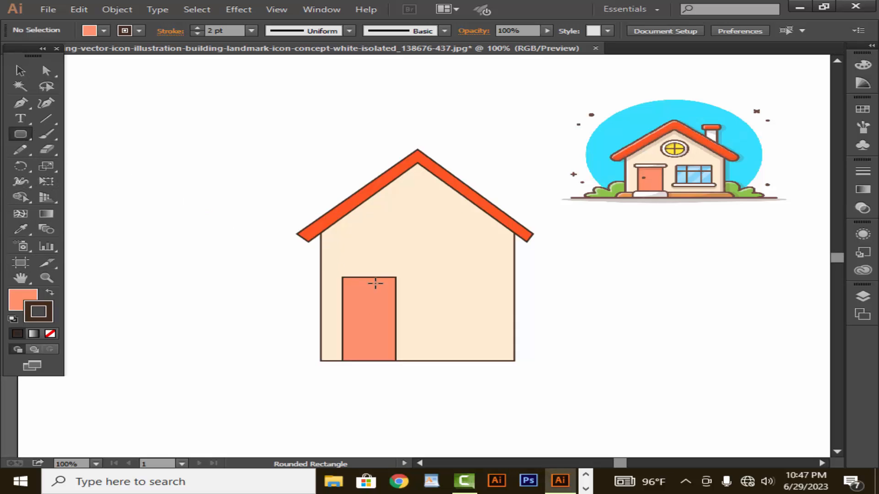
pyautogui.moveTo(335, 273); pyautogui.dragTo(396, 266)
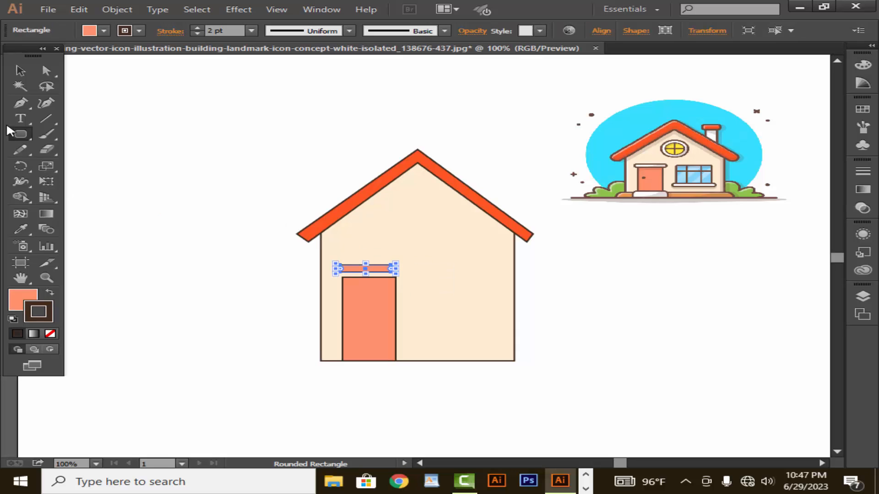
pyautogui.click(20, 70)
pyautogui.click(161, 142)
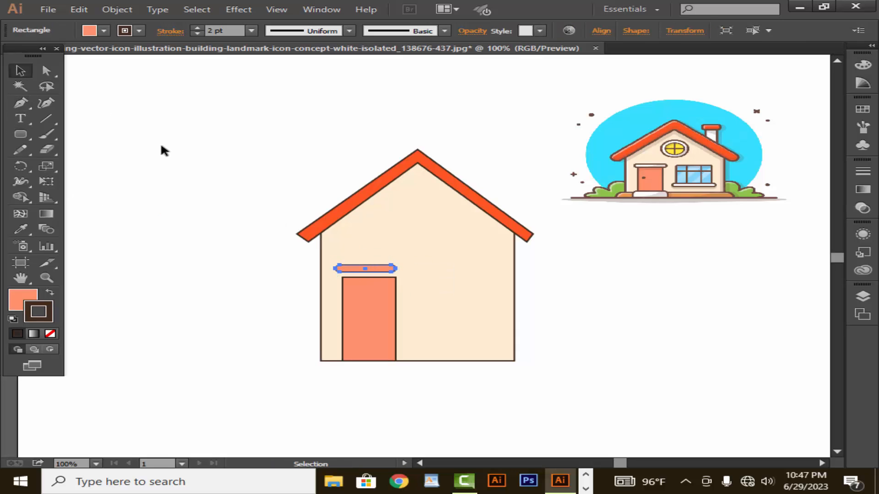
# Step: Fill the door lintel with the white of the reference lintel and outline it with a 2 pt dark brown stroke
pyautogui.click(372, 269)
pyautogui.click(21, 229)
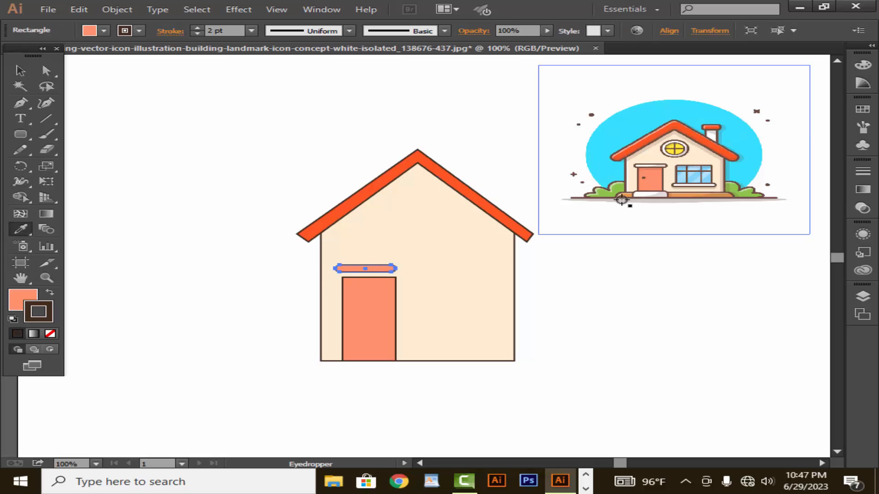
pyautogui.click(647, 166)
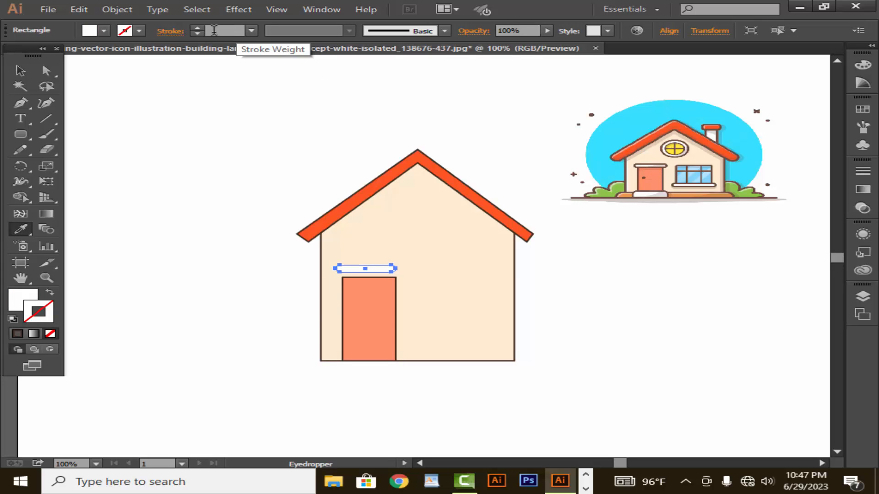
pyautogui.click(198, 26)
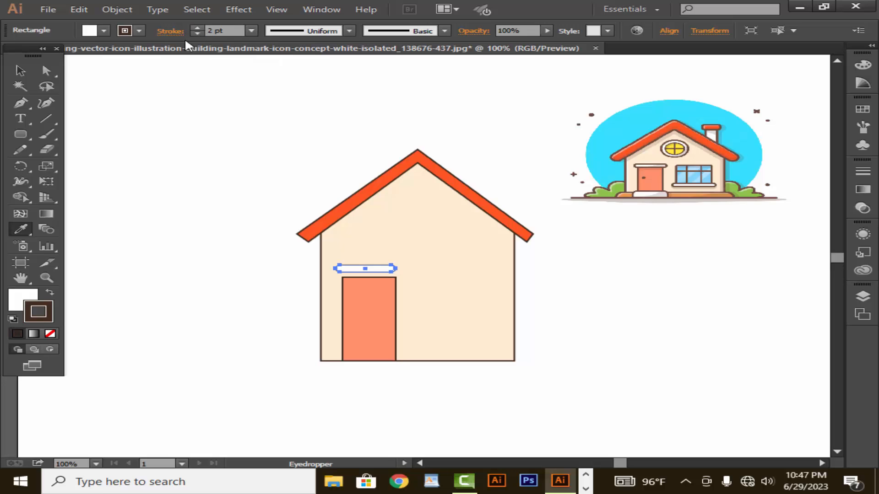
pyautogui.click(21, 70)
pyautogui.click(119, 98)
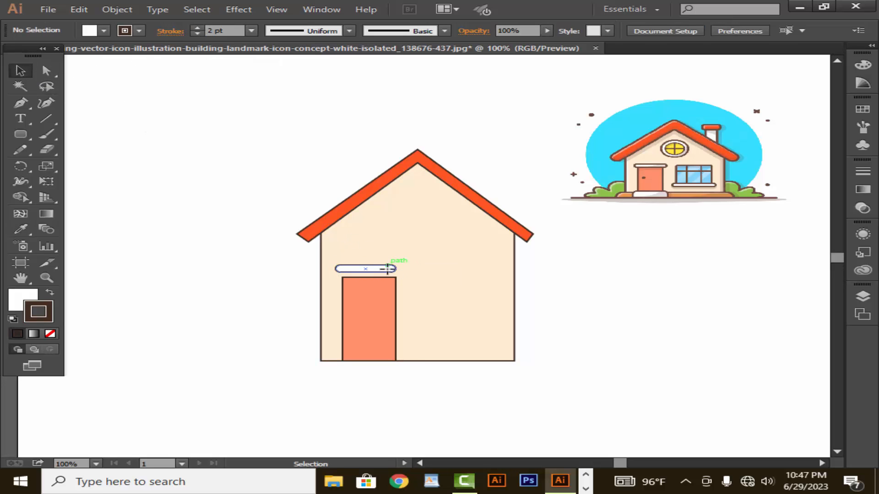
# Step: Move the white lintel down and centre it over the door so it rests on the door's upper edge
pyautogui.moveTo(387, 268); pyautogui.dragTo(391, 272)
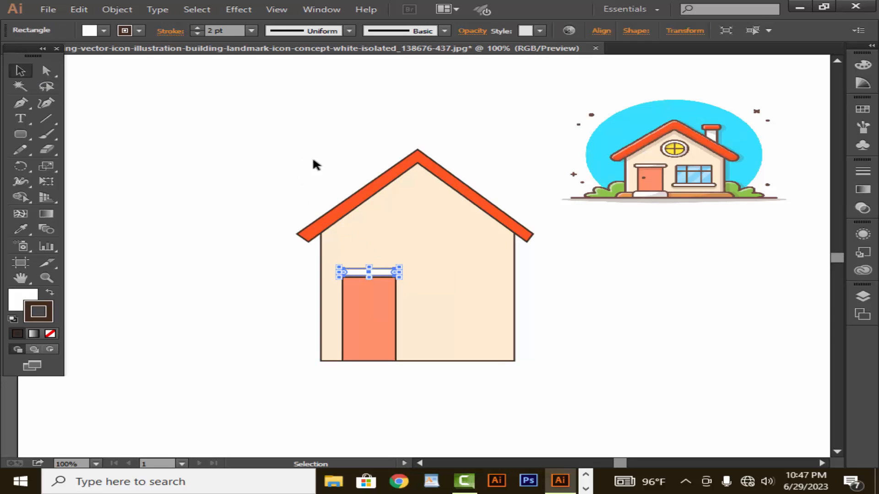
pyautogui.press('Down')
pyautogui.press('Down')
pyautogui.press('Down')
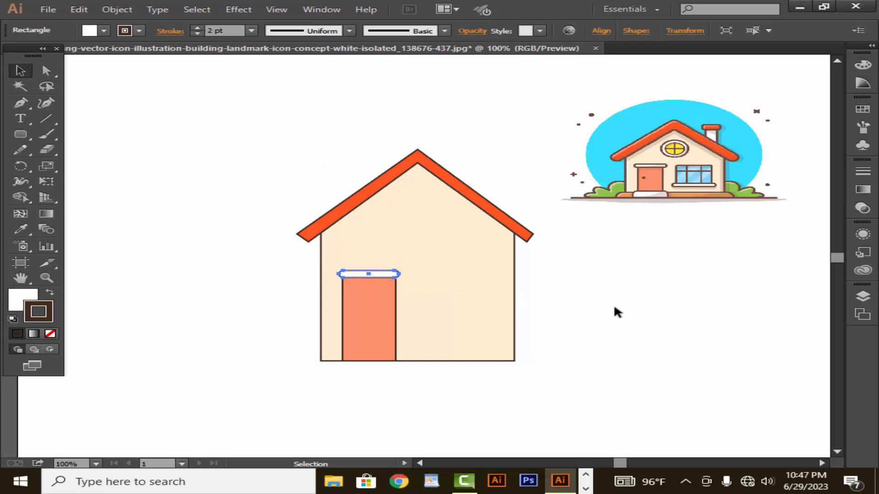
pyautogui.click(614, 308)
pyautogui.click(388, 317)
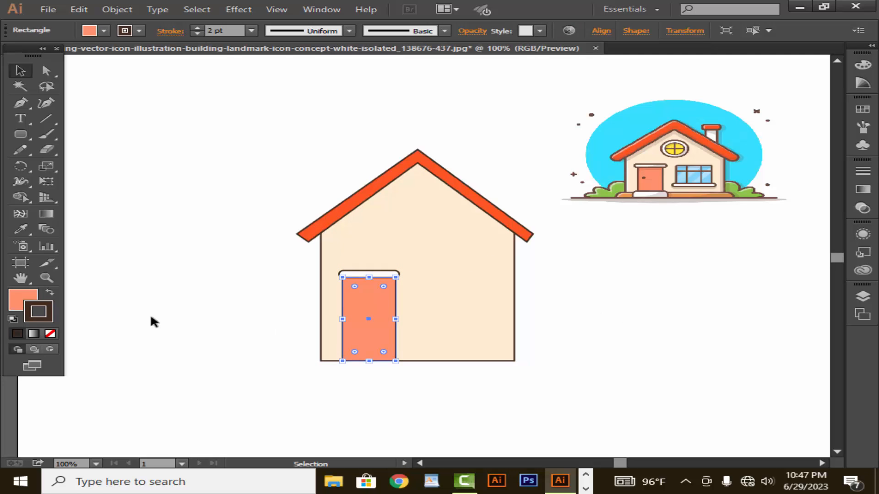
pyautogui.click(151, 319)
# Step: Draw a small circular doorknob near the door's left edge at mid-height and fill it with near-black 0A0909
pyautogui.moveTo(21, 134); pyautogui.dragTo(82, 163)
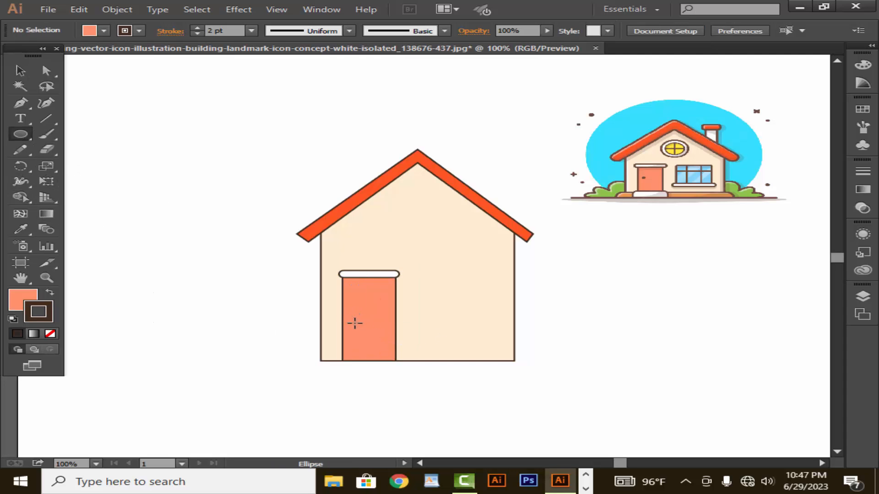
pyautogui.moveTo(355, 324); pyautogui.dragTo(347, 314)
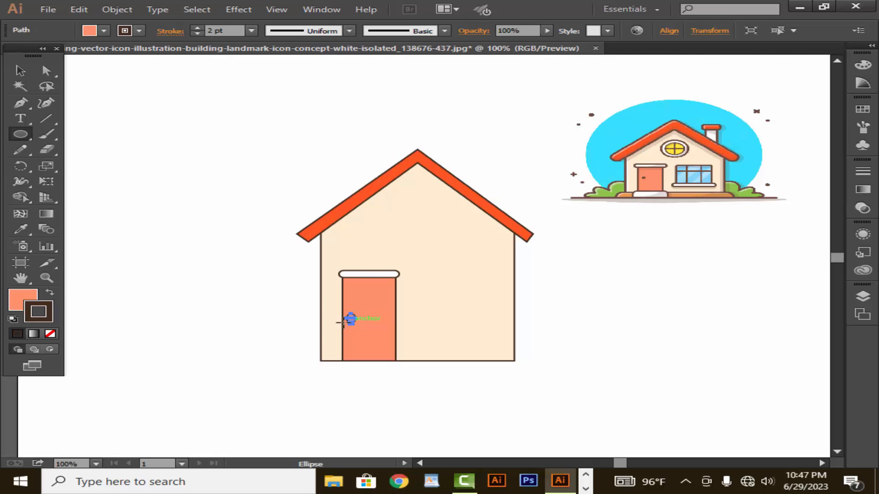
pyautogui.doubleClick(22, 302)
pyautogui.click(235, 309)
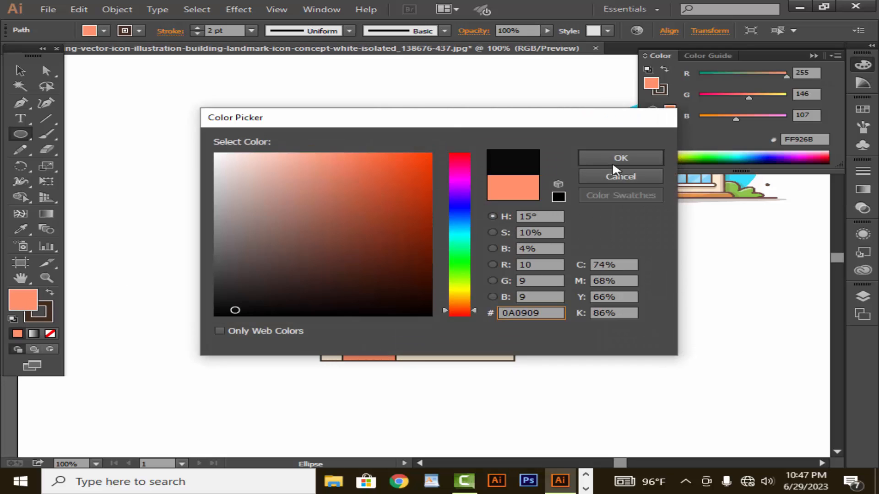
pyautogui.click(619, 158)
pyautogui.click(20, 71)
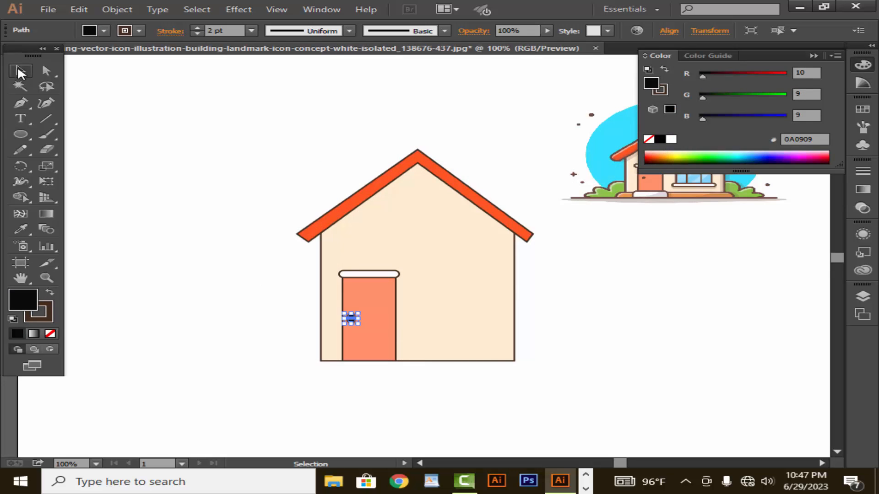
pyautogui.click(813, 55)
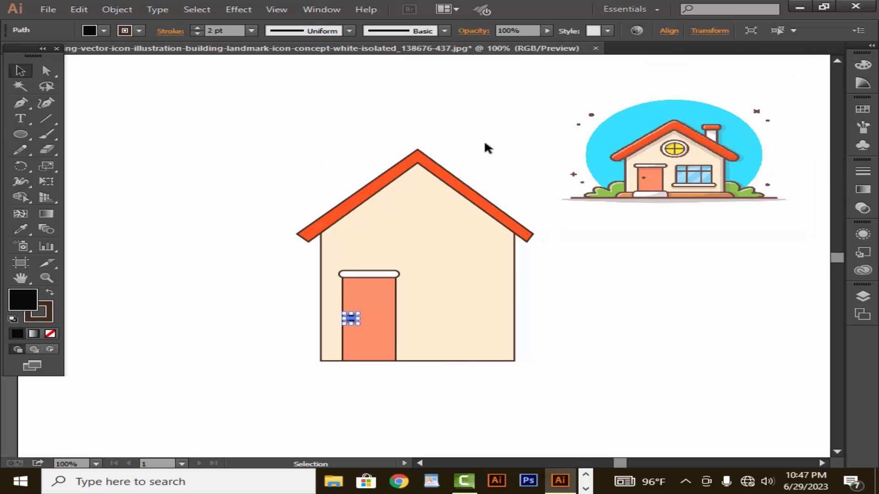
pyautogui.click(488, 147)
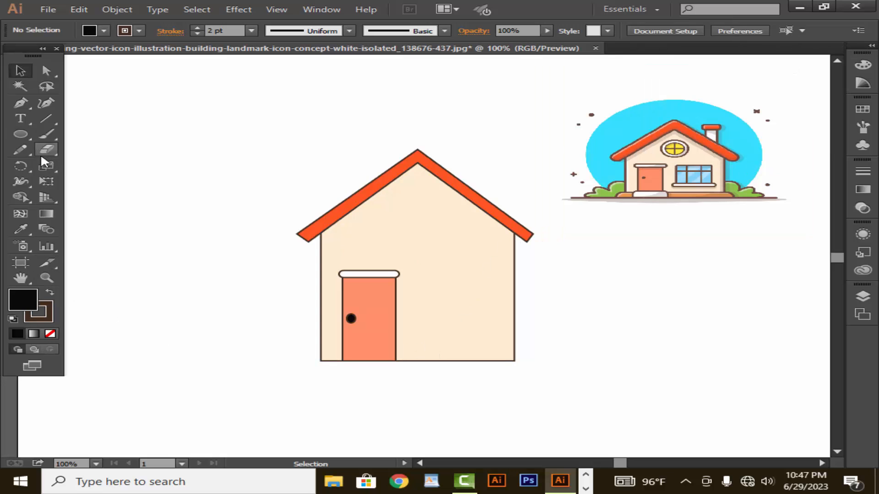
# Step: Draw a window rectangle on the wall to the right of the door, reducing its height and shifting it closer to the door
pyautogui.moveTo(20, 134); pyautogui.dragTo(63, 135)
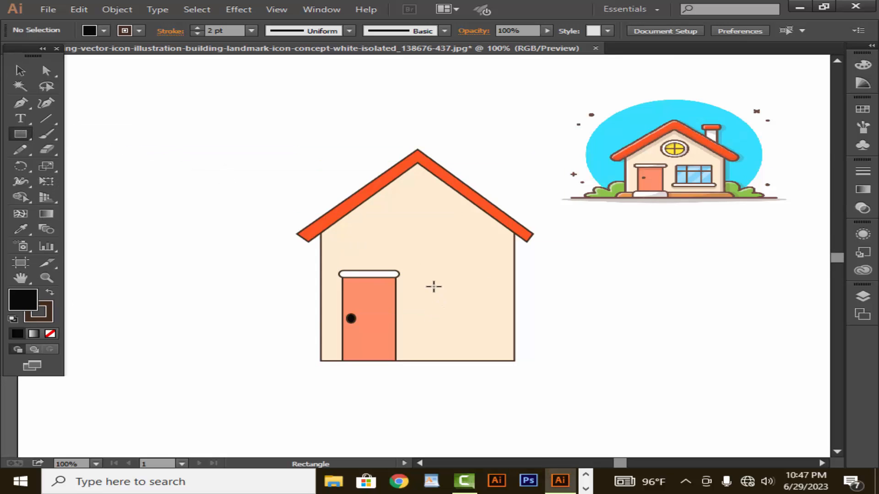
pyautogui.moveTo(433, 286); pyautogui.dragTo(505, 339)
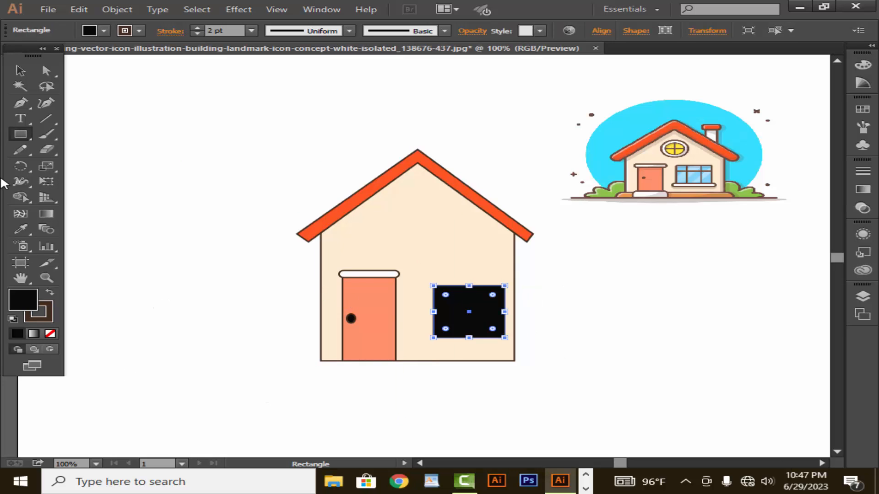
pyautogui.click(28, 75)
pyautogui.click(455, 372)
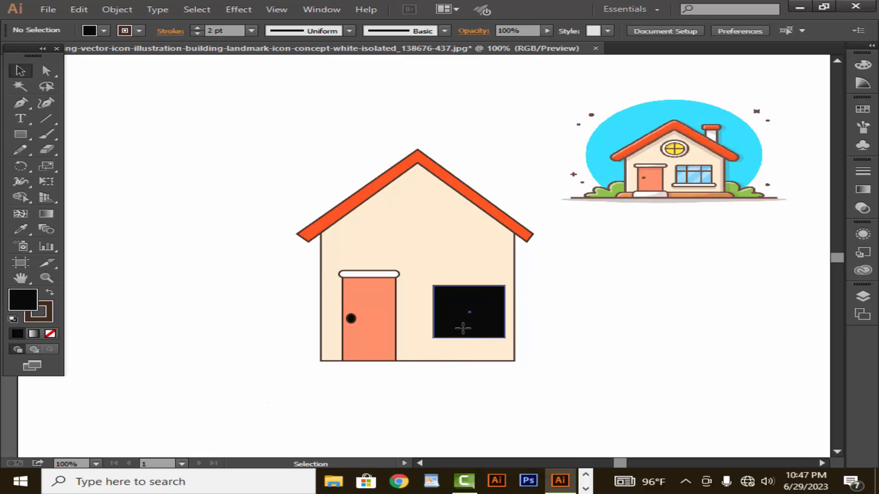
pyautogui.moveTo(462, 325)
pyautogui.mouseDown()
pyautogui.moveTo(430, 331)
pyautogui.moveTo(450, 328)
pyautogui.mouseUp()
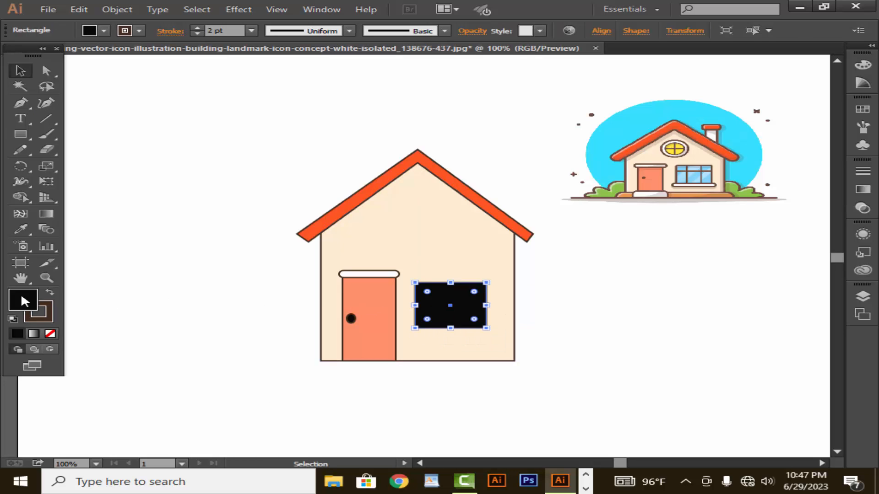
# Step: Fill the window with the light blue of the reference window and give it a 2 pt dark brown stroke
pyautogui.click(23, 231)
pyautogui.click(692, 178)
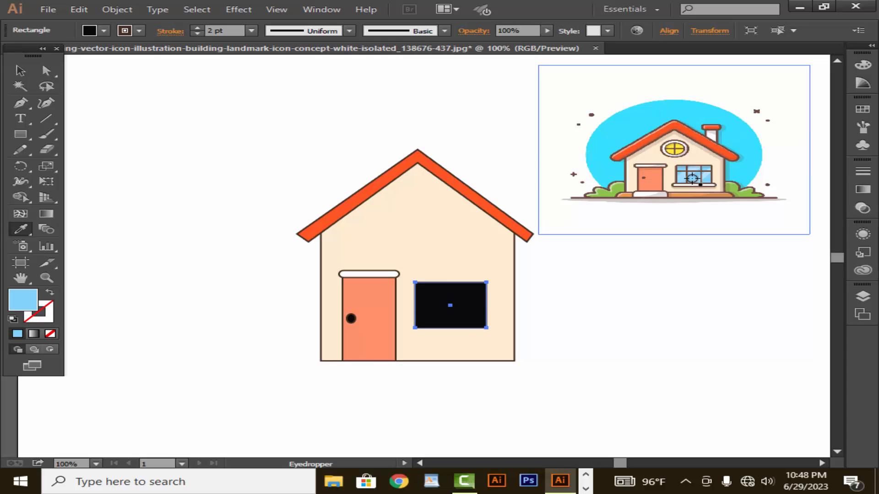
pyautogui.click(196, 27)
pyautogui.click(19, 71)
pyautogui.click(168, 138)
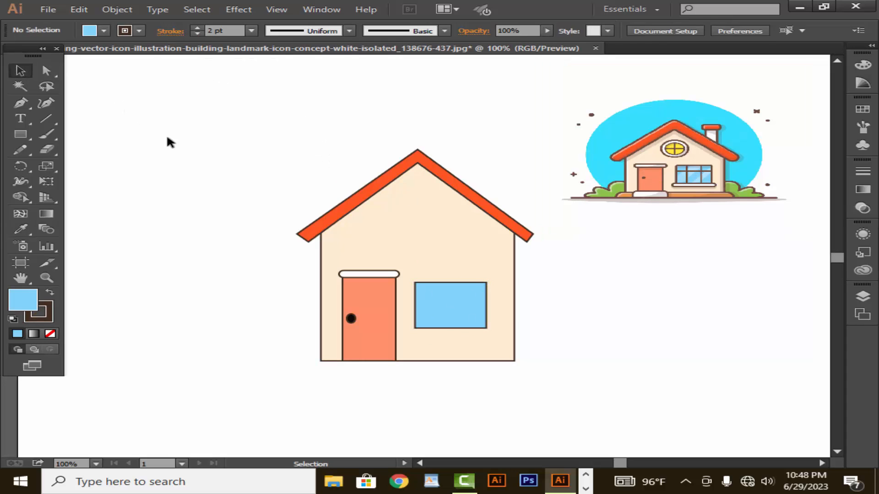
# Step: Draw a narrow full-height vertical bar in the window's left part and fill it with brown 544537
pyautogui.click(27, 133)
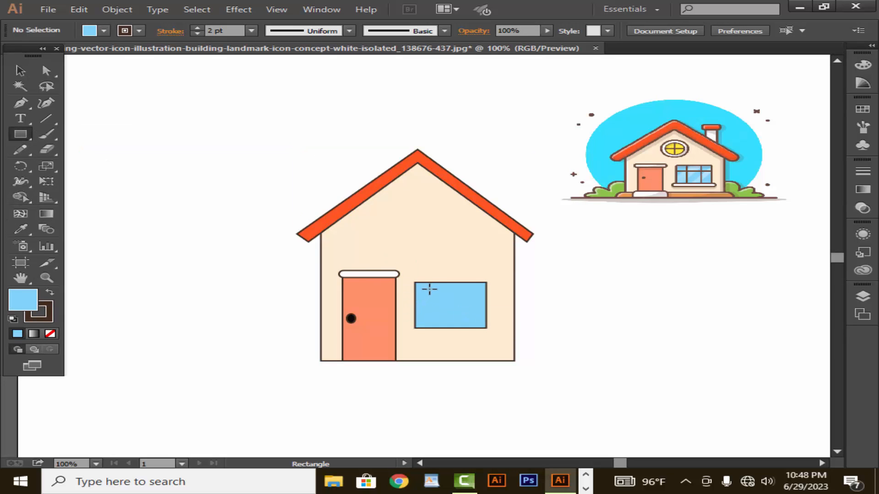
pyautogui.moveTo(432, 283); pyautogui.dragTo(435, 328)
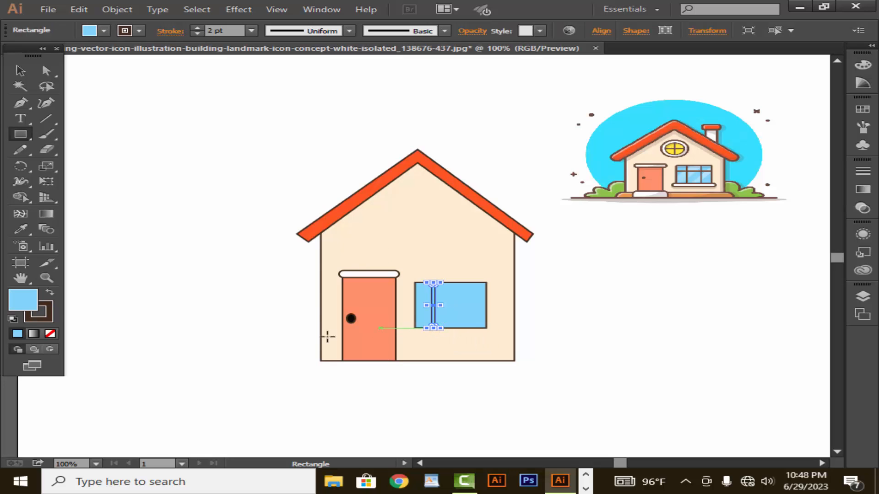
pyautogui.doubleClick(20, 302)
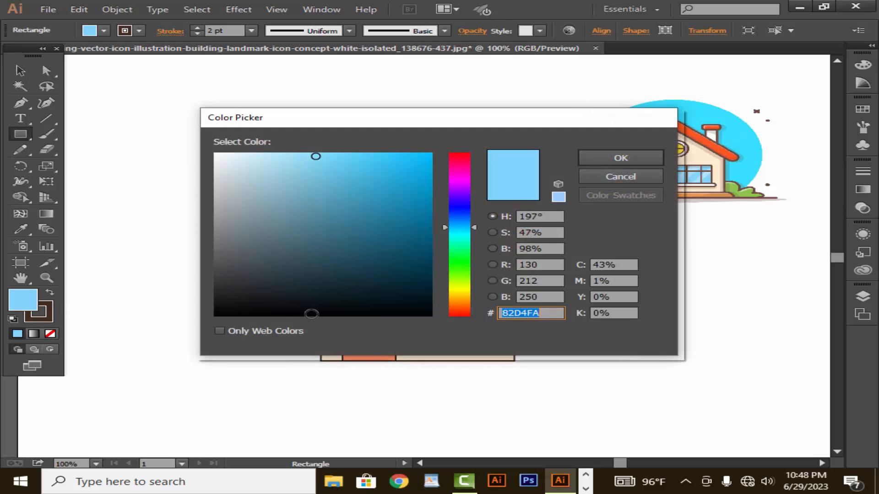
pyautogui.click(460, 304)
pyautogui.click(292, 260)
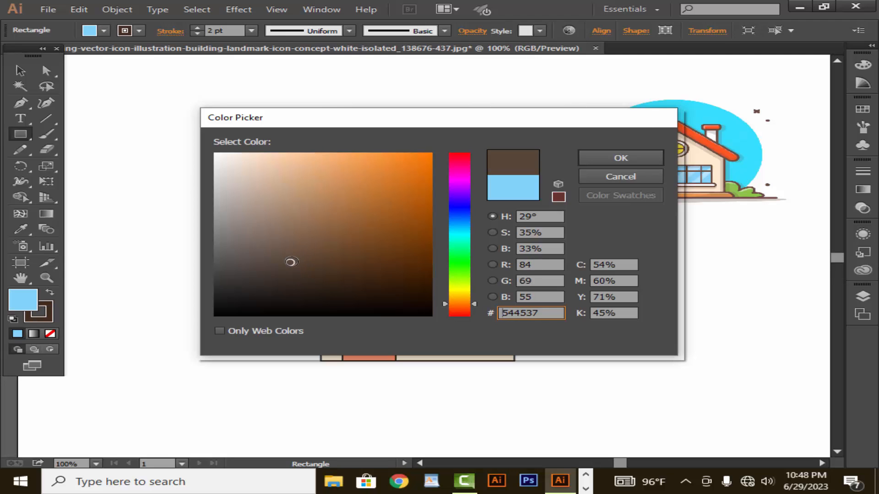
pyautogui.click(622, 156)
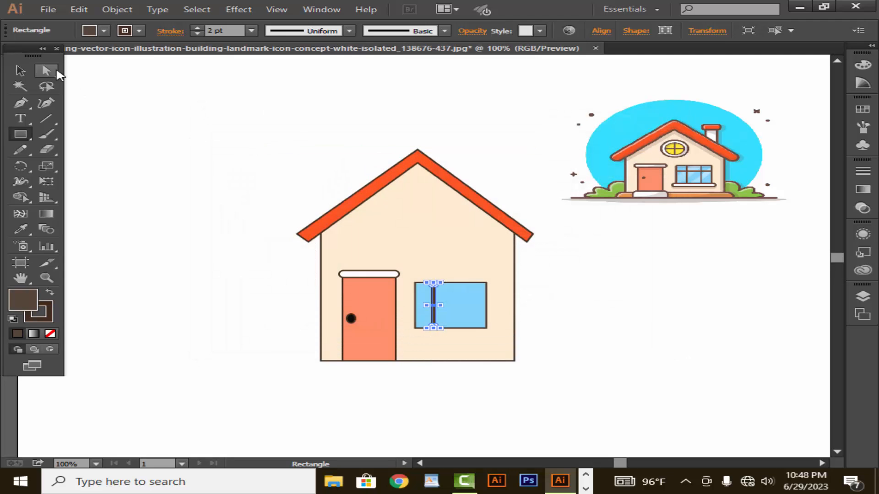
pyautogui.click(20, 70)
pyautogui.click(138, 124)
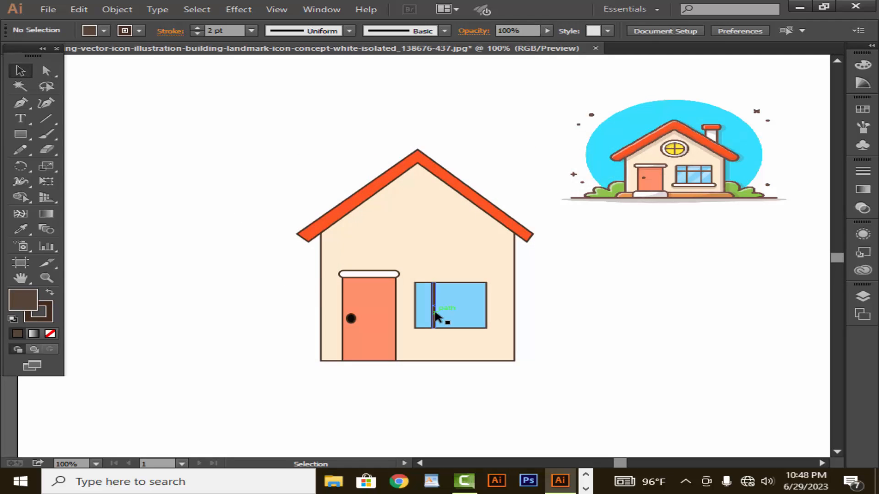
# Step: Remove the stroke from the window's vertical bar
pyautogui.click(434, 315)
pyautogui.click(197, 33)
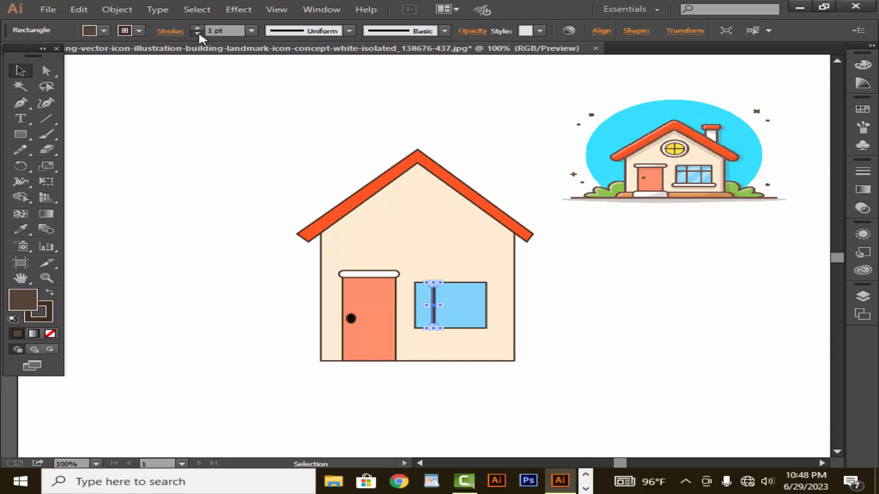
pyautogui.click(198, 33)
pyautogui.click(194, 134)
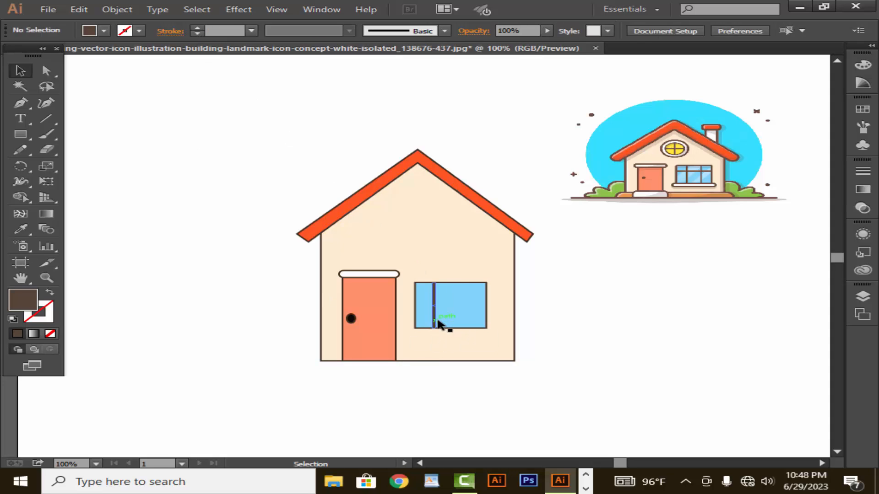
# Step: Duplicate the vertical bar into the window's right part and adjust both bars to sit symmetrically about the window's centre
pyautogui.moveTo(439, 320); pyautogui.dragTo(471, 324)
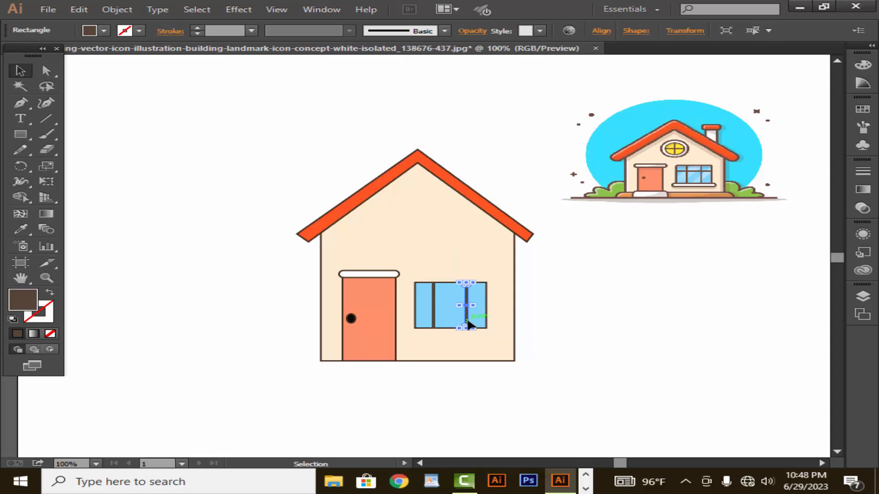
pyautogui.click(561, 352)
pyautogui.click(433, 317)
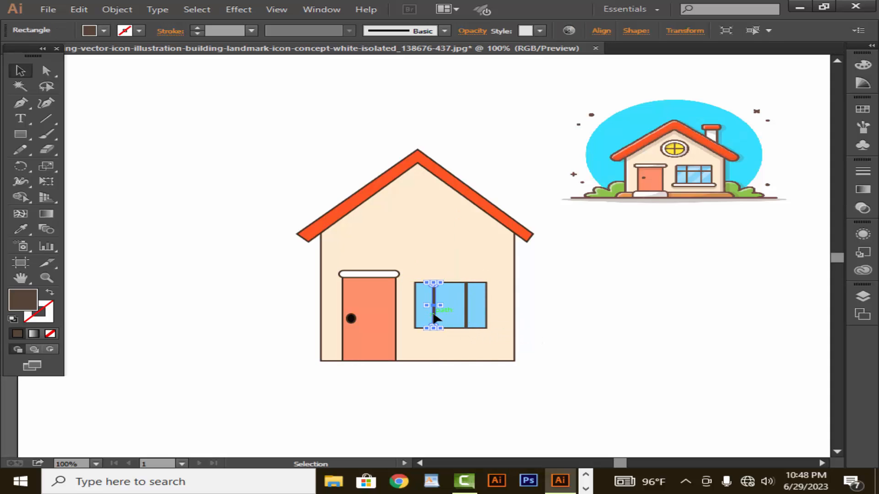
pyautogui.click(467, 316)
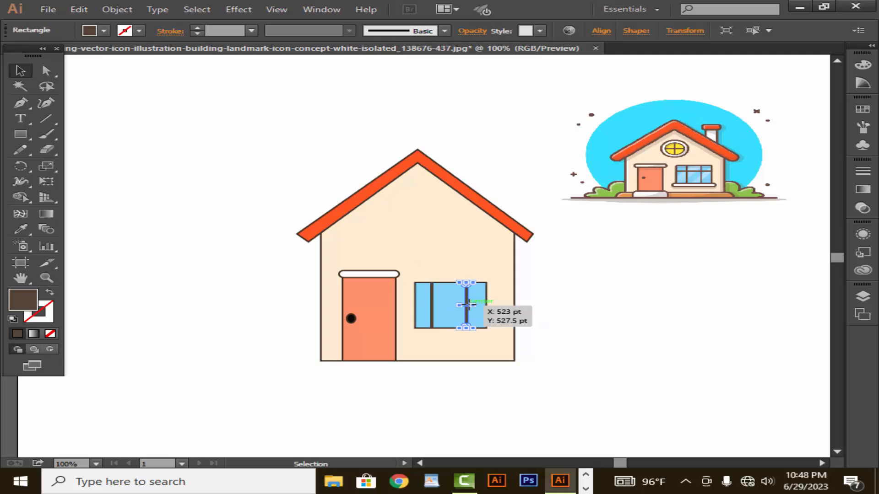
pyautogui.click(551, 309)
# Step: Draw a thin brown horizontal bar across the full width of the window in its upper part
pyautogui.moveTo(24, 131); pyautogui.dragTo(58, 133)
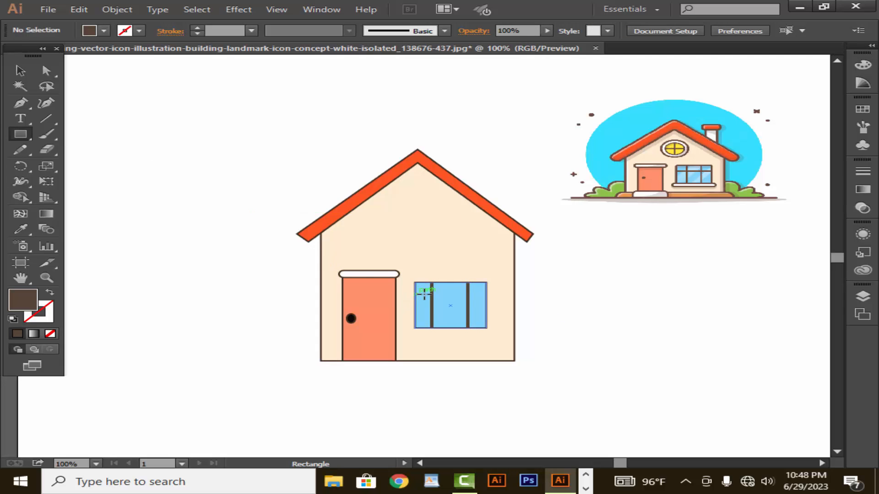
pyautogui.moveTo(416, 295); pyautogui.dragTo(486, 297)
pyautogui.click(21, 70)
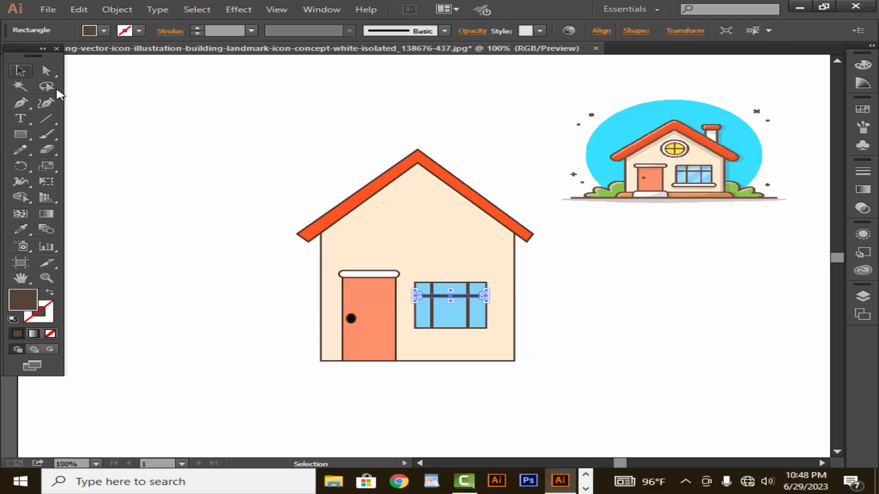
pyautogui.click(173, 153)
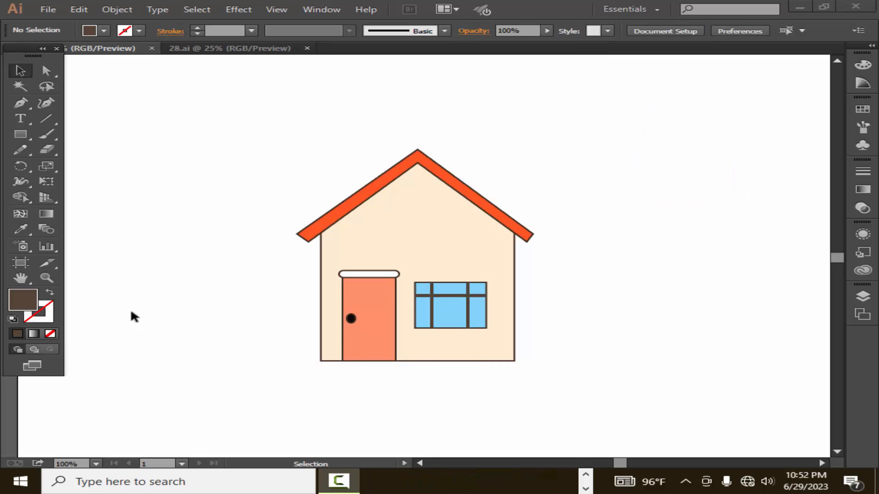
# Step: Draw a long thin brown rounded rectangle just below the house as the ground line, extending past both walls, with increased corner rounding
pyautogui.click(14, 133)
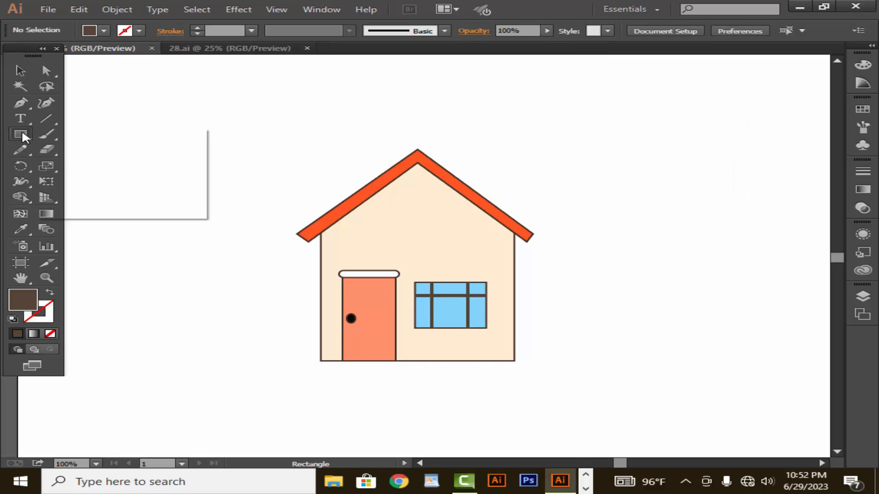
pyautogui.moveTo(253, 374); pyautogui.dragTo(554, 382)
pyautogui.press('Up')
pyautogui.press('Up')
pyautogui.press('Up')
pyautogui.press('Up')
pyautogui.press('Up')
pyautogui.press('Up')
pyautogui.press('Up')
pyautogui.press('Up')
pyautogui.press('Up')
pyautogui.press('Up')
pyautogui.press('Up')
pyautogui.press('Up')
pyautogui.press('Up')
pyautogui.press('Up')
pyautogui.press('Up')
pyautogui.press('Up')
pyautogui.press('Up')
pyautogui.press('Up')
pyautogui.press('Up')
pyautogui.press('Up')
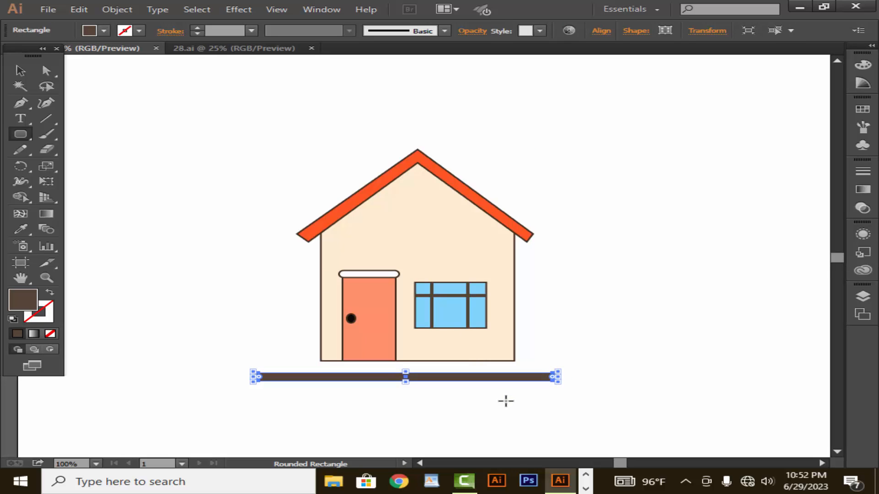
# Step: Move the brown rounded bar up until its top edge meets the base of the house walls
pyautogui.press('Up')
pyautogui.press('Up')
pyautogui.press('Up')
pyautogui.press('Up')
pyautogui.press('Up')
pyautogui.press('Up')
pyautogui.press('Up')
pyautogui.press('Up')
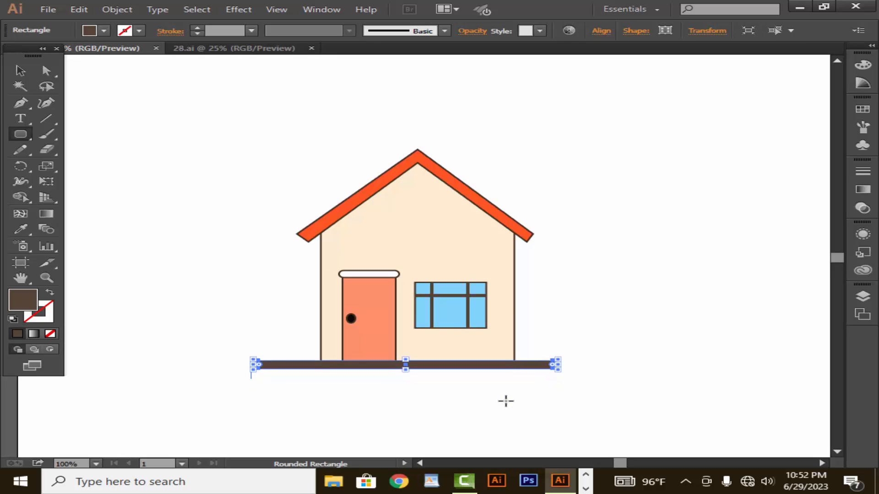
# Step: Change the fill of the bar beneath the house to orange-brown D68645
pyautogui.click(20, 71)
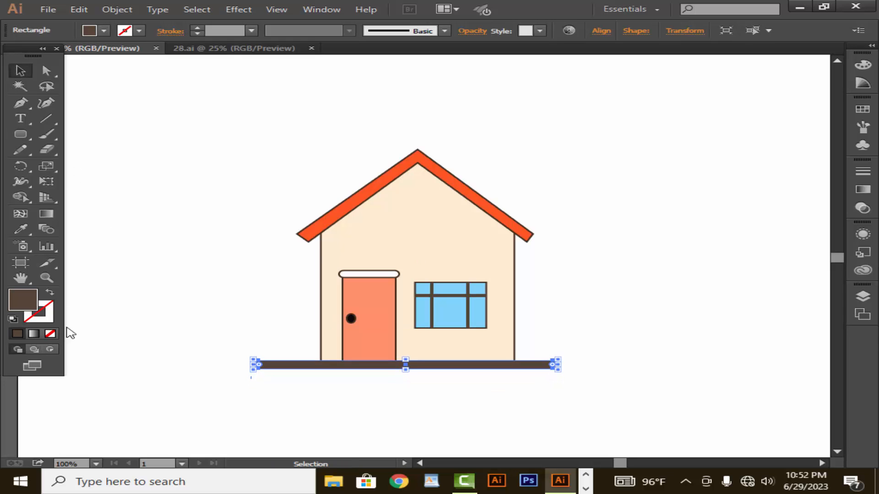
pyautogui.doubleClick(26, 308)
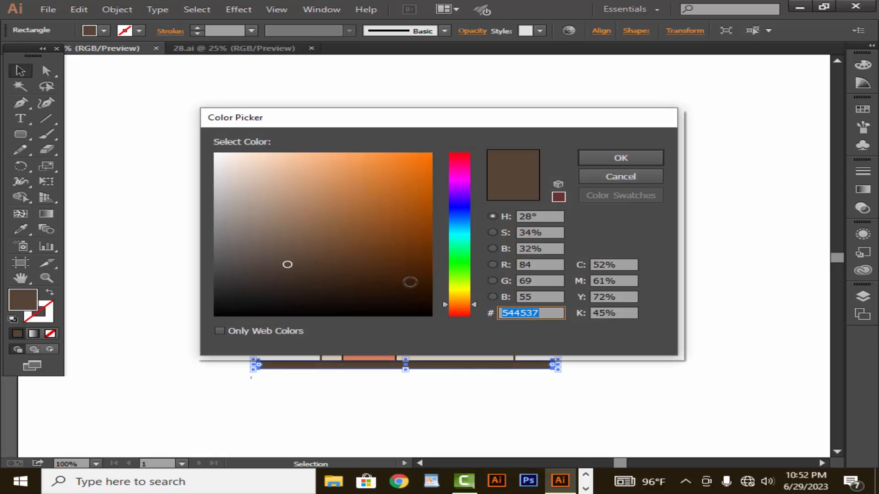
pyautogui.write('D68645')
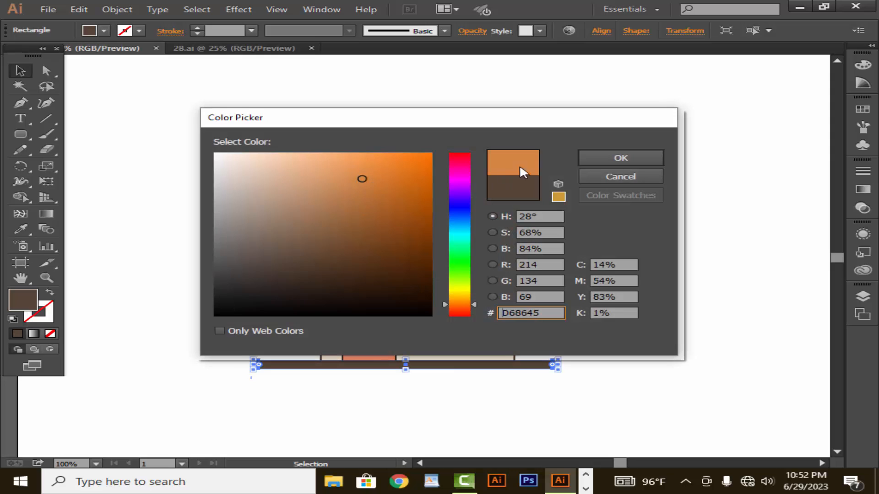
pyautogui.click(620, 158)
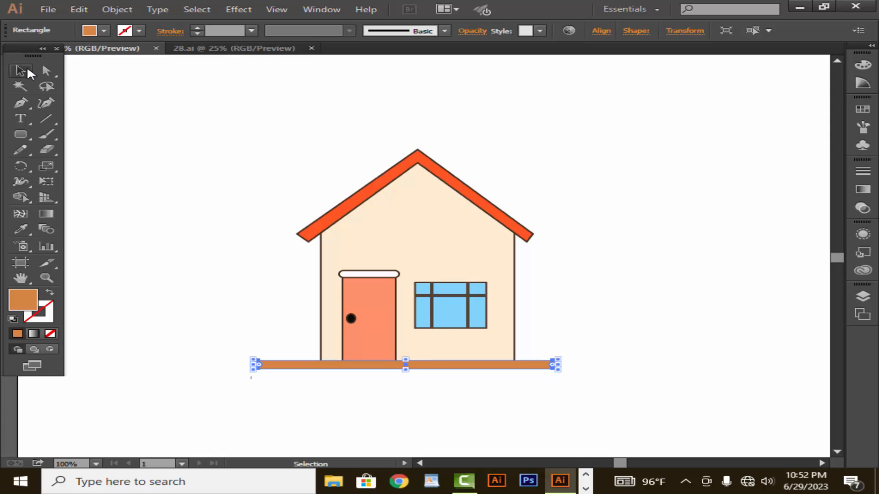
# Step: Give the orange bar beneath the house a 2 pt black outline
pyautogui.click(202, 211)
pyautogui.click(346, 366)
pyautogui.click(202, 28)
pyautogui.click(170, 133)
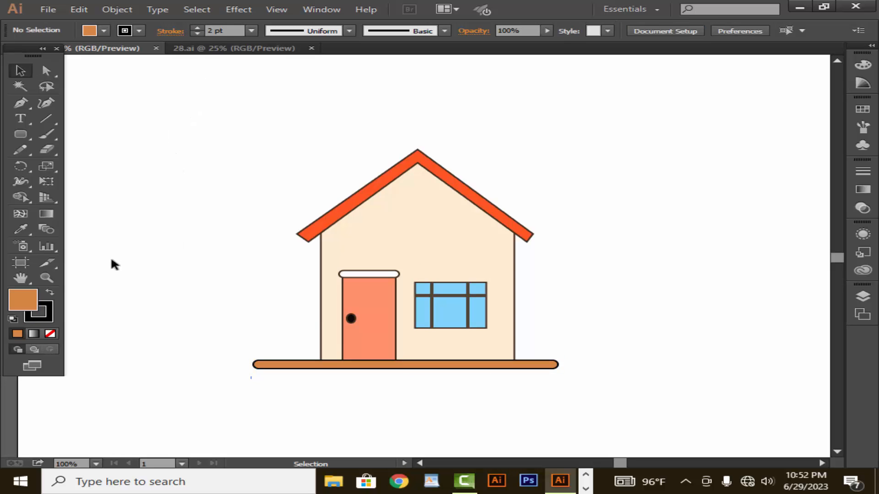
# Step: Draw a thin rounded rectangle across the foot of the door as a doorstep and fill it with near-white FCFCFC
pyautogui.moveTo(21, 132); pyautogui.dragTo(59, 146)
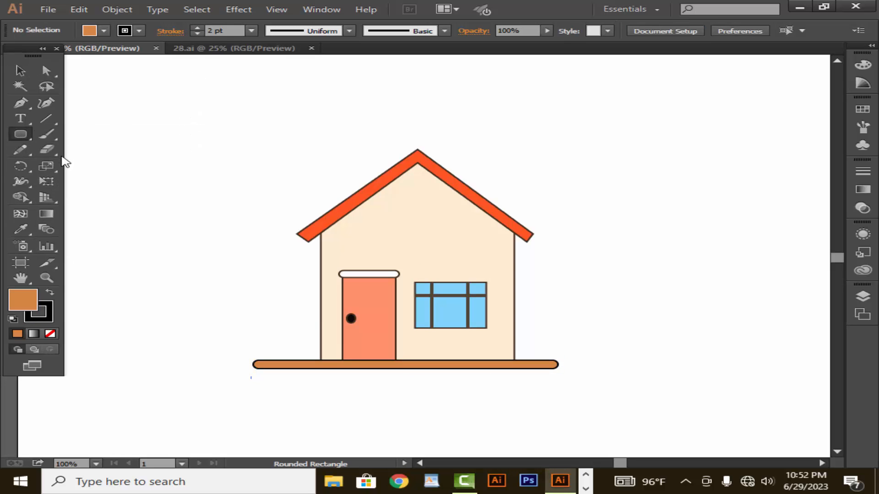
pyautogui.moveTo(332, 355); pyautogui.dragTo(405, 353)
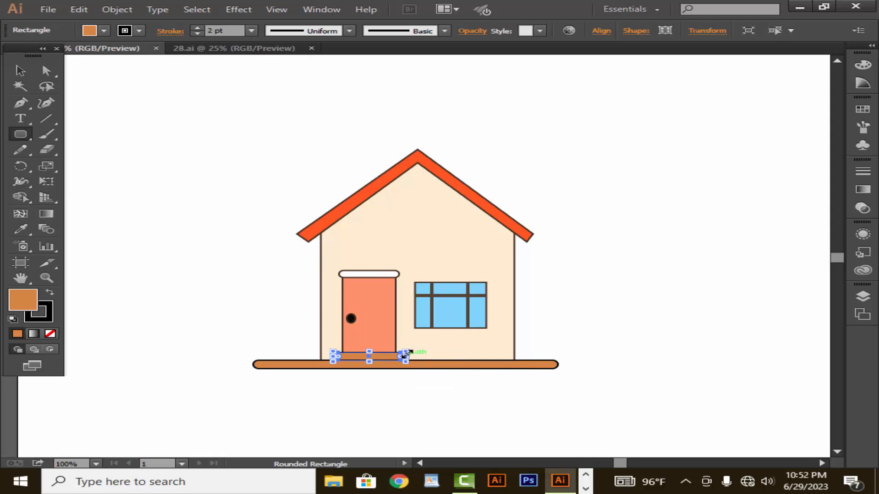
pyautogui.doubleClick(29, 312)
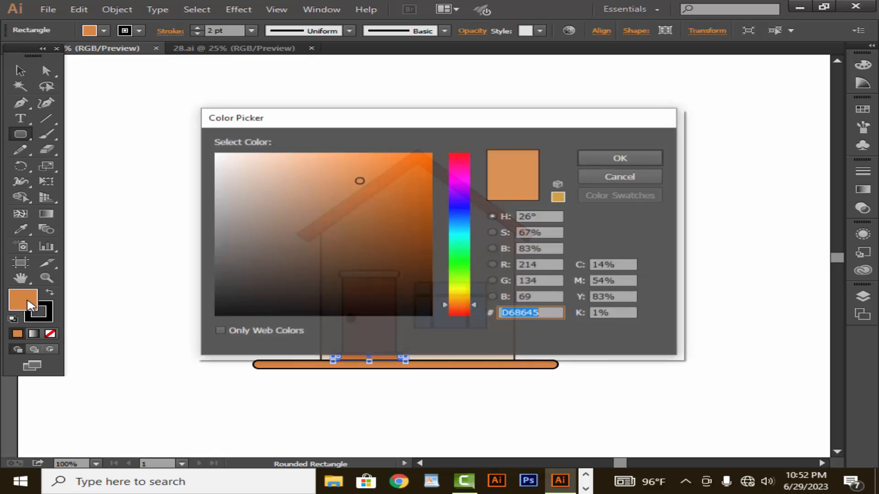
pyautogui.click(216, 155)
pyautogui.click(645, 154)
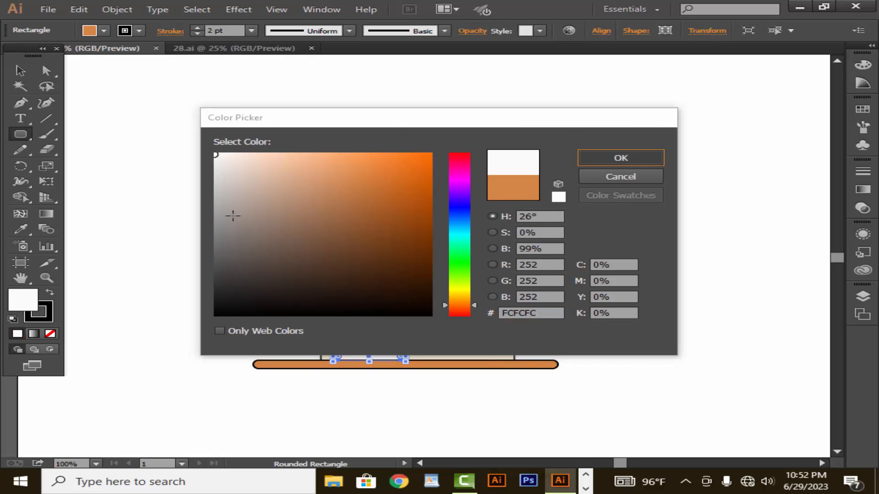
# Step: Make the white doorstep slightly taller by raising its top edge, and shift it slightly left to centre it beneath the door
pyautogui.click(20, 70)
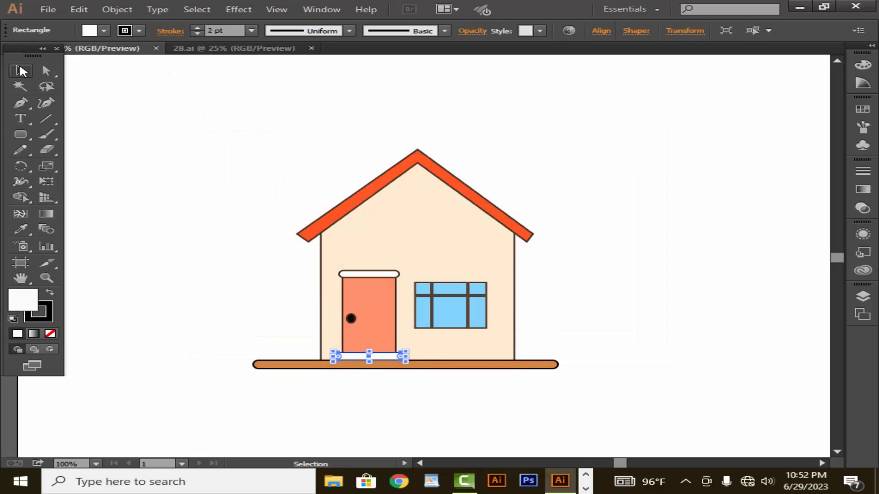
pyautogui.click(199, 123)
pyautogui.click(375, 353)
pyautogui.moveTo(371, 351); pyautogui.dragTo(369, 348)
pyautogui.click(252, 334)
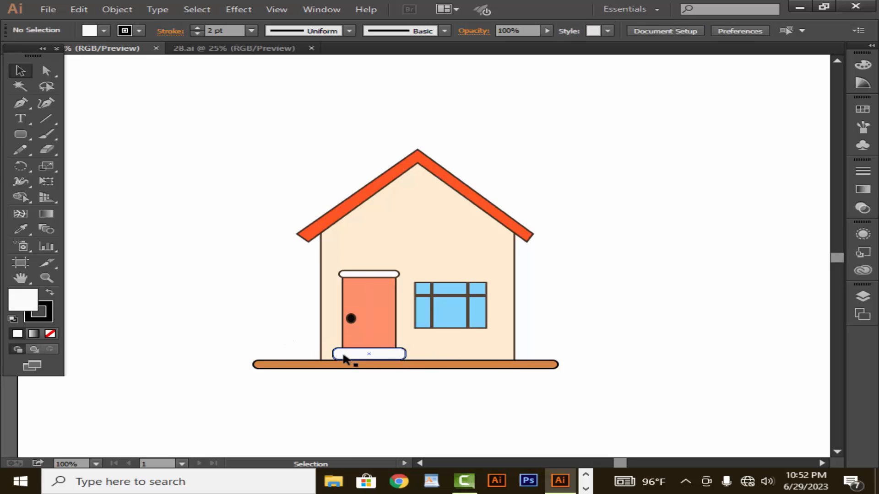
pyautogui.click(366, 360)
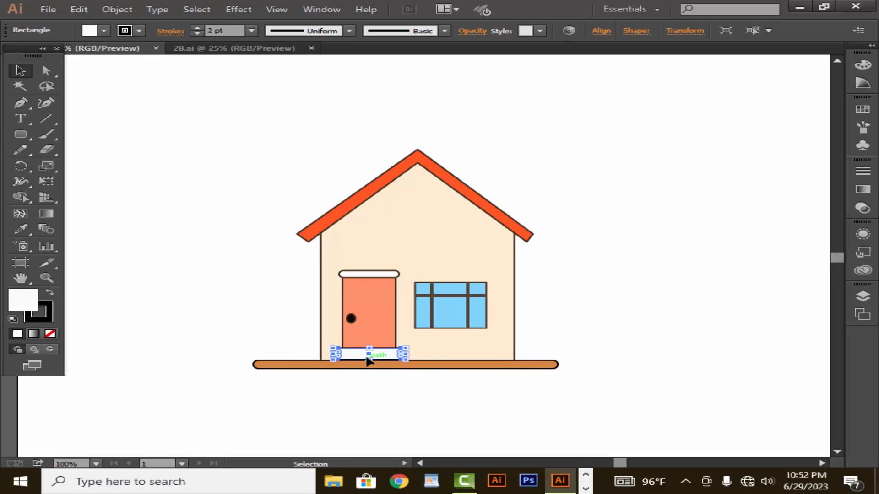
pyautogui.moveTo(367, 358); pyautogui.dragTo(368, 360)
pyautogui.click(153, 328)
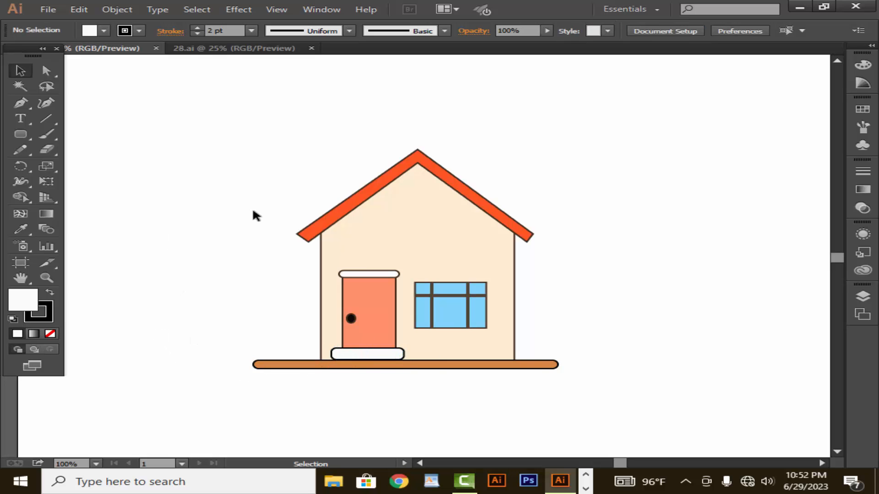
# Step: Thicken the orange base under the house by extending its lower edge downward
pyautogui.click(434, 367)
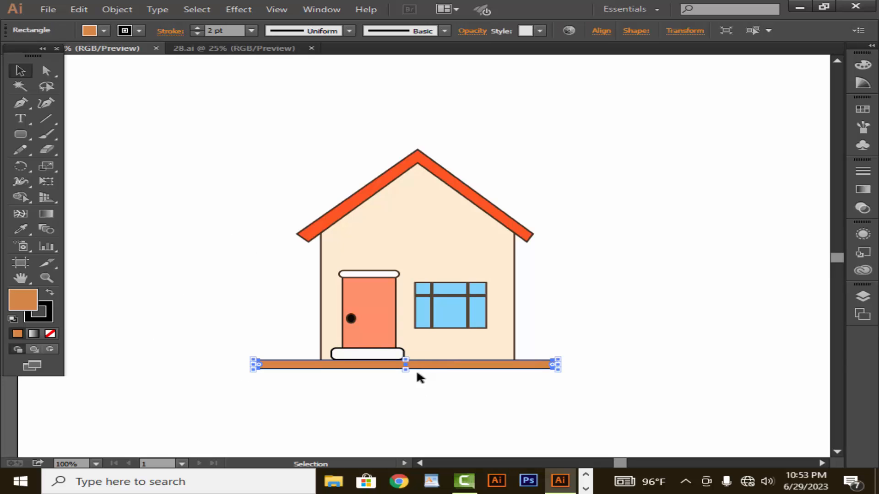
pyautogui.moveTo(407, 372); pyautogui.dragTo(407, 375)
pyautogui.click(410, 394)
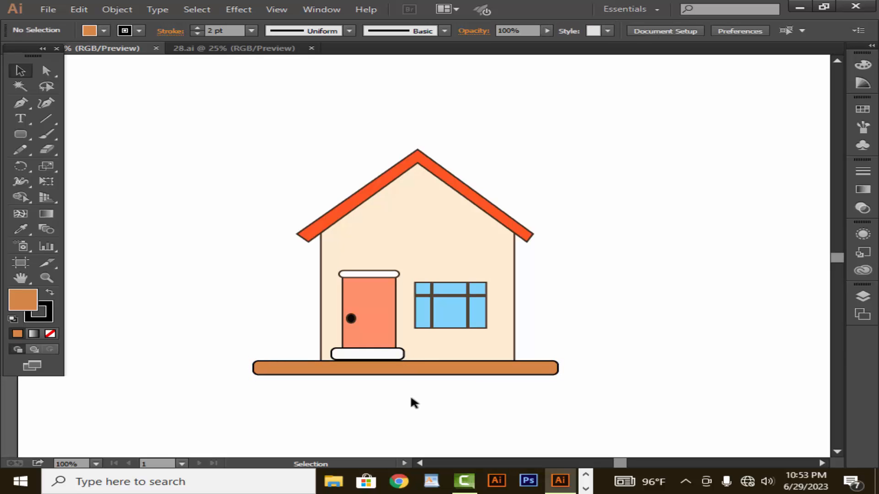
# Step: Draw a very thin, long rounded rectangle as the ground line, extending past both ends of the orange base, and move it onto the base's lower edge
pyautogui.moveTo(20, 135); pyautogui.dragTo(67, 150)
pyautogui.moveTo(164, 380); pyautogui.dragTo(589, 380)
pyautogui.click(20, 70)
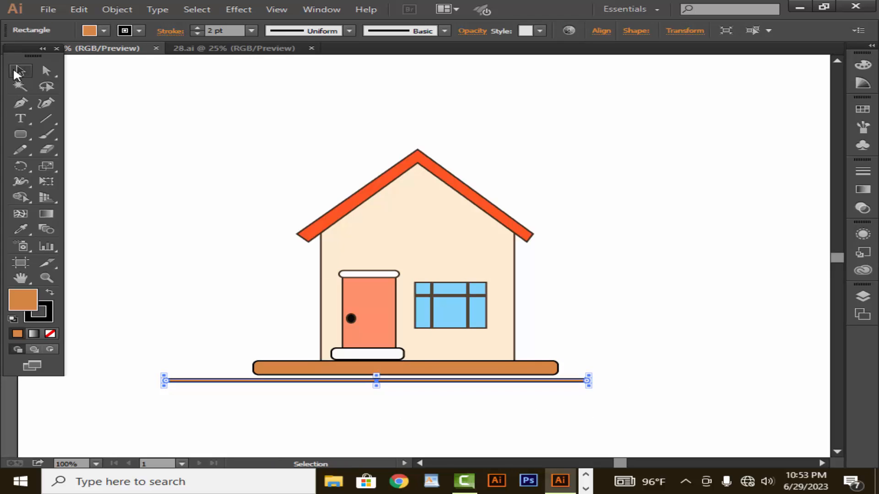
pyautogui.click(169, 210)
pyautogui.moveTo(393, 383); pyautogui.dragTo(394, 377)
pyautogui.click(389, 405)
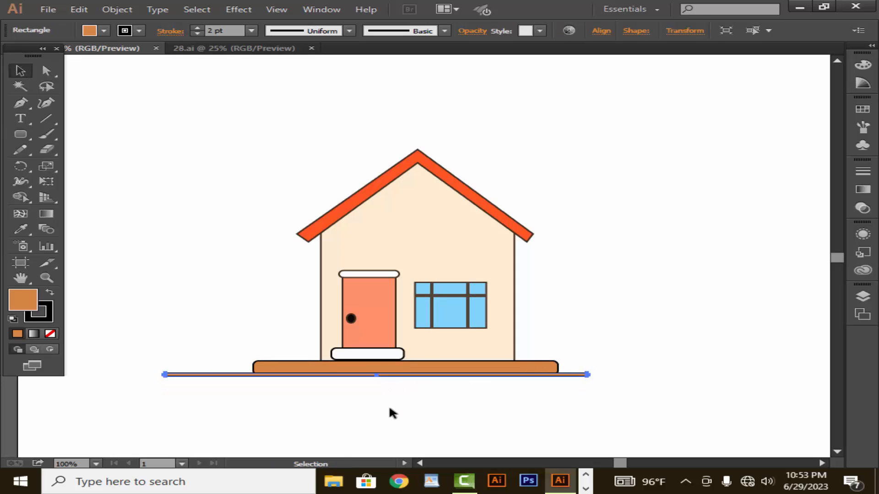
# Step: Fill the ground line with dark brown 514431
pyautogui.click(347, 377)
pyautogui.doubleClick(31, 299)
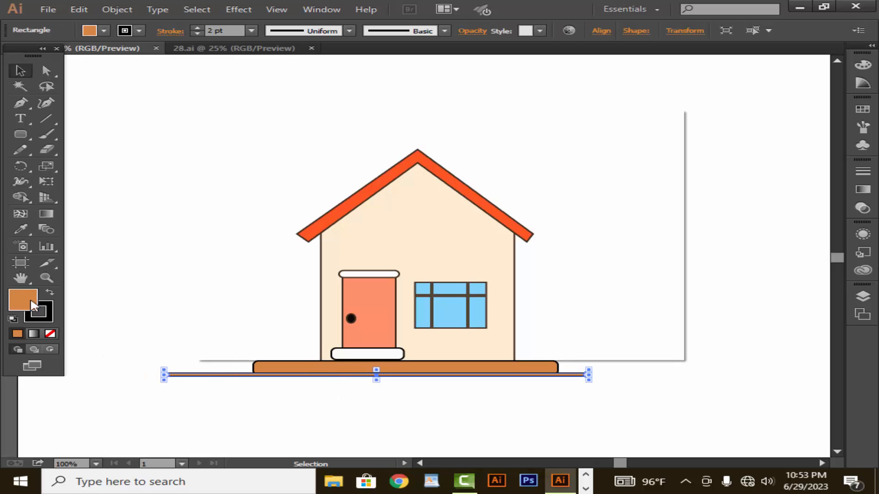
pyautogui.click(460, 305)
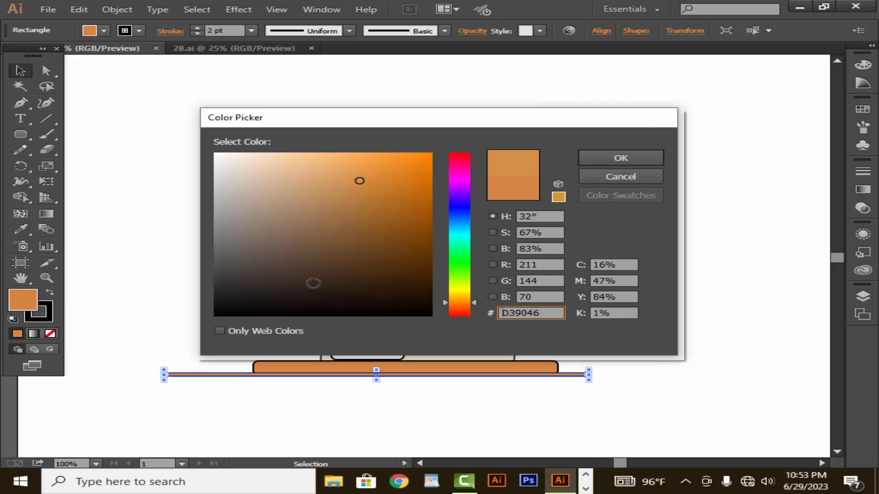
pyautogui.click(300, 279)
pyautogui.click(285, 268)
pyautogui.click(292, 264)
pyautogui.click(301, 264)
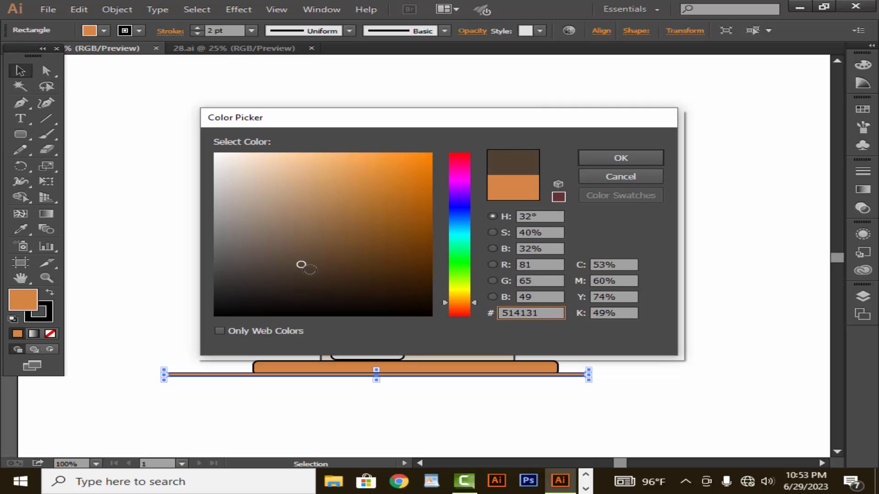
pyautogui.moveTo(459, 302); pyautogui.dragTo(458, 300)
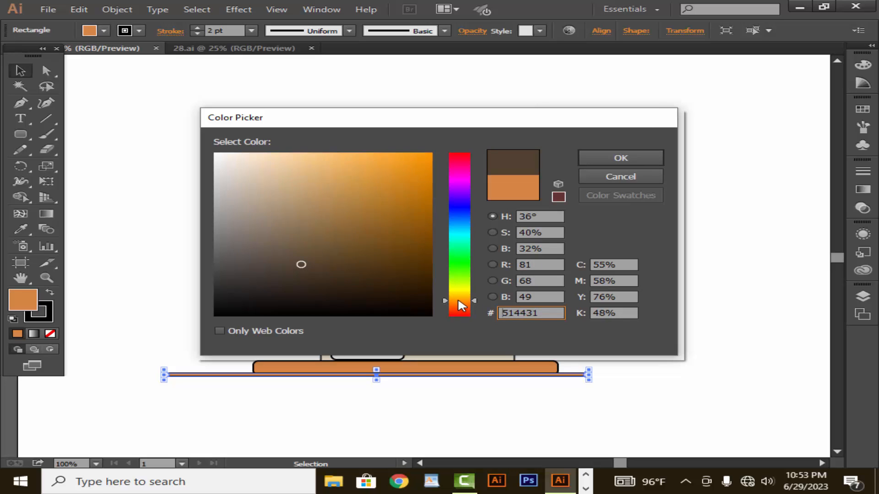
pyautogui.click(617, 158)
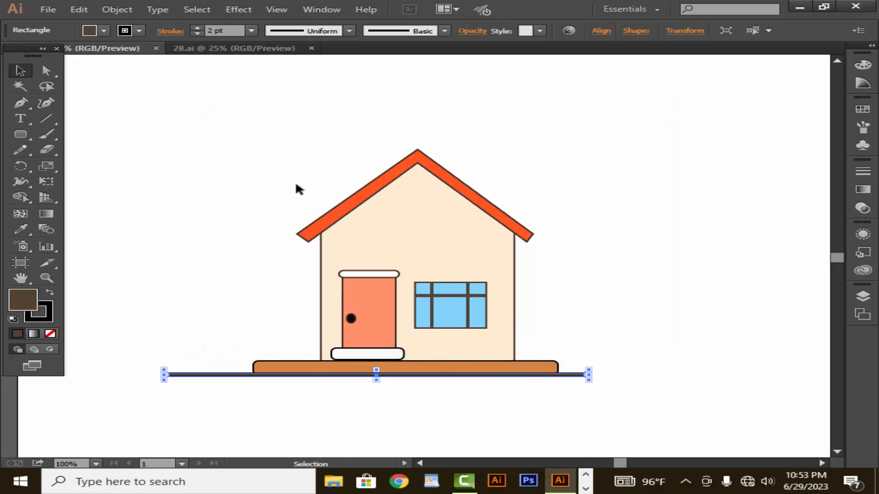
pyautogui.click(220, 247)
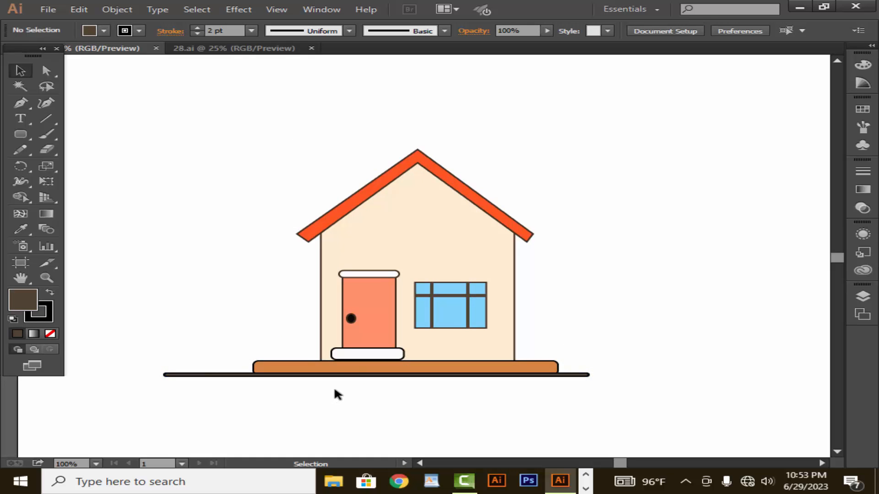
# Step: Remove the stroke from the dark brown ground line
pyautogui.click(343, 376)
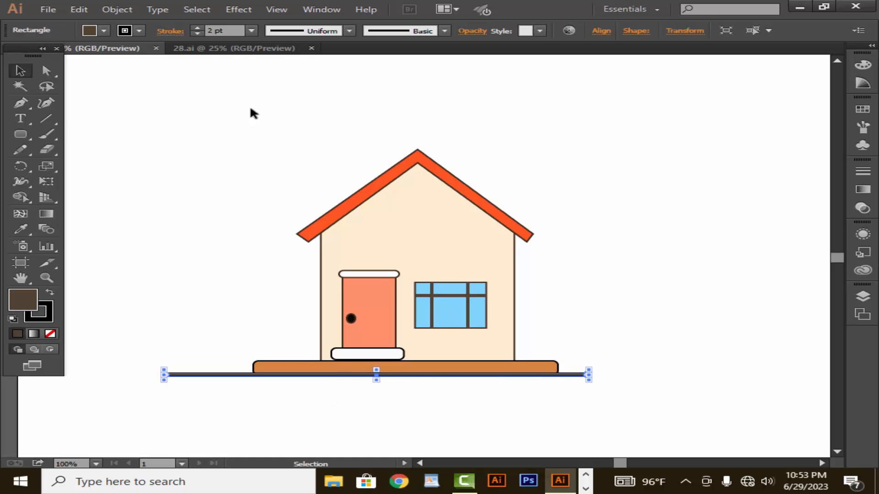
pyautogui.click(198, 34)
pyautogui.click(197, 34)
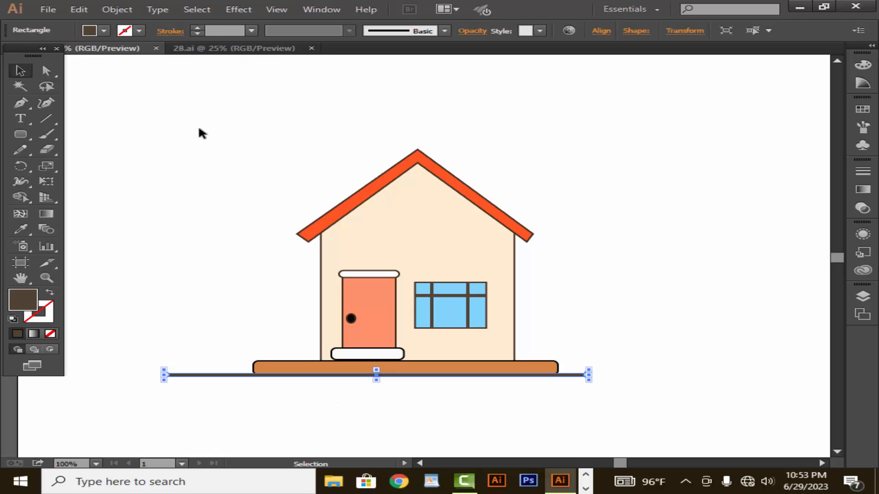
pyautogui.click(304, 266)
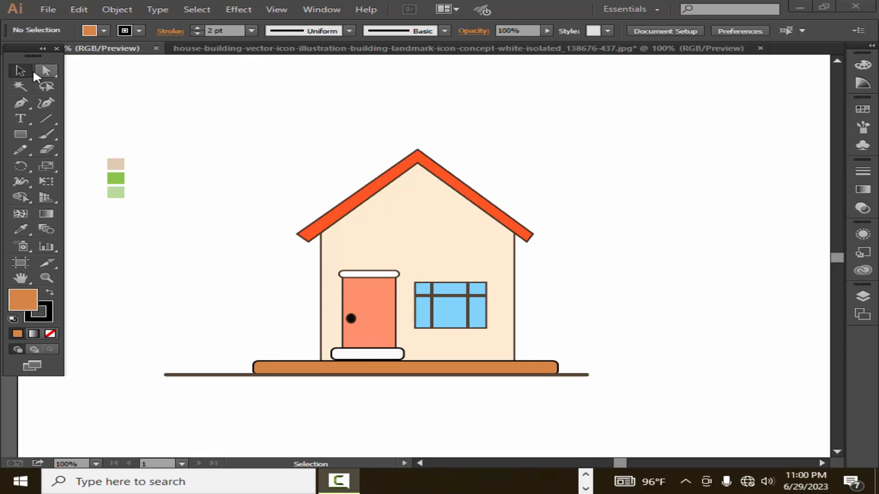
# Step: Shorten the orange base from both ends so it extends only slightly past the house walls
pyautogui.click(302, 369)
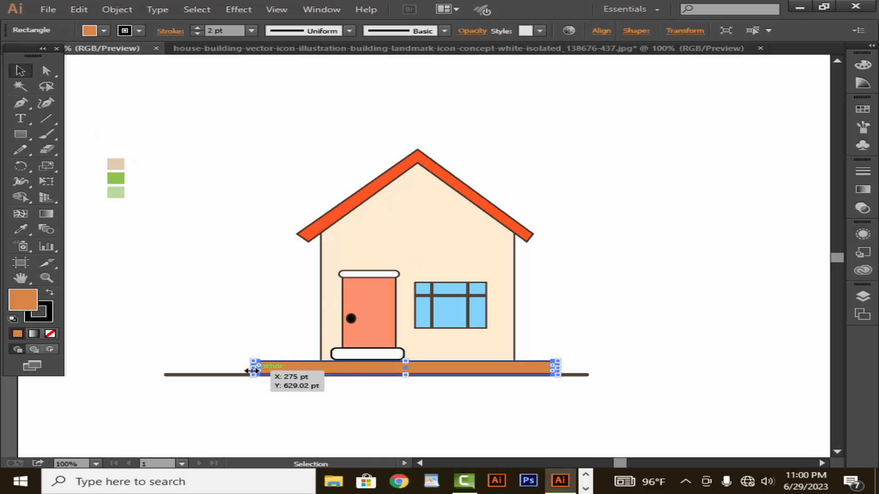
pyautogui.moveTo(253, 369); pyautogui.dragTo(275, 369)
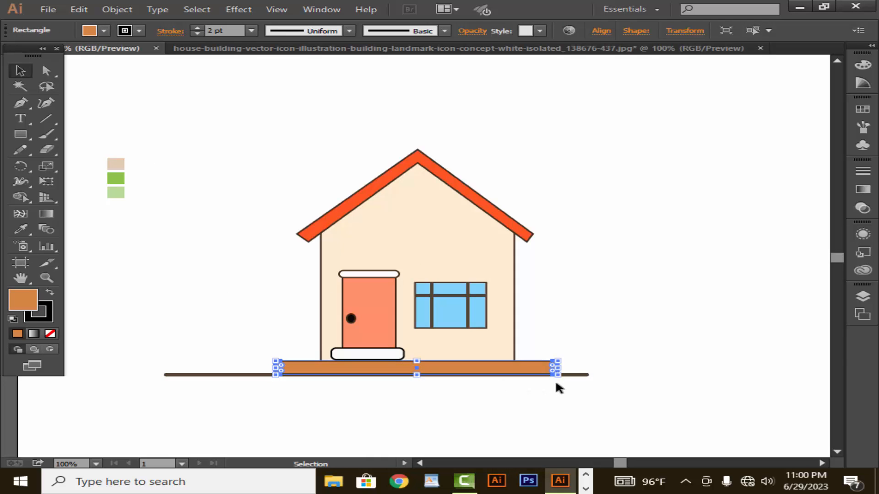
pyautogui.moveTo(556, 368); pyautogui.dragTo(547, 369)
pyautogui.click(206, 293)
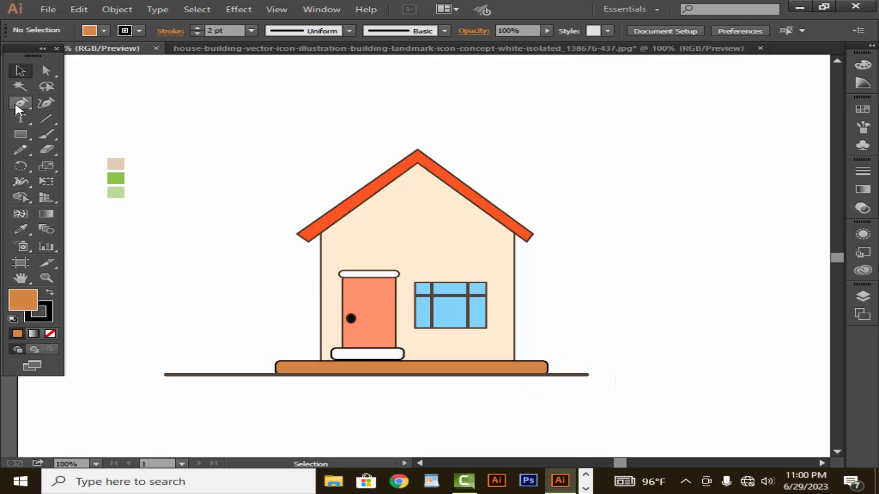
# Step: Draw a closed three-lobed bush with the Pen tool against the left wall on the ground line, and fill it with the light green sample colour
pyautogui.click(231, 374)
pyautogui.moveTo(255, 359); pyautogui.dragTo(331, 384)
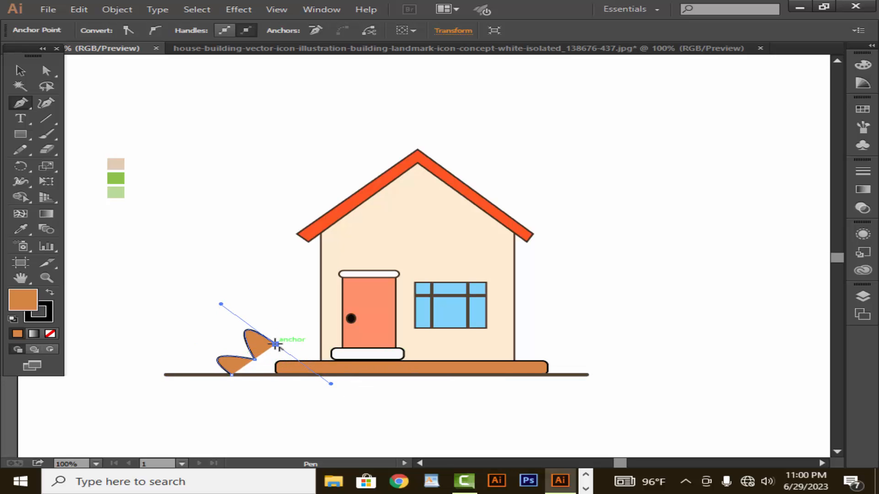
pyautogui.click(276, 343)
pyautogui.moveTo(320, 338); pyautogui.dragTo(353, 382)
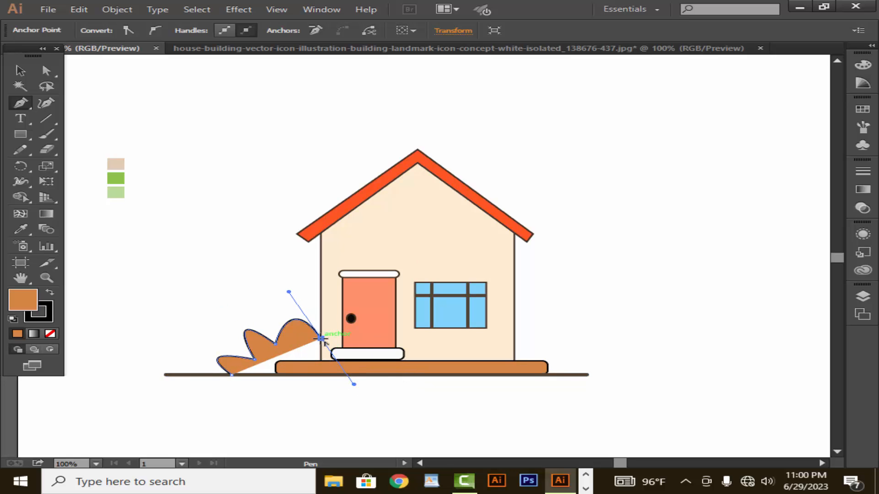
pyautogui.click(320, 337)
pyautogui.click(321, 375)
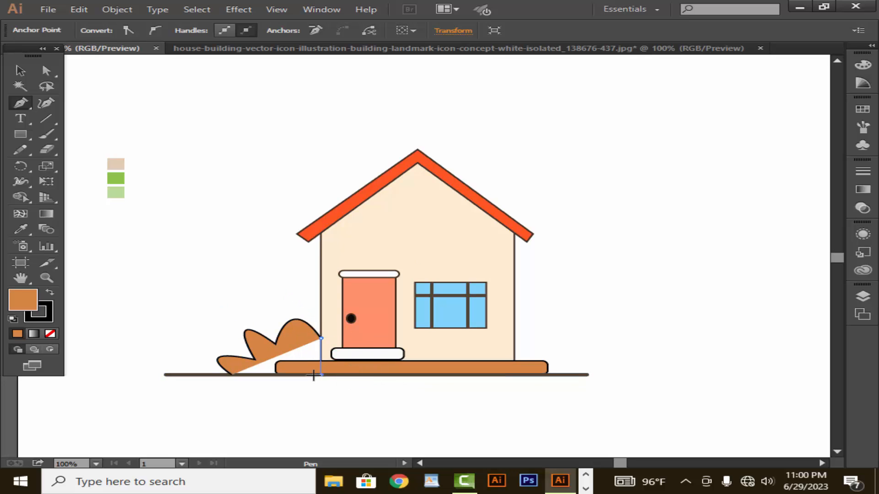
pyautogui.click(231, 375)
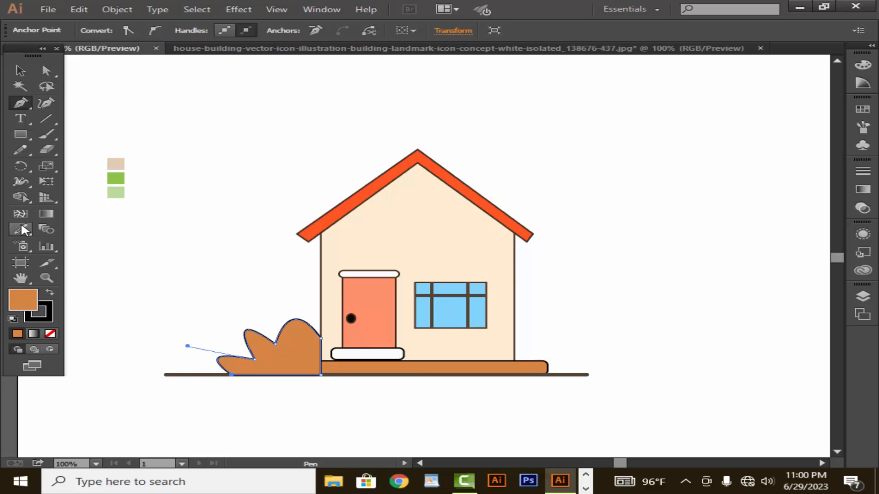
pyautogui.press('i')
pyautogui.click(114, 192)
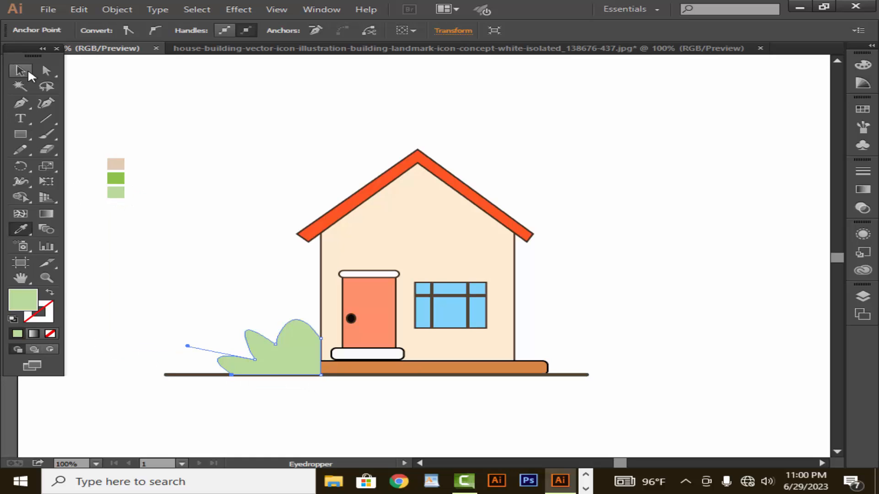
# Step: Add a thin black outline to the light green bush beside the house
pyautogui.click(28, 72)
pyautogui.click(248, 259)
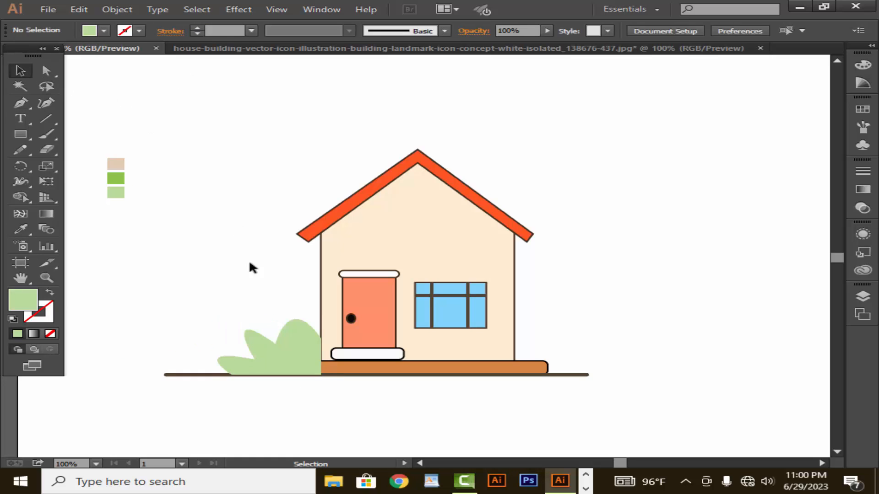
pyautogui.click(288, 355)
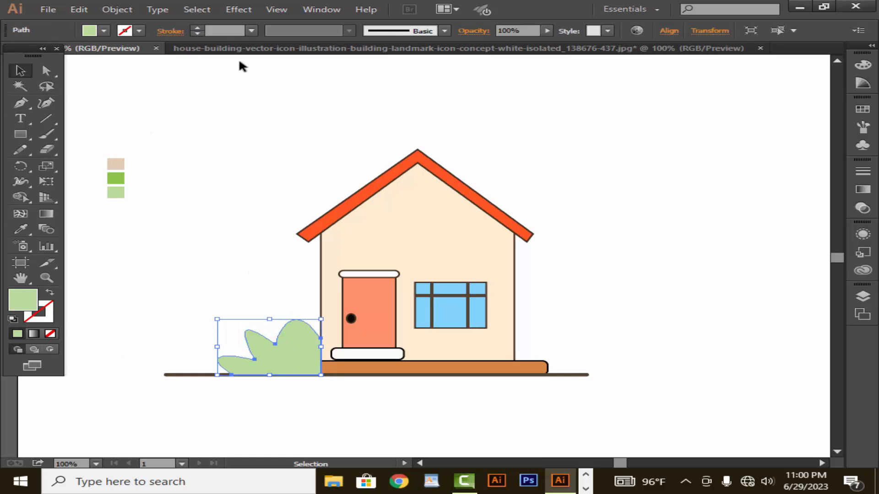
pyautogui.click(197, 27)
pyautogui.click(235, 218)
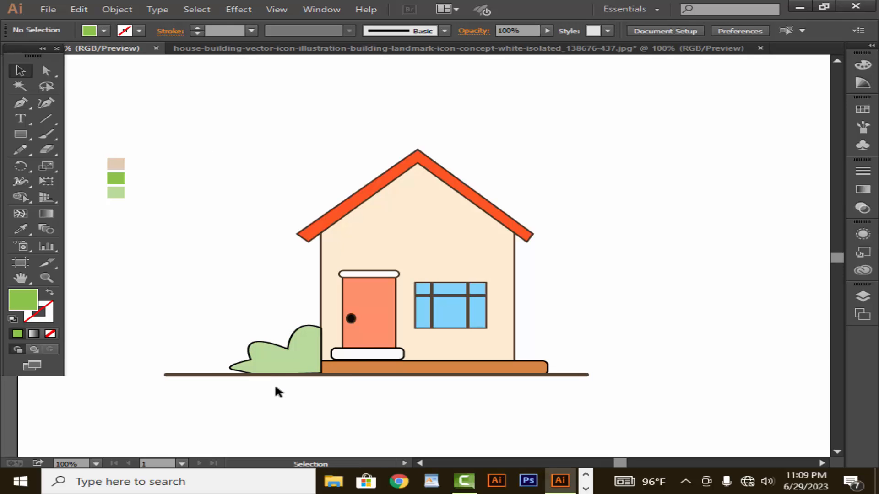
# Step: Place a smaller copy of the outlined bush inside the first one on the ground line, and stretch its right edge to the wall
pyautogui.moveTo(285, 360)
pyautogui.mouseDown()
pyautogui.moveTo(294, 399)
pyautogui.moveTo(276, 406)
pyautogui.moveTo(242, 393)
pyautogui.mouseUp()
pyautogui.click(322, 408)
pyautogui.moveTo(300, 396); pyautogui.dragTo(288, 366)
pyautogui.click(290, 397)
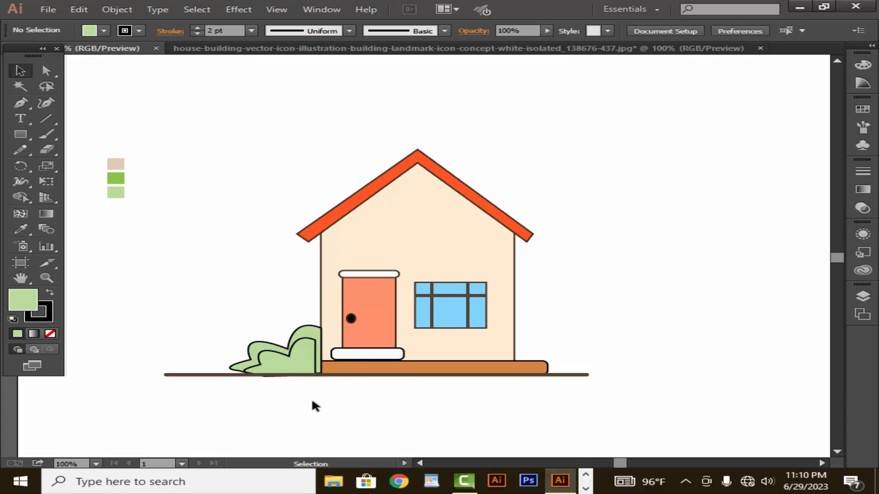
pyautogui.click(298, 359)
pyautogui.moveTo(316, 356); pyautogui.dragTo(321, 357)
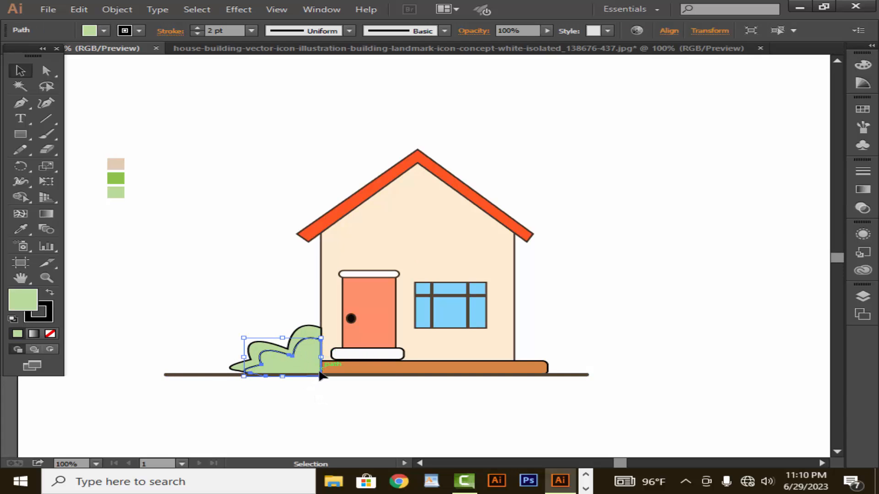
pyautogui.click(314, 401)
# Step: Give the smaller inner bush the darker green, strokeless appearance of the middle colour sample
pyautogui.click(262, 371)
pyautogui.click(16, 230)
pyautogui.click(112, 179)
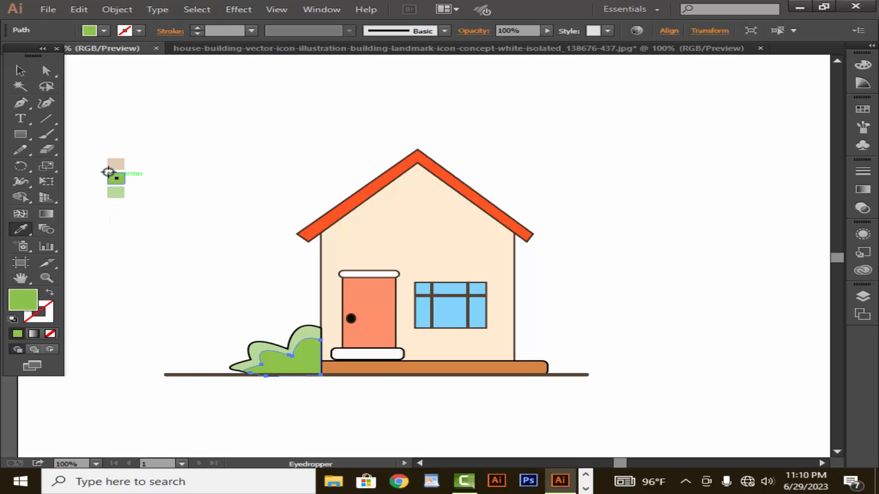
pyautogui.click(22, 68)
pyautogui.click(144, 109)
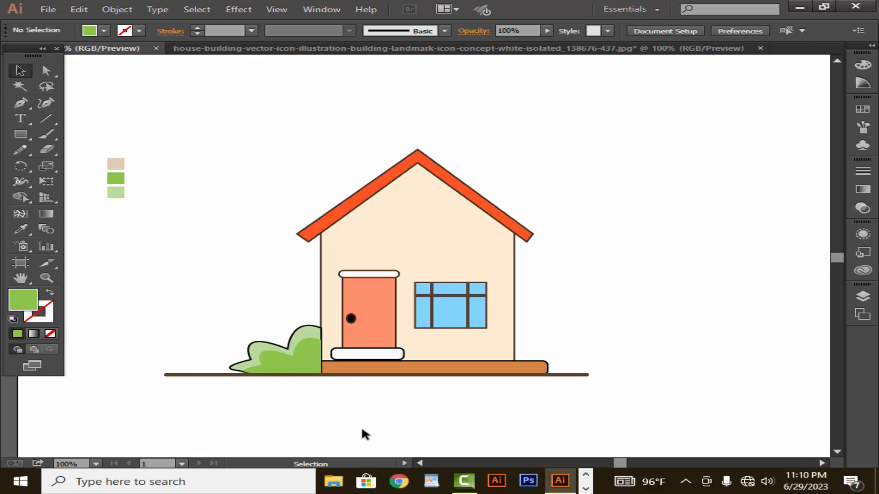
pyautogui.click(302, 370)
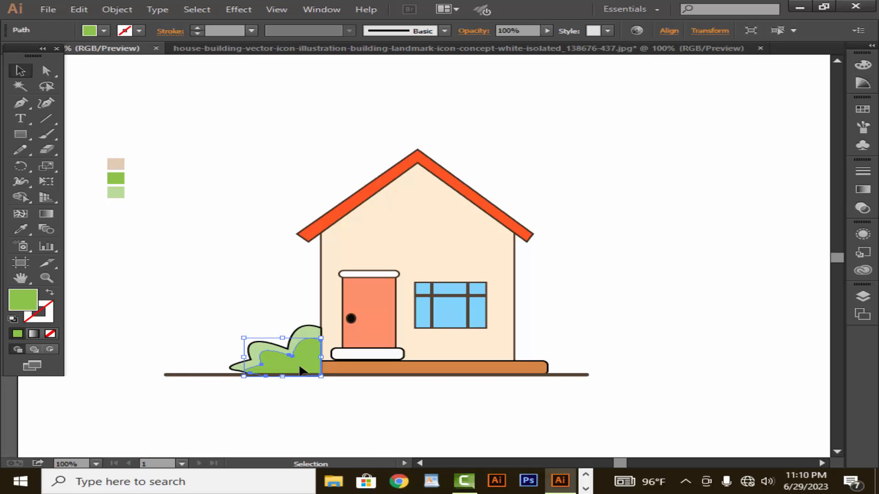
pyautogui.click(362, 451)
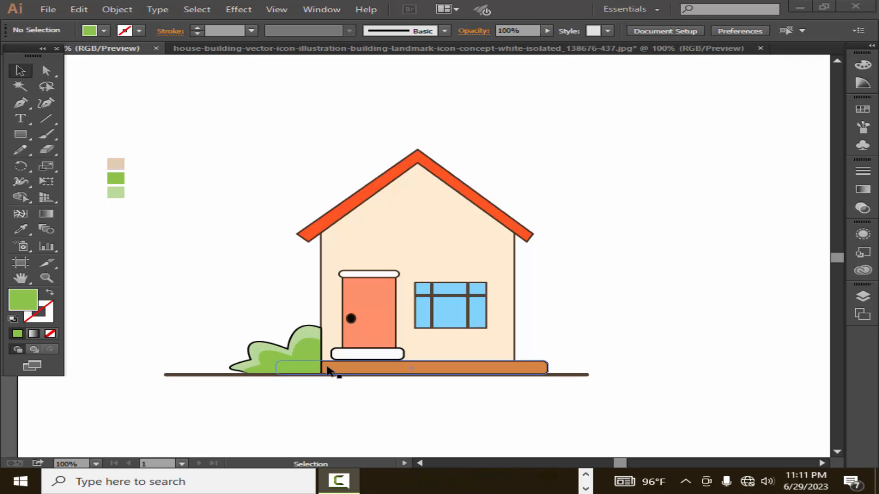
pyautogui.hotkey('ctrl', 'a')
pyautogui.hotkey('ctrl', 'g')
pyautogui.rightClick(304, 365)
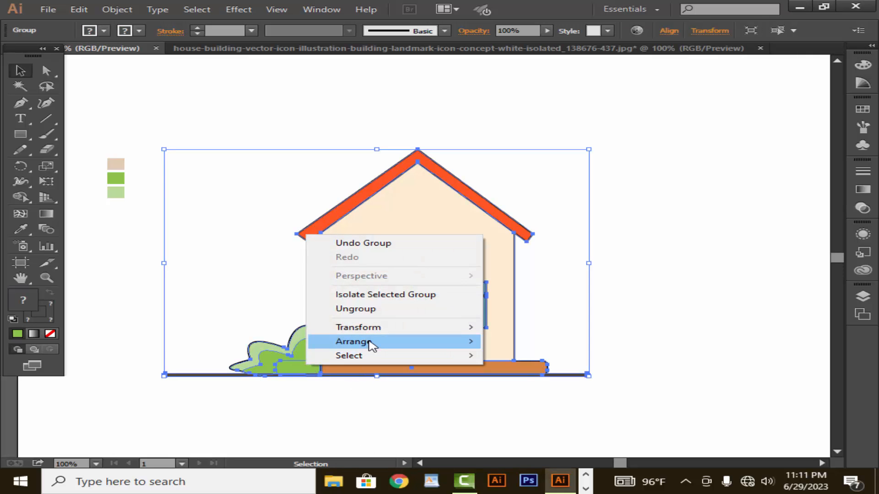
pyautogui.click(344, 309)
pyautogui.click(375, 384)
# Step: Bring the orange base to the front so it overlaps the bushes
pyautogui.click(365, 371)
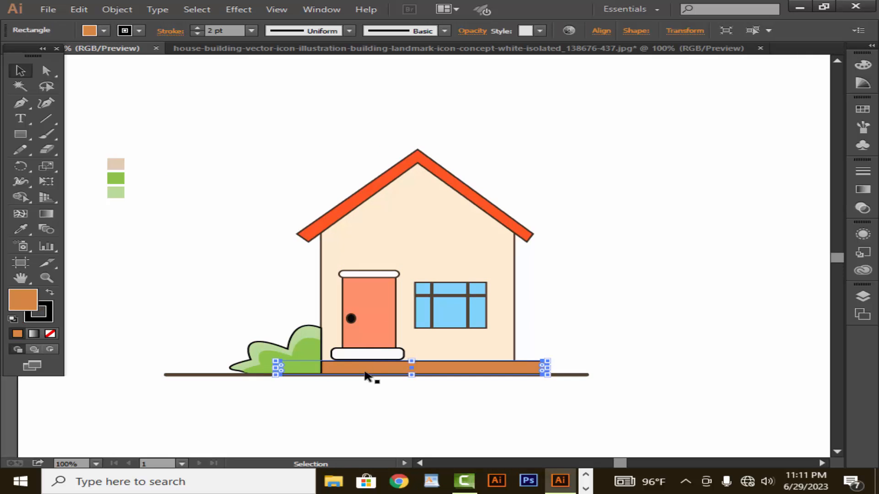
pyautogui.rightClick(301, 389)
pyautogui.moveTo(422, 364)
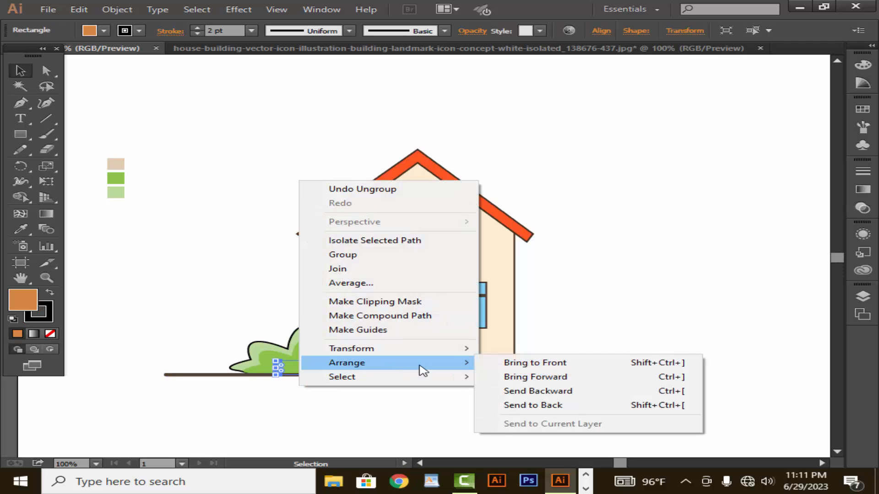
pyautogui.click(499, 364)
pyautogui.click(388, 400)
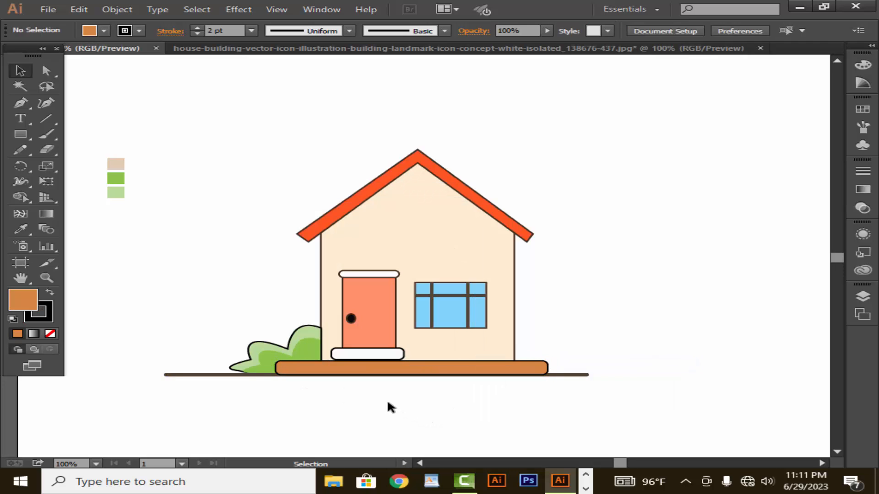
# Step: Group the whole illustration of house, base, ground line and bushes
pyautogui.moveTo(269, 192); pyautogui.dragTo(542, 390)
pyautogui.rightClick(539, 387)
pyautogui.click(608, 314)
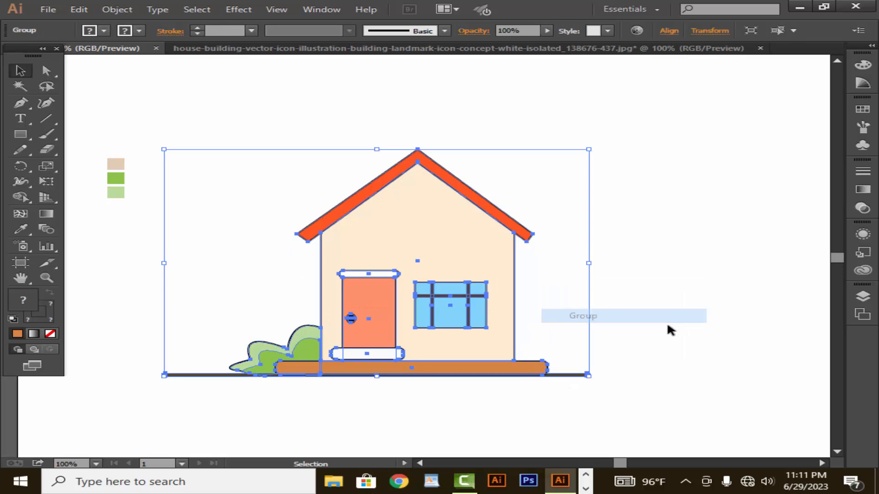
pyautogui.click(577, 348)
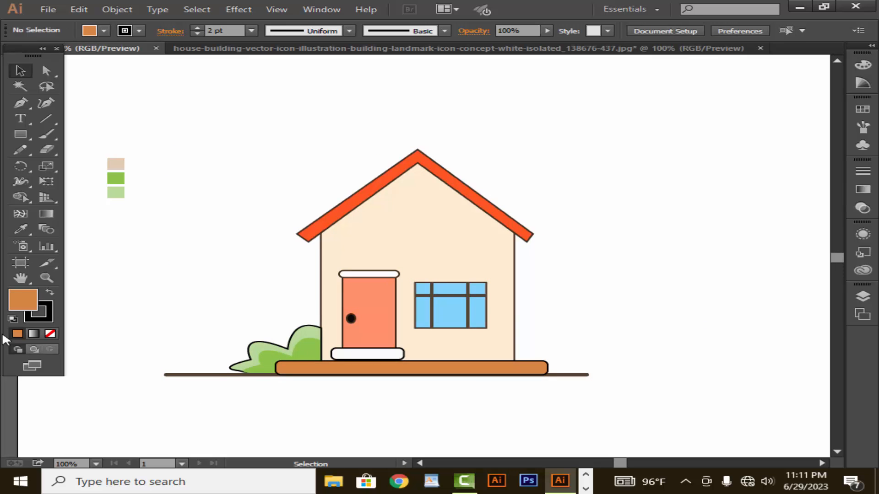
# Step: Draw a thin rounded rectangle as a window sill, wider than the window, and centre it directly beneath the window
pyautogui.moveTo(20, 135); pyautogui.dragTo(48, 148)
pyautogui.moveTo(415, 328); pyautogui.dragTo(510, 335)
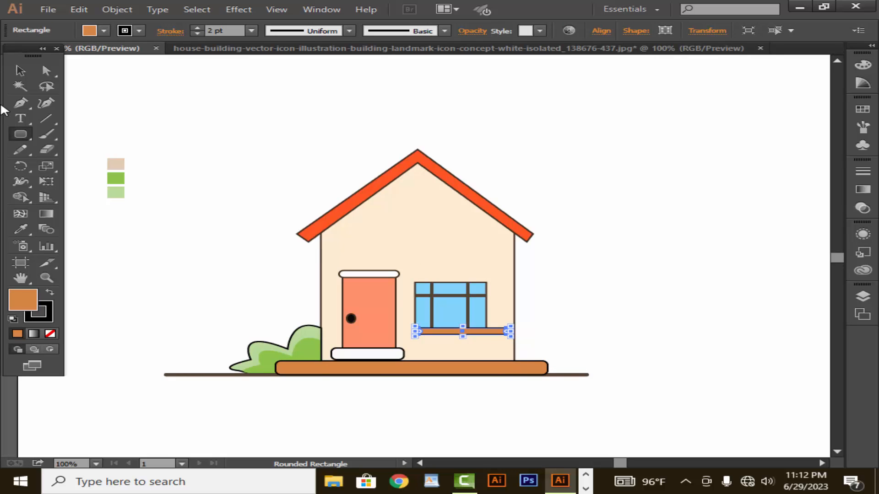
pyautogui.click(20, 70)
pyautogui.click(202, 236)
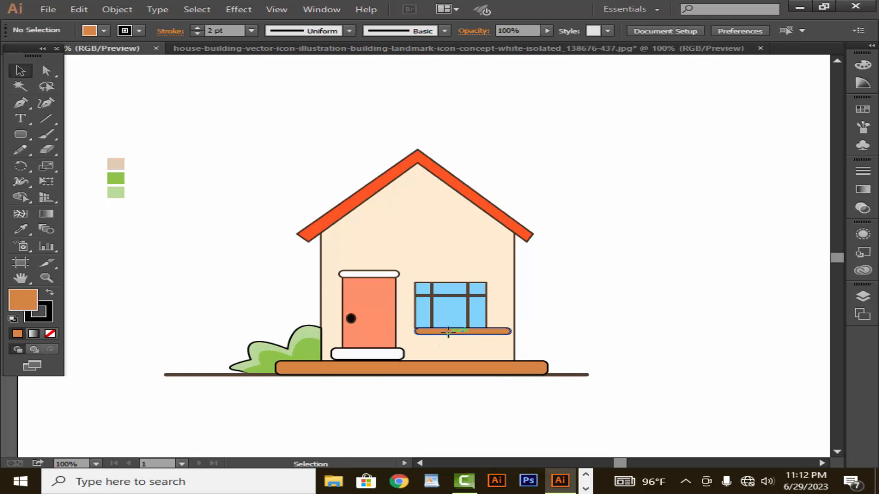
pyautogui.moveTo(447, 334); pyautogui.dragTo(437, 341)
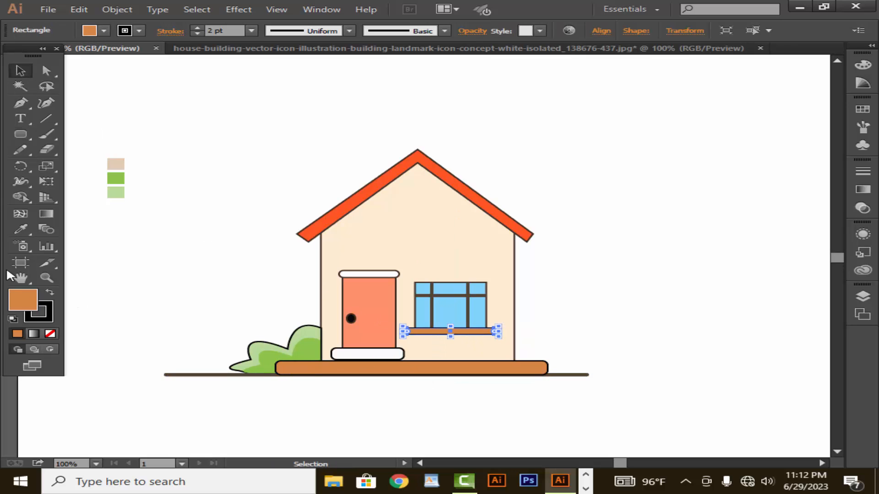
# Step: Apply the white fill and dark brown 2 pt stroke of the bar above the door to the window sill
pyautogui.click(20, 229)
pyautogui.click(354, 274)
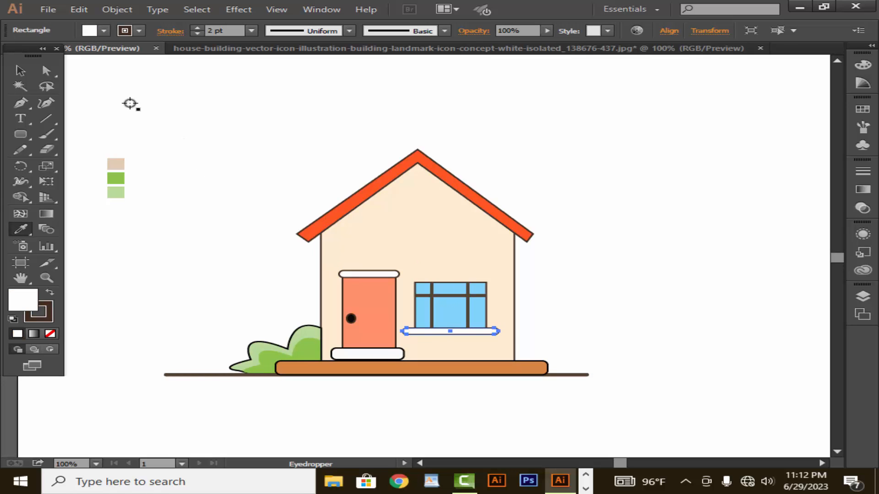
pyautogui.click(20, 70)
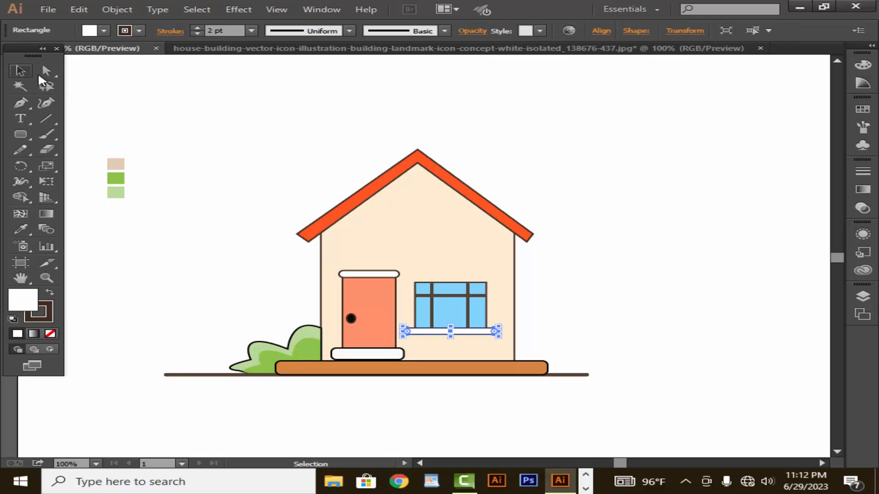
pyautogui.click(171, 126)
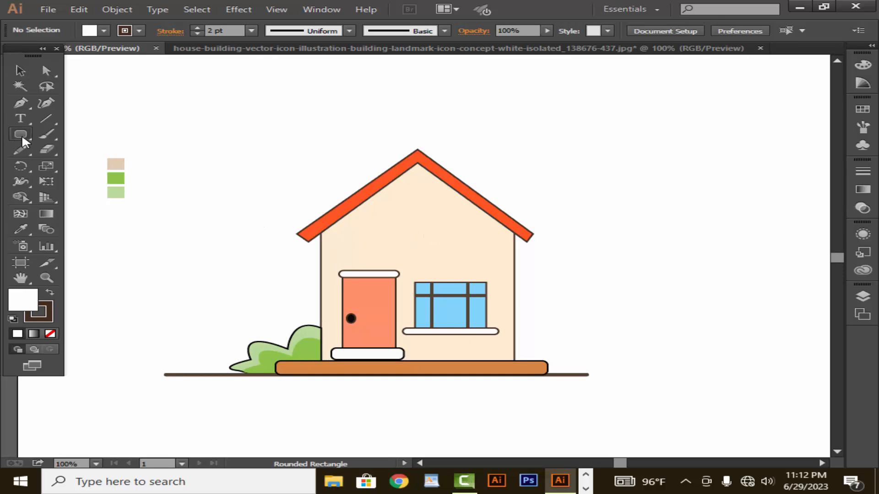
# Step: Draw a white ellipse with a dark brown outline high on the wall beneath the roof peak
pyautogui.moveTo(22, 133); pyautogui.dragTo(81, 165)
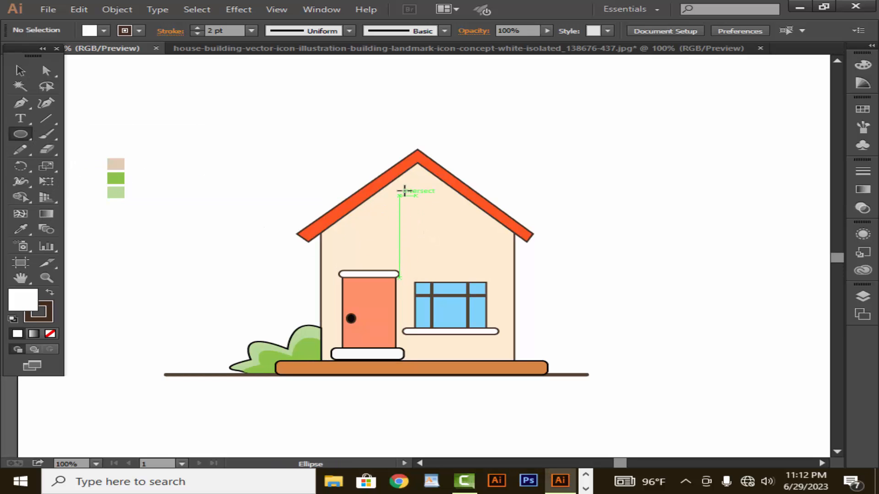
pyautogui.moveTo(403, 187); pyautogui.dragTo(440, 214)
pyautogui.click(18, 71)
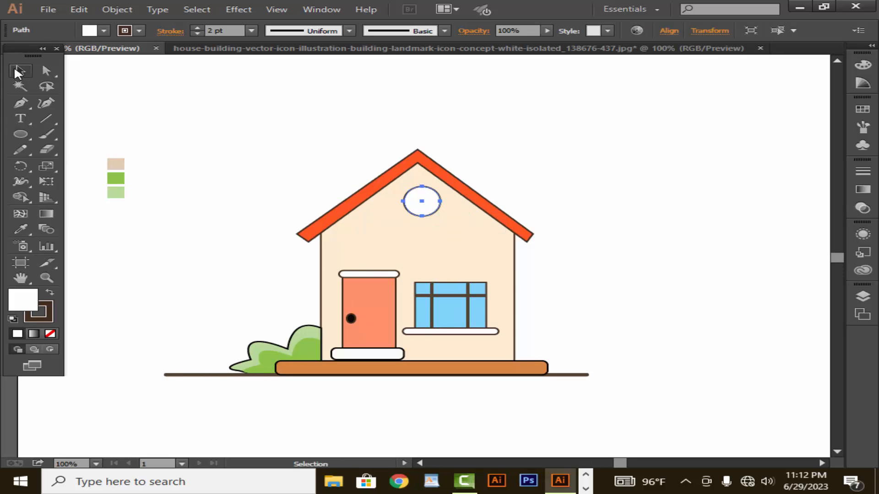
pyautogui.click(205, 143)
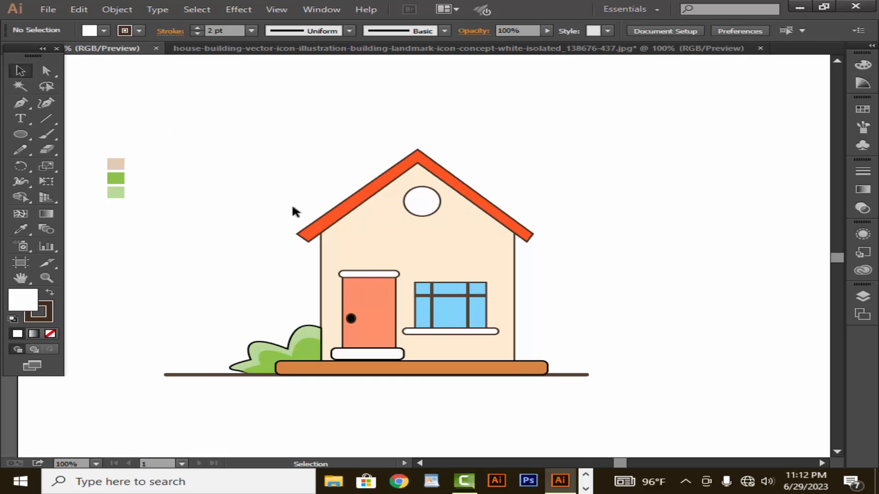
# Step: Set the stroke of the ellipse beneath the roof peak to 3 pt
pyautogui.click(425, 212)
pyautogui.click(197, 27)
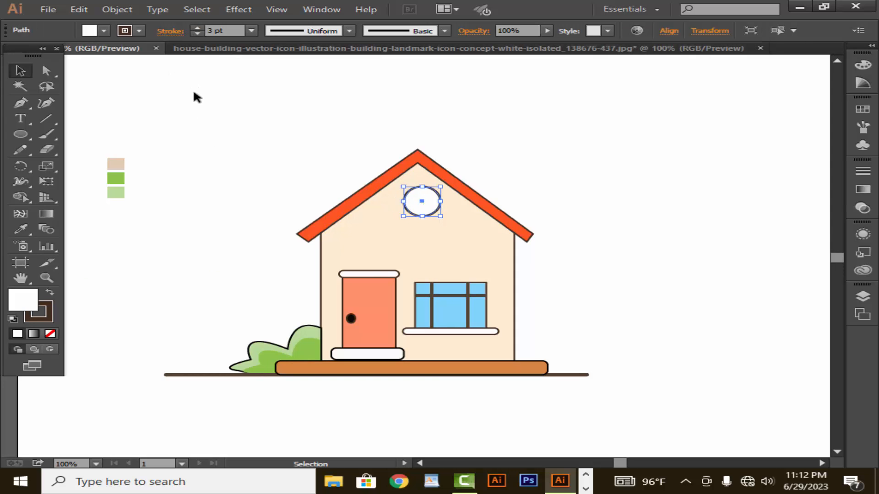
pyautogui.click(188, 96)
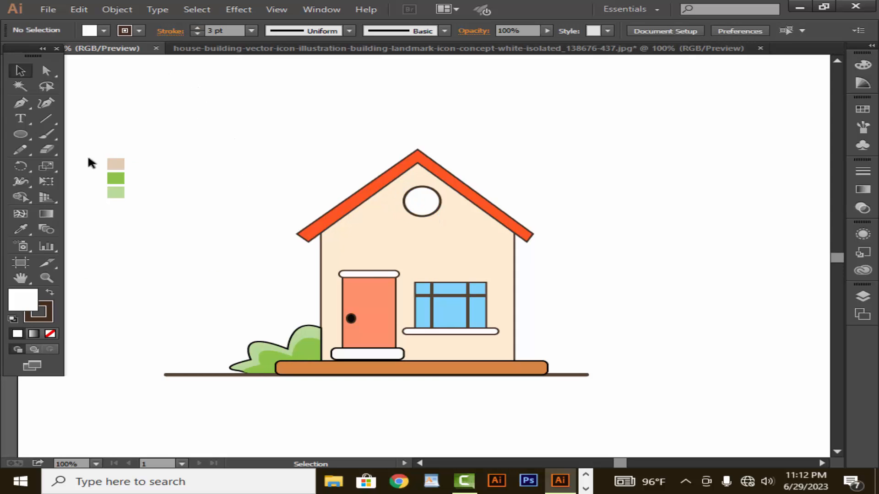
# Step: Draw a small white ellipse with a 3 pt dark brown stroke inside the ellipse beneath the roof peak
pyautogui.click(415, 200)
pyautogui.click(225, 198)
pyautogui.click(20, 135)
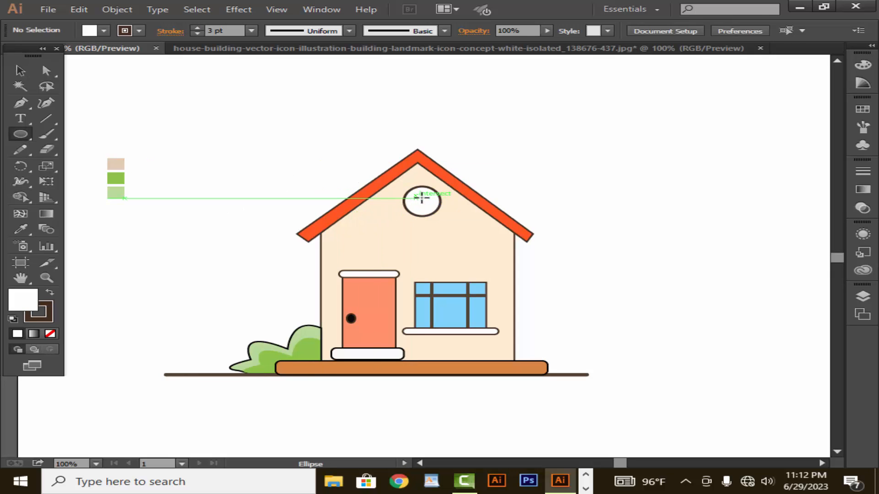
pyautogui.moveTo(417, 200); pyautogui.dragTo(429, 209)
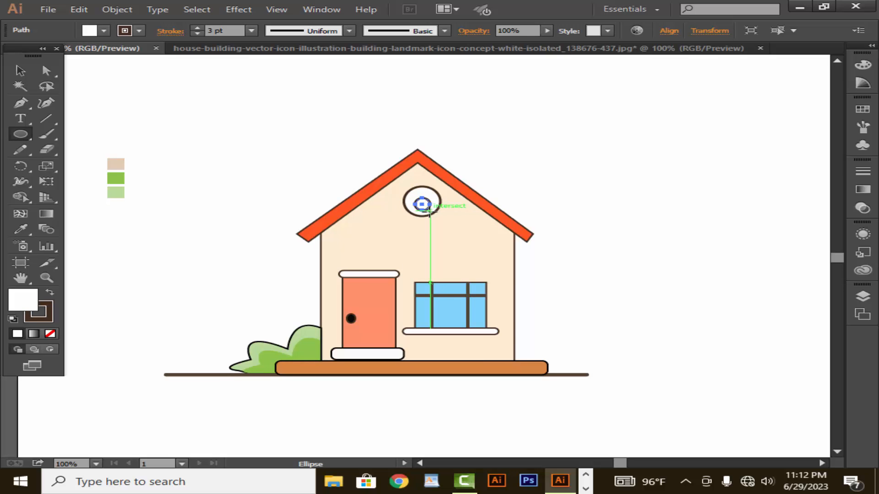
pyautogui.click(20, 71)
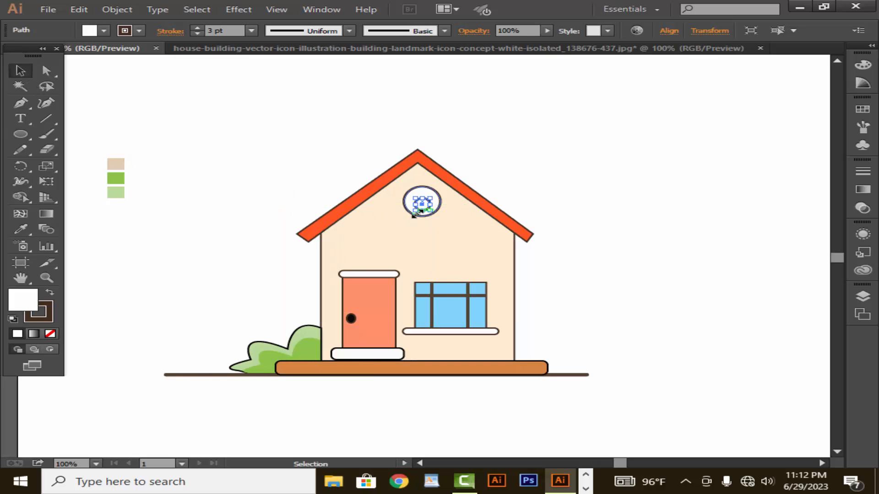
# Step: Enlarge the small inner ellipse and nudge it right until it is centred inside the outer ellipse
pyautogui.moveTo(414, 214); pyautogui.dragTo(421, 203)
pyautogui.click(417, 222)
pyautogui.click(419, 213)
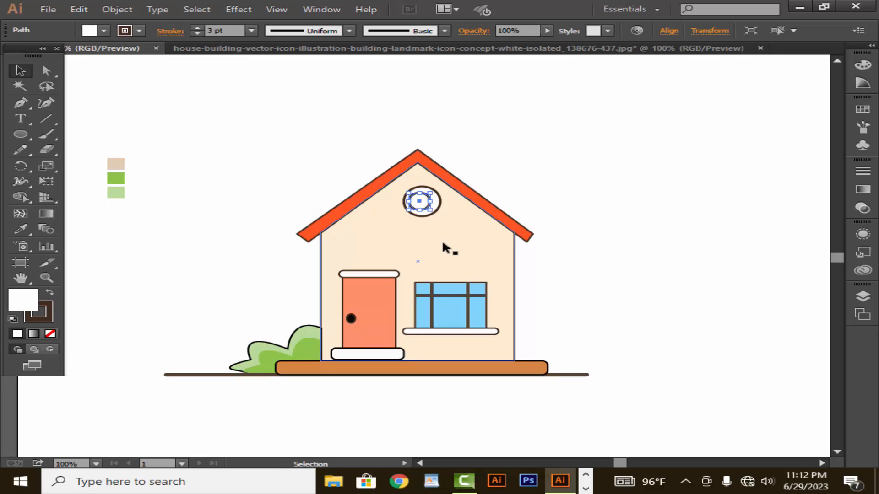
pyautogui.press('Right')
pyautogui.press('Right')
pyautogui.press('Right')
pyautogui.press('Right')
pyautogui.press('Right')
pyautogui.press('Right')
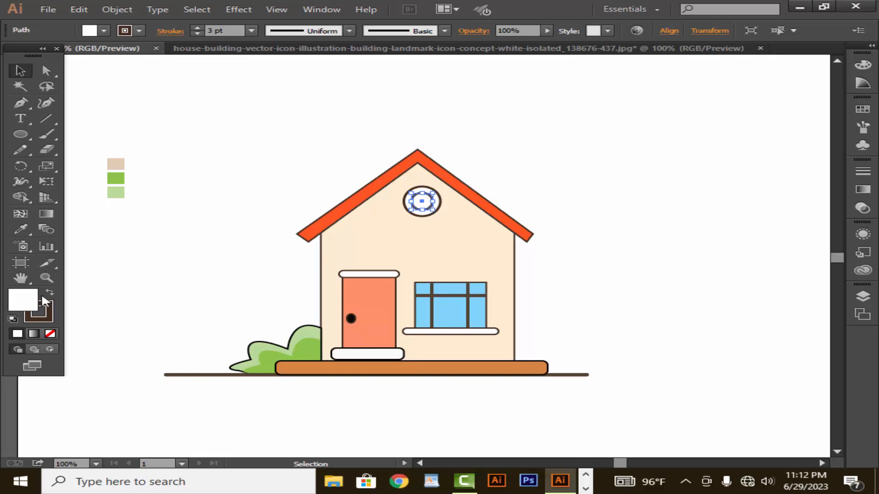
# Step: Fill the inner ellipse with a golden yellow of hue 45°
pyautogui.doubleClick(29, 303)
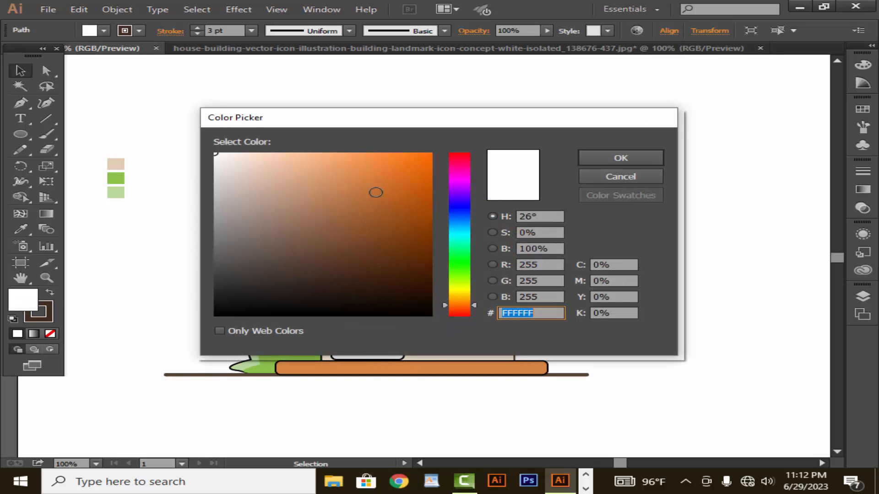
pyautogui.click(461, 297)
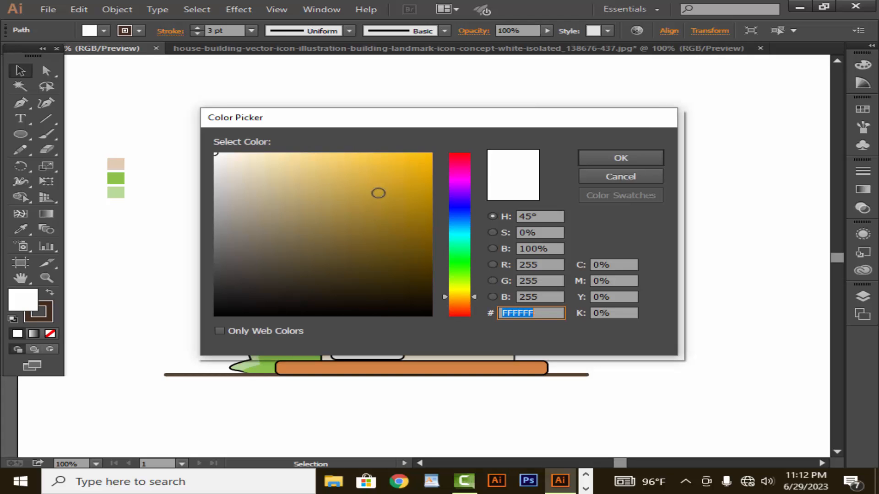
pyautogui.click(393, 165)
pyautogui.click(586, 156)
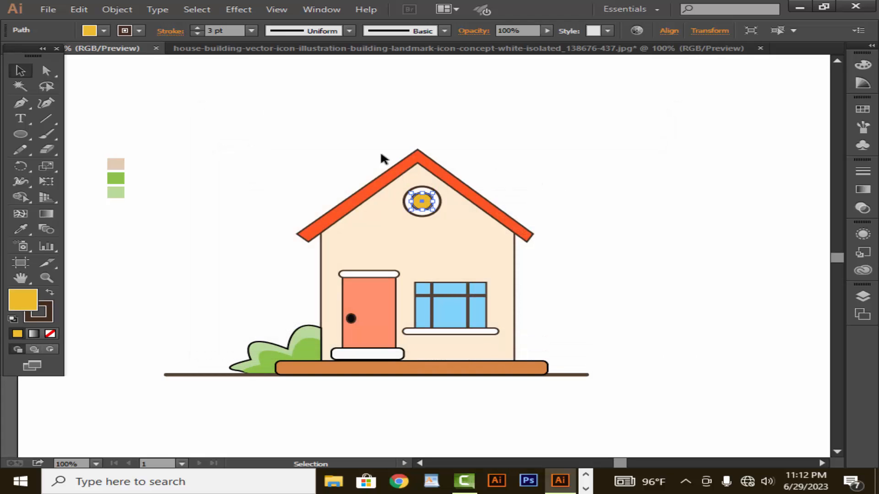
pyautogui.click(280, 133)
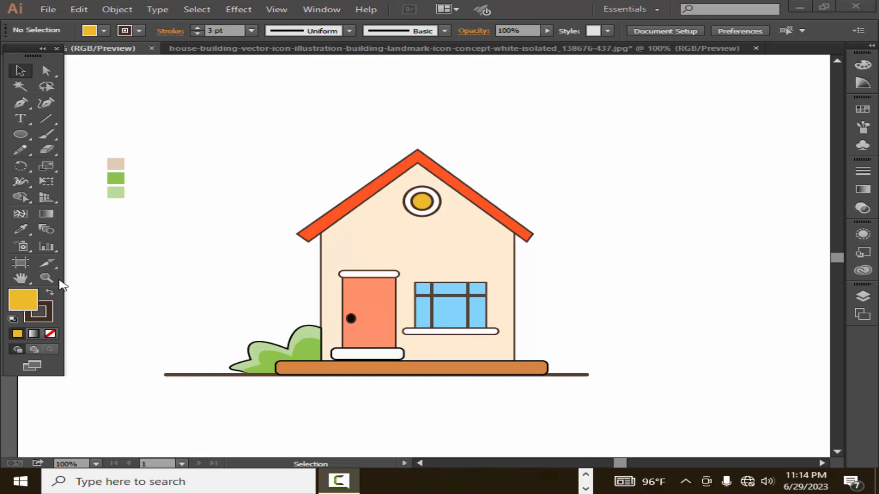
# Step: Draw a thin horizontal rectangle across the middle of the yellow inner ellipse of the round gable window
pyautogui.click(47, 278)
pyautogui.click(424, 211)
pyautogui.click(415, 254)
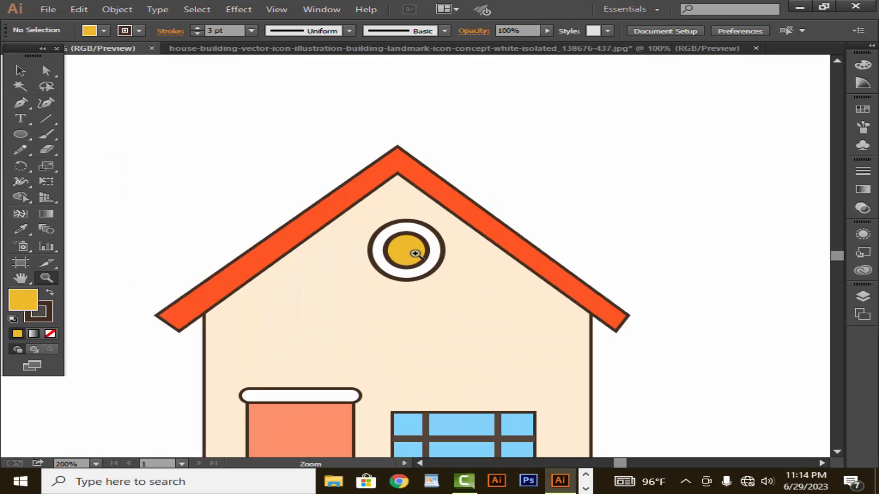
pyautogui.click(415, 253)
pyautogui.moveTo(14, 131); pyautogui.dragTo(72, 137)
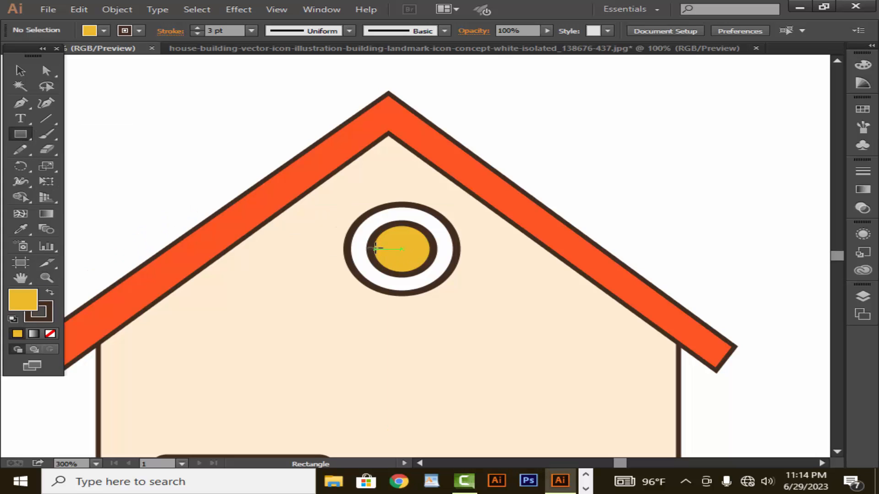
pyautogui.moveTo(374, 249); pyautogui.dragTo(432, 253)
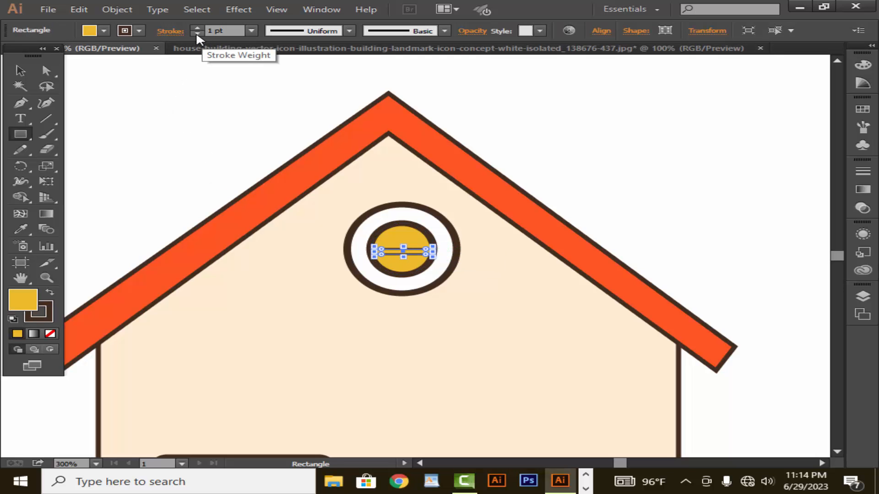
# Step: Remove the thin horizontal bar's stroke and fill it with a dark brown of hue 33°
pyautogui.click(197, 34)
pyautogui.doubleClick(22, 303)
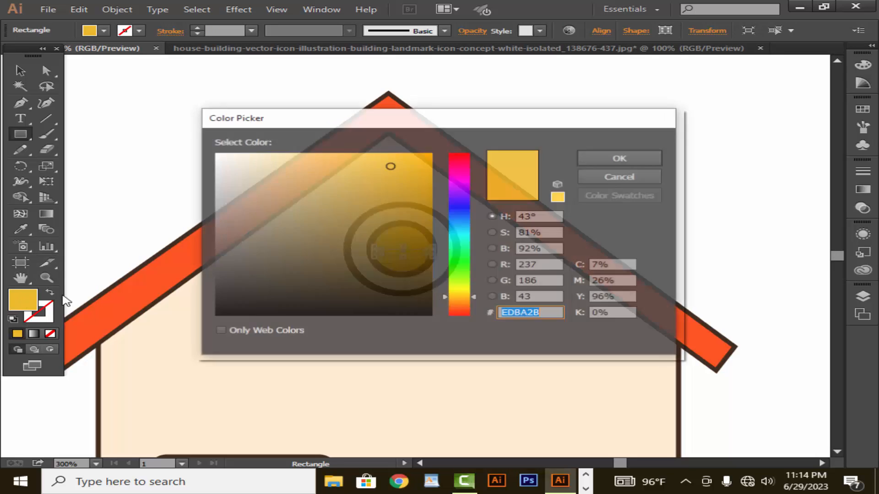
pyautogui.click(461, 302)
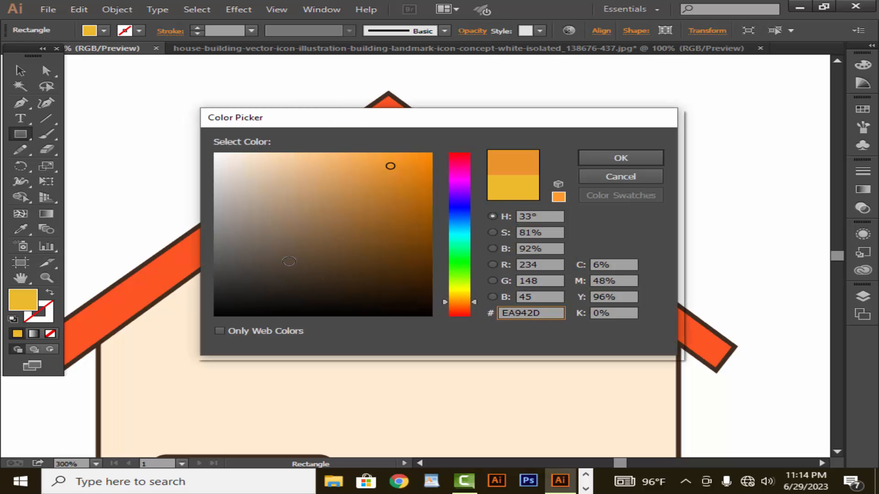
pyautogui.click(289, 261)
pyautogui.click(620, 158)
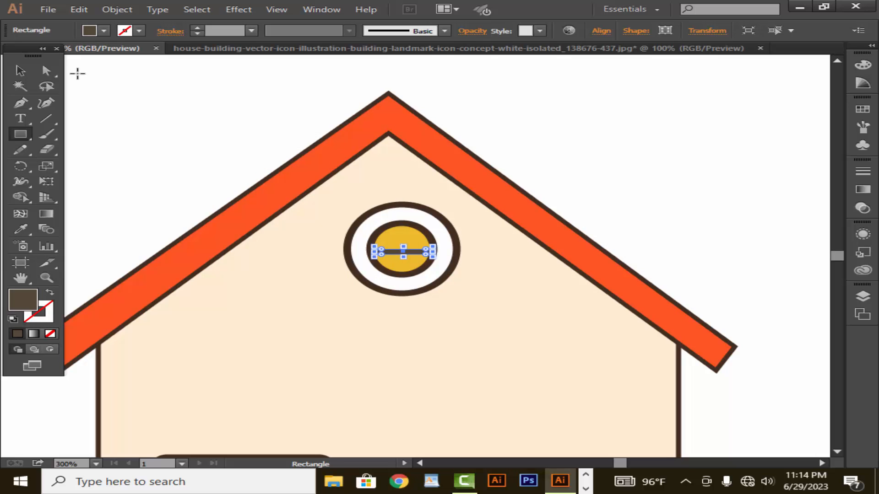
# Step: Nudge the horizontal bar slightly up so it sits vertically centred in the round window, and deselect it
pyautogui.click(20, 70)
pyautogui.click(159, 122)
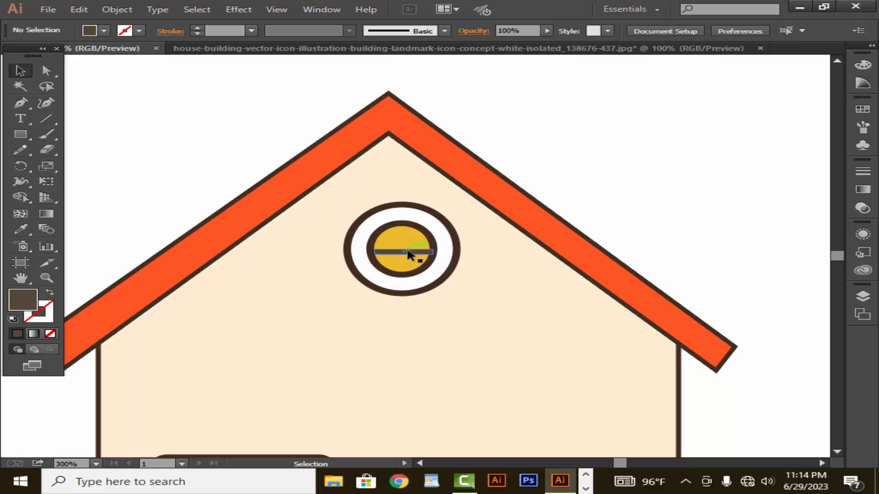
pyautogui.click(409, 254)
pyautogui.click(600, 188)
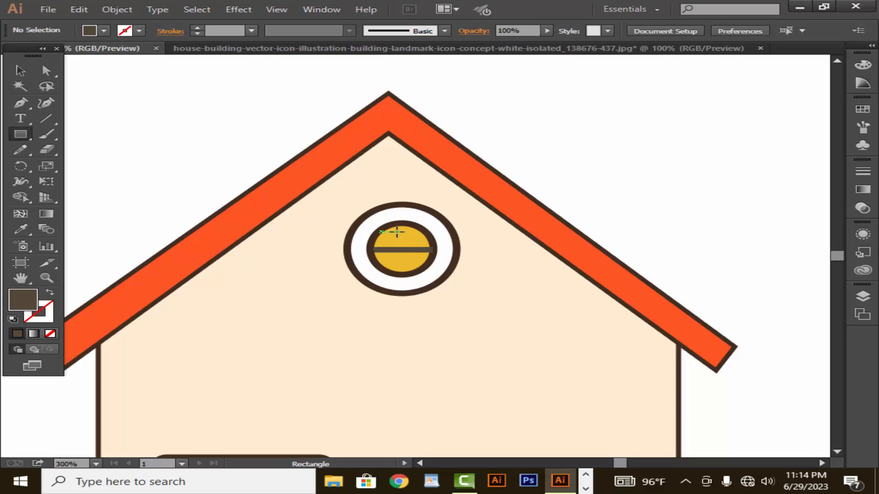
# Step: Draw a matching thin vertical bar down the yellow pane and nudge it right until it is centred in the round window
pyautogui.moveTo(396, 224); pyautogui.dragTo(401, 271)
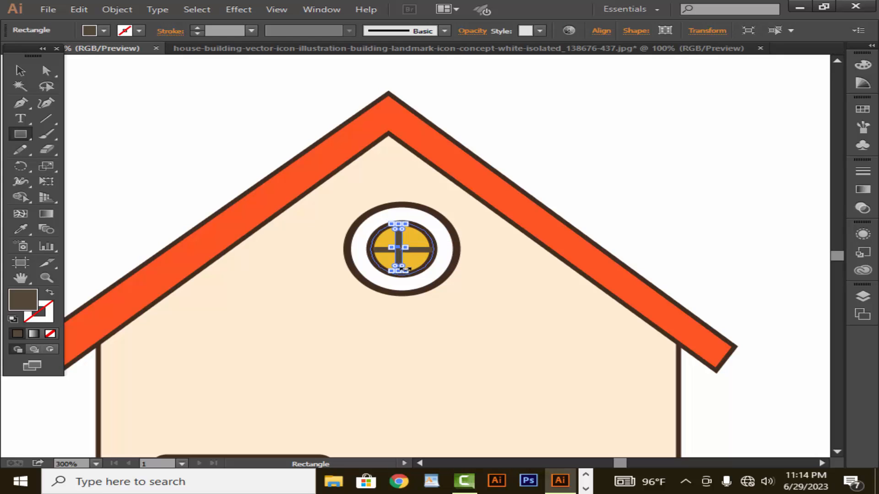
pyautogui.press('Right')
pyautogui.press('Right')
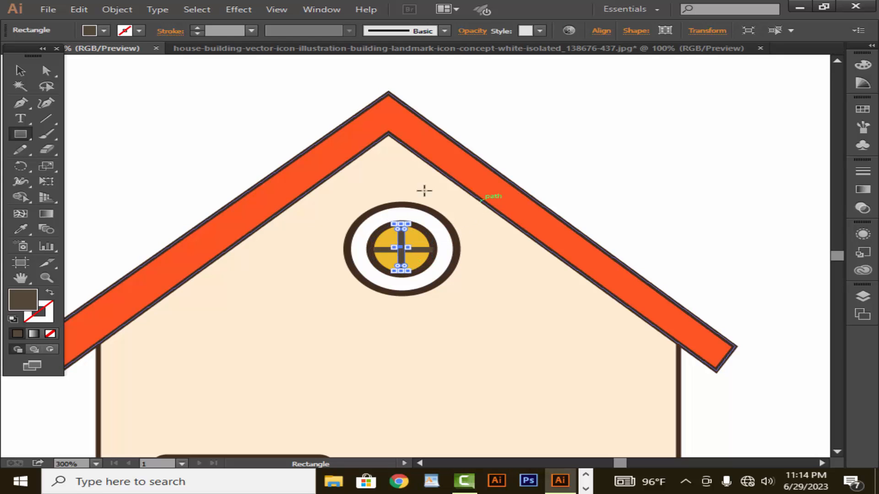
pyautogui.click(21, 70)
pyautogui.click(73, 90)
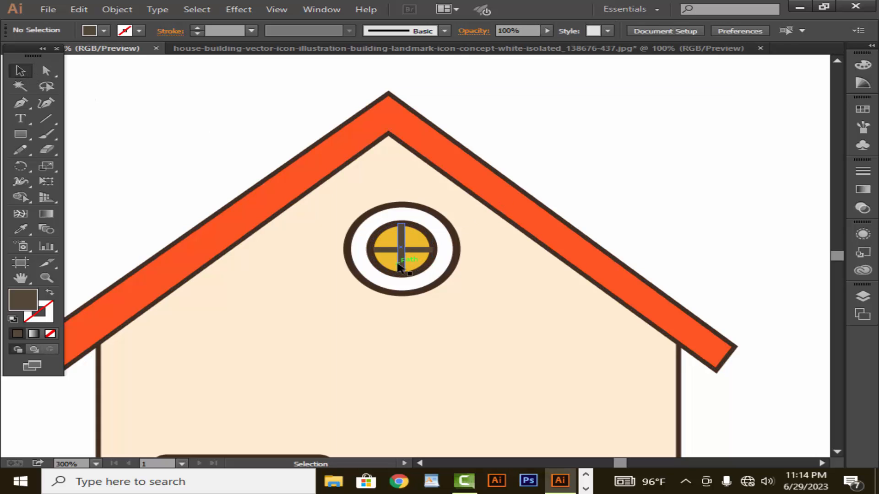
pyautogui.click(402, 256)
pyautogui.moveTo(396, 251); pyautogui.dragTo(399, 251)
# Step: Shift the house group slightly right so the roof peak sits closer above the round window's centre, and deselect it
pyautogui.moveTo(324, 302); pyautogui.dragTo(326, 303)
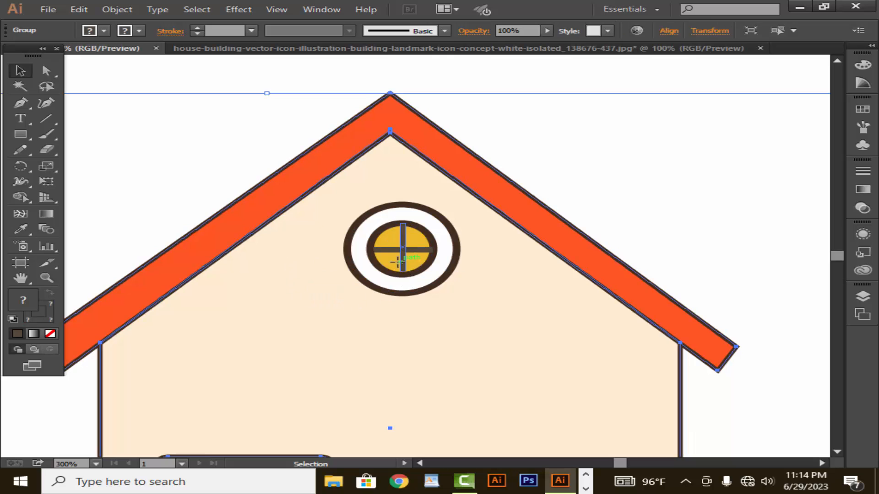
pyautogui.click(396, 261)
pyautogui.moveTo(283, 341); pyautogui.dragTo(289, 341)
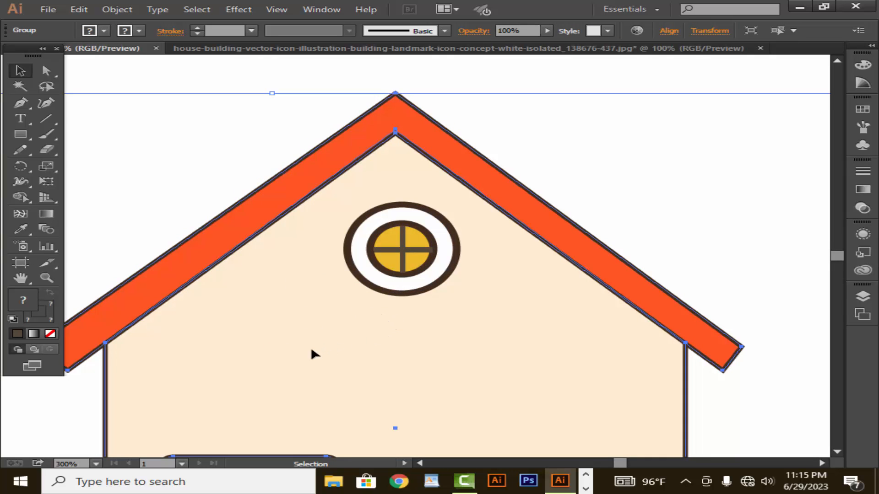
pyautogui.press('z')
pyautogui.scroll(-4, 327, 355)
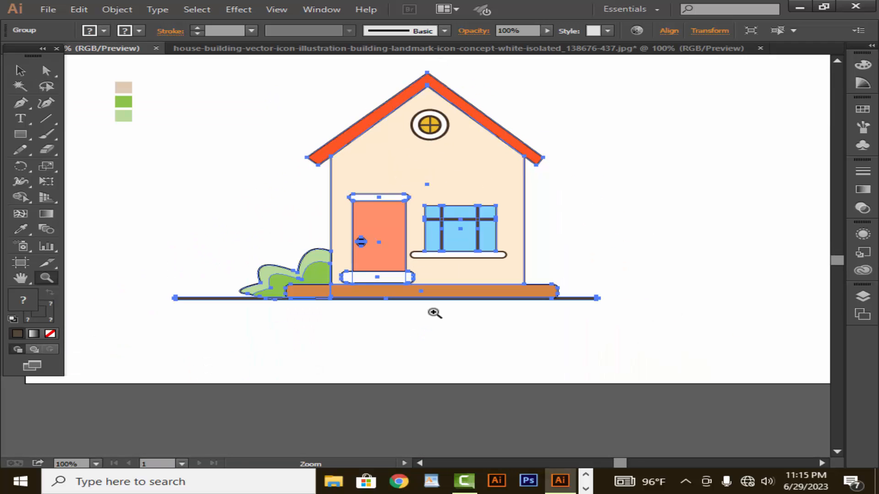
pyautogui.moveTo(434, 313); pyautogui.dragTo(425, 352)
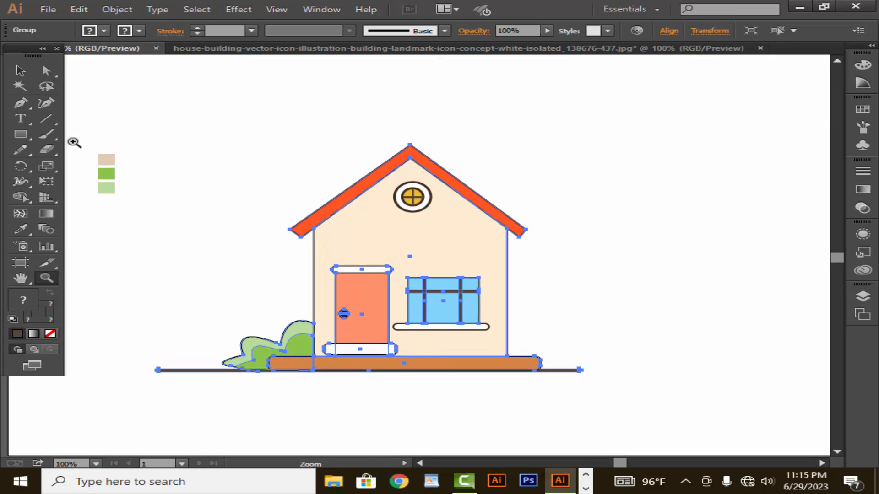
pyautogui.click(29, 73)
pyautogui.click(226, 190)
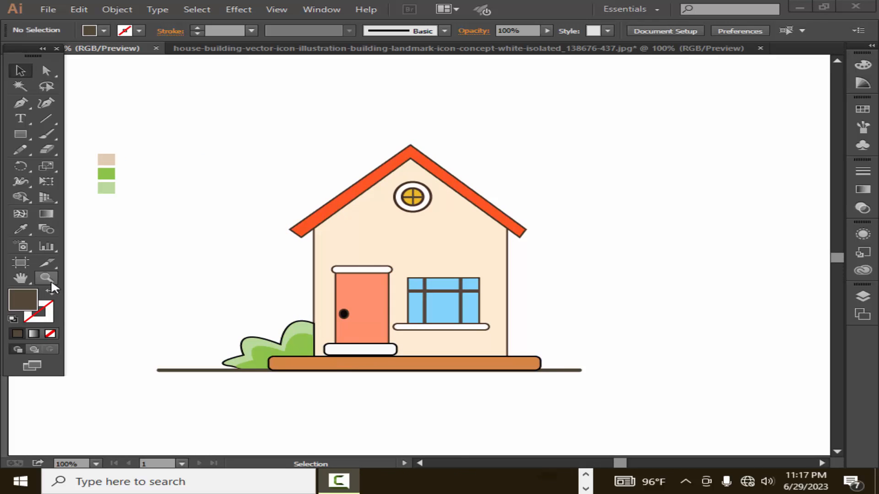
# Step: Trace the roof's underside with the Pen tool from the left wall's top through the peak to the right wall's top
pyautogui.click(46, 278)
pyautogui.click(388, 241)
pyautogui.click(412, 245)
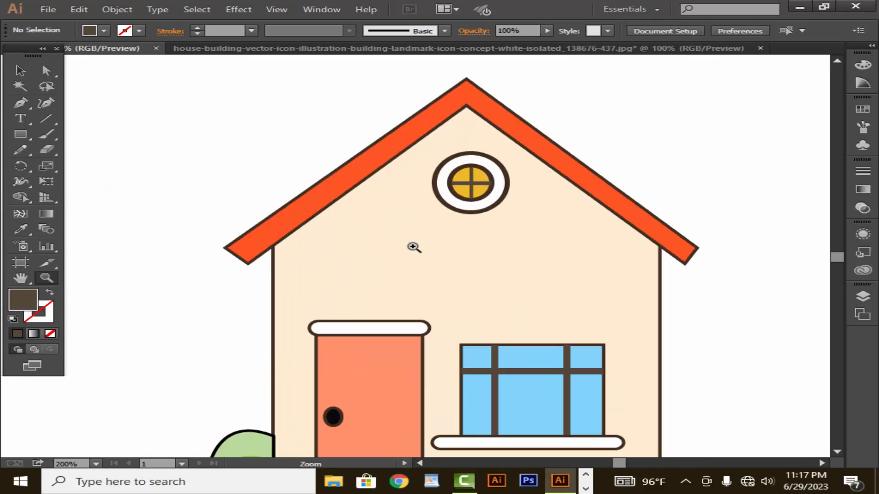
pyautogui.click(18, 104)
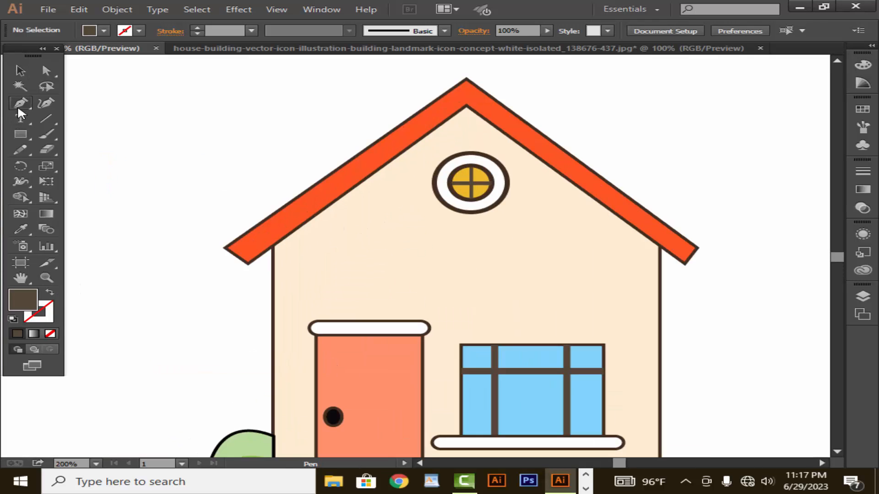
pyautogui.click(273, 245)
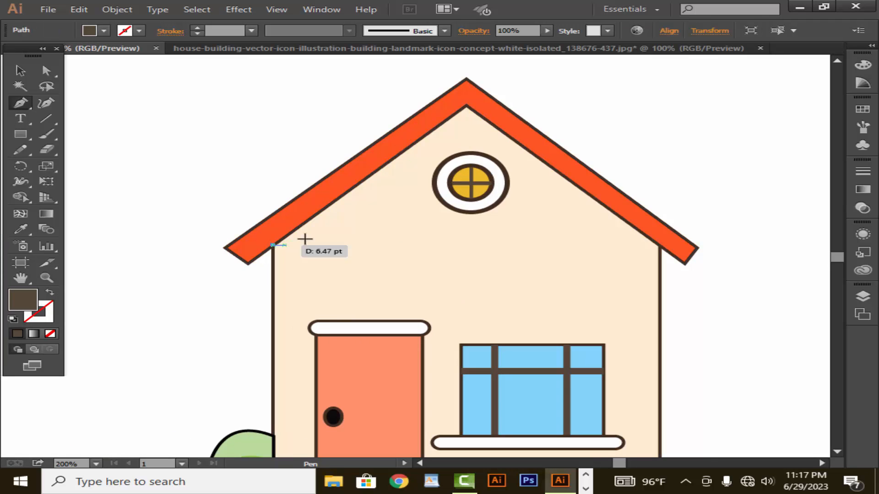
pyautogui.click(466, 106)
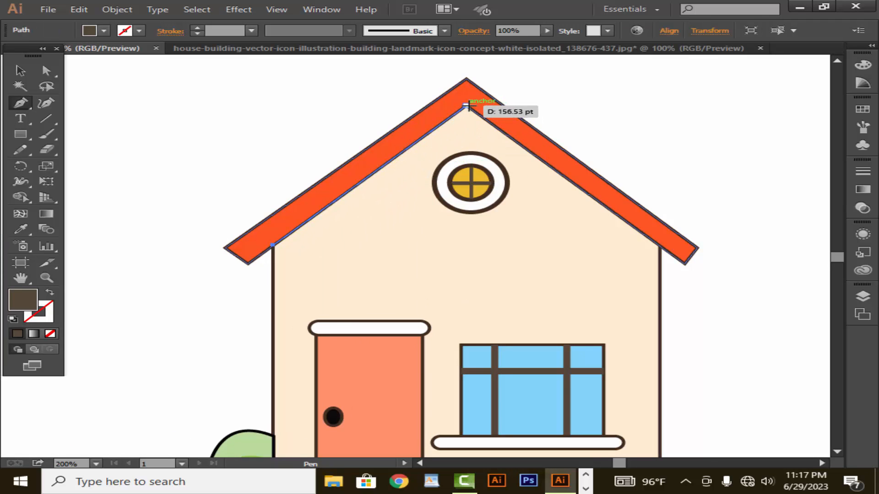
pyautogui.click(660, 246)
# Step: Set the path to no fill, extend it down the right wall, and close it as a narrow band inside the wall and roof edges
pyautogui.scroll(-5, 629, 293)
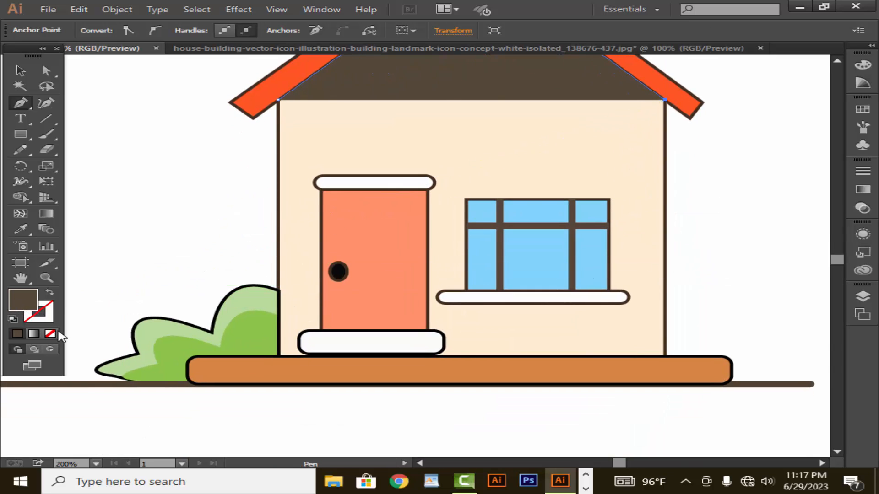
pyautogui.press('/')
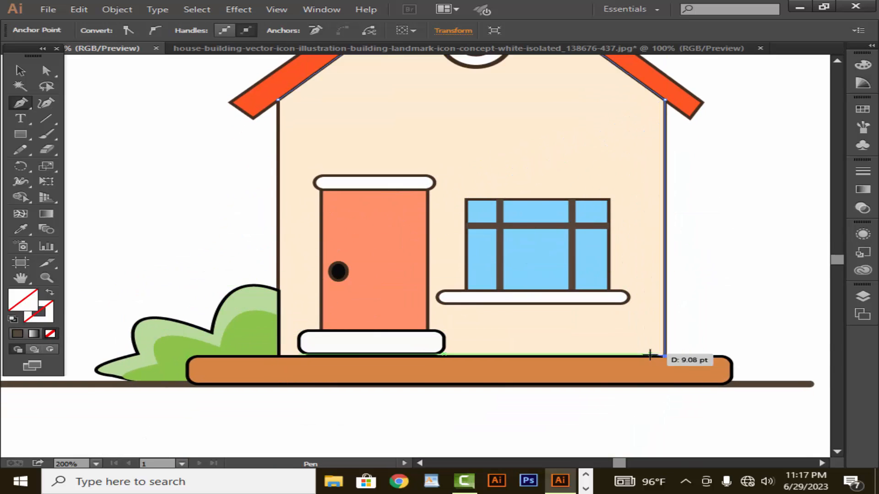
pyautogui.click(665, 355)
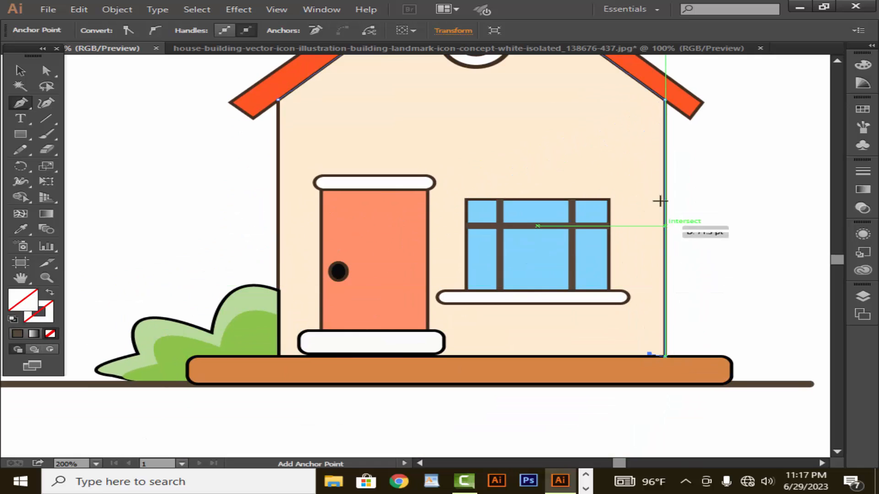
pyautogui.click(651, 107)
pyautogui.scroll(2, 595, 137)
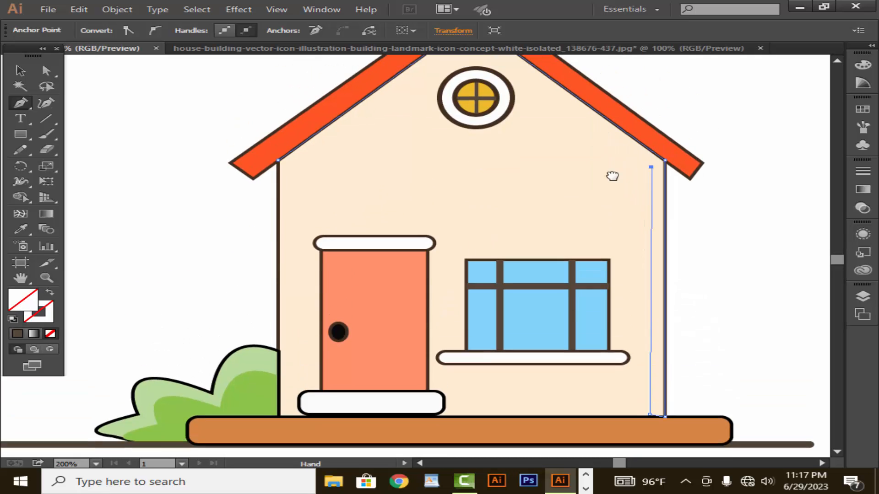
pyautogui.scroll(1, 478, 80)
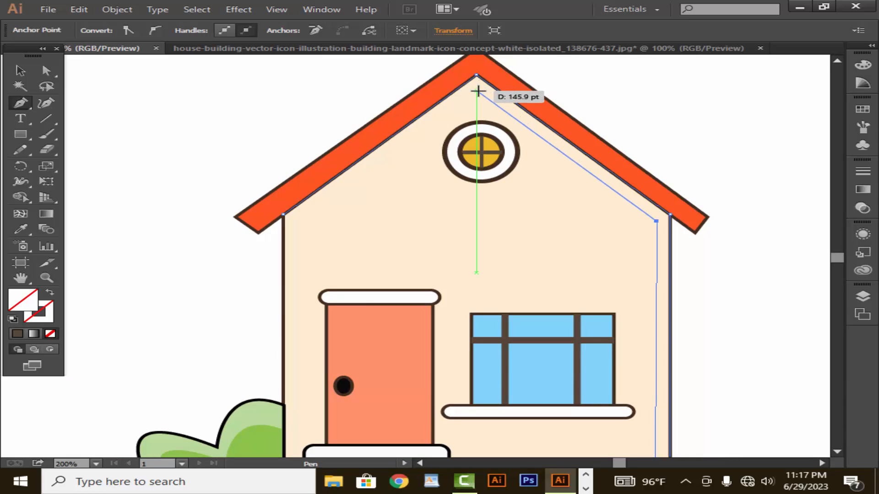
pyautogui.click(477, 91)
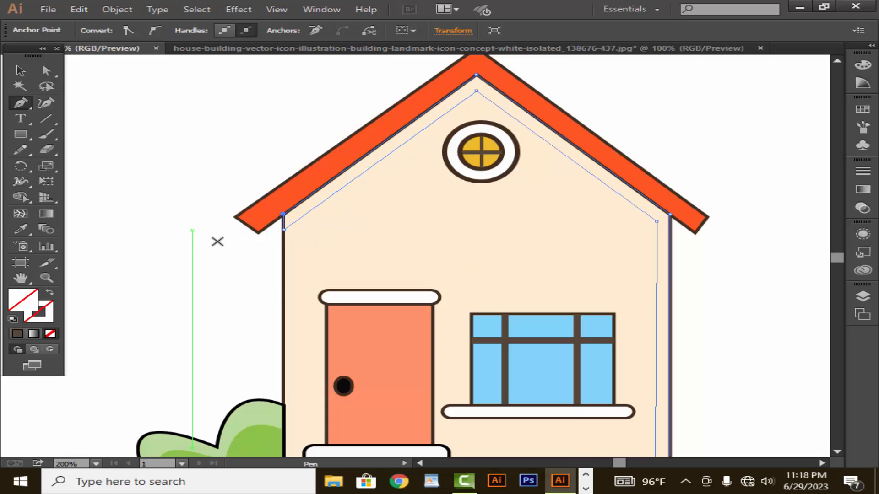
# Step: Fill the narrow shadow band under the roof with the beige of the sample swatch and deselect it
pyautogui.press('z')
pyautogui.keyDown('alt'); pyautogui.click(371, 350); pyautogui.keyUp('alt')
pyautogui.scroll(3, 480, 311)
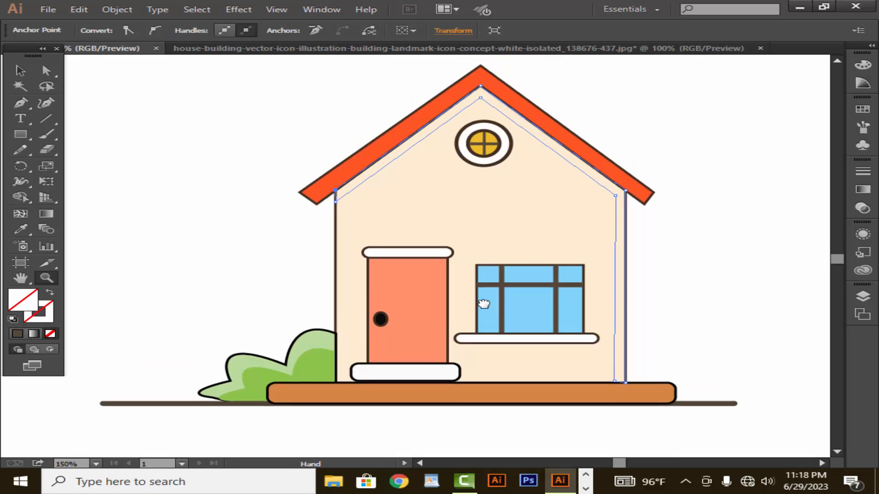
pyautogui.keyDown('alt'); pyautogui.click(476, 320); pyautogui.keyUp('alt')
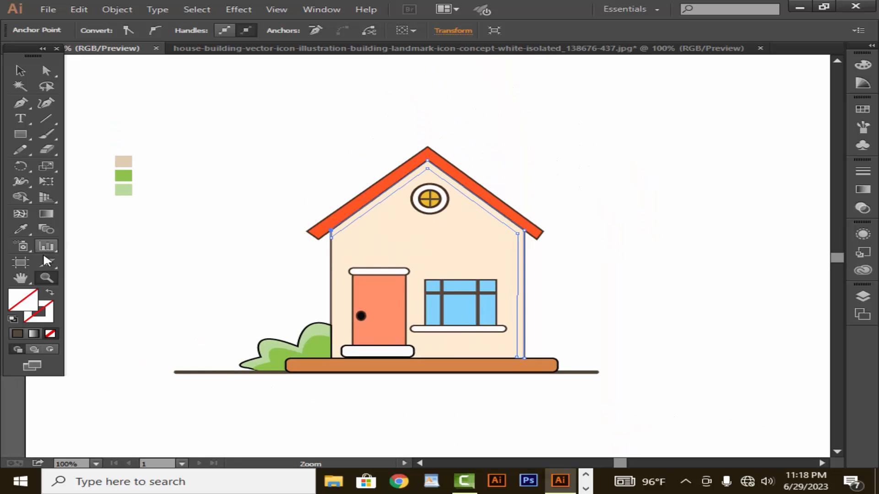
pyautogui.click(20, 229)
pyautogui.click(123, 161)
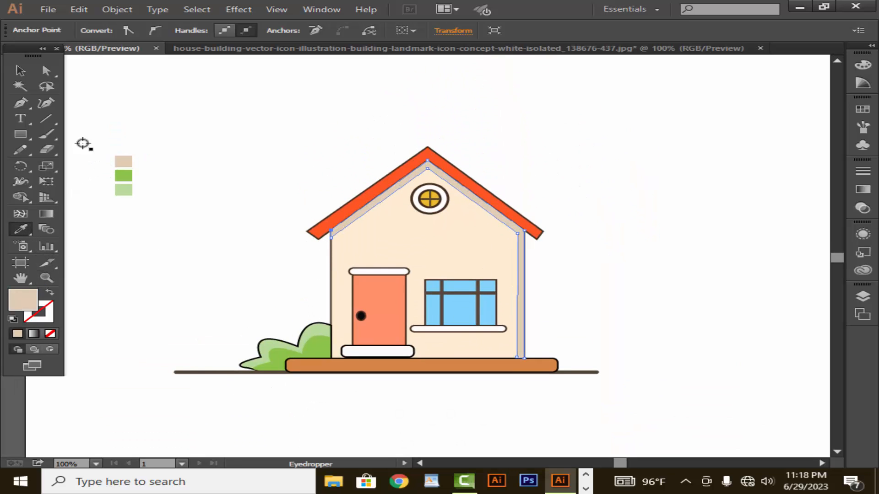
pyautogui.click(20, 70)
pyautogui.click(165, 145)
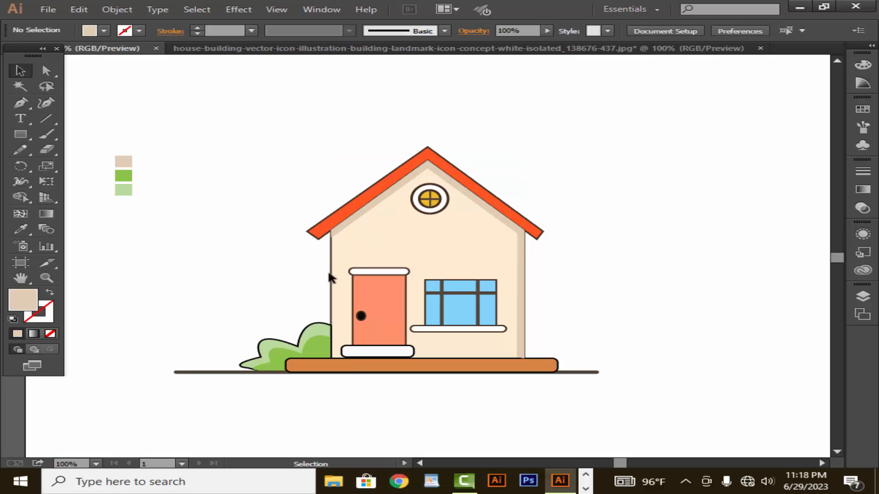
# Step: Move the two anchor points at the shadow band's left end onto the inner edge of the left wall's outline
pyautogui.press('z')
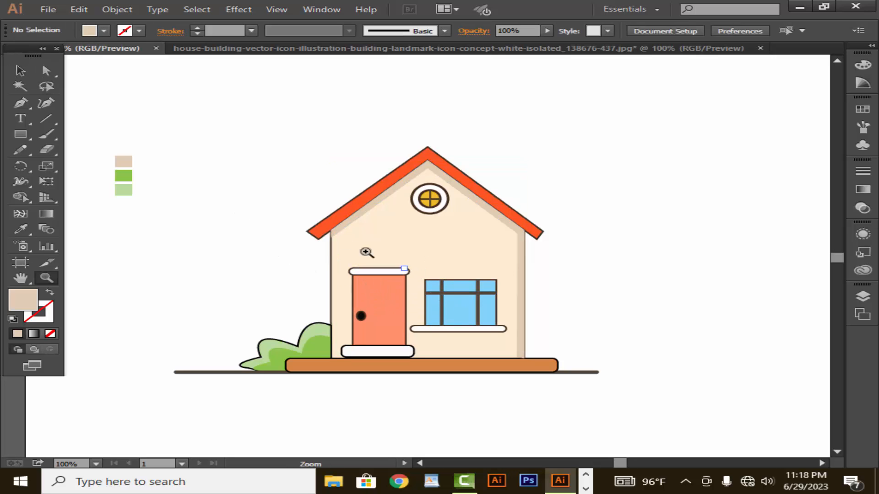
pyautogui.click(359, 243)
pyautogui.click(416, 256)
pyautogui.click(414, 255)
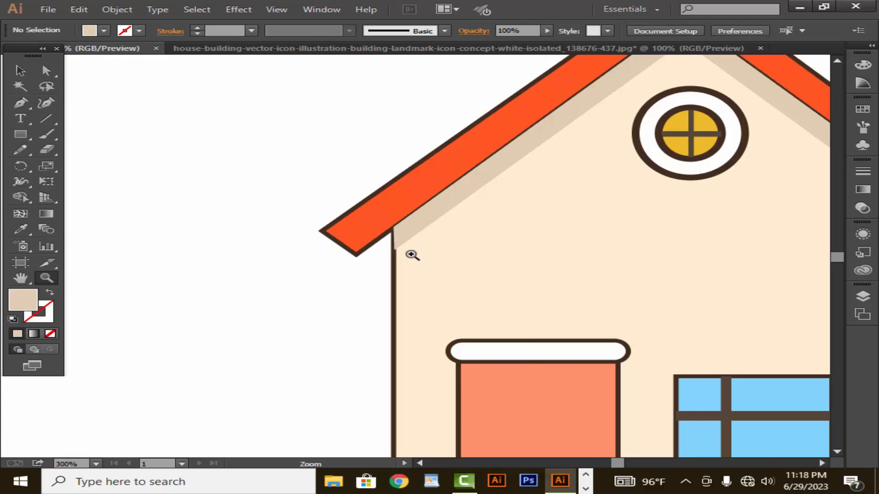
pyautogui.click(411, 253)
pyautogui.click(410, 253)
pyautogui.click(409, 253)
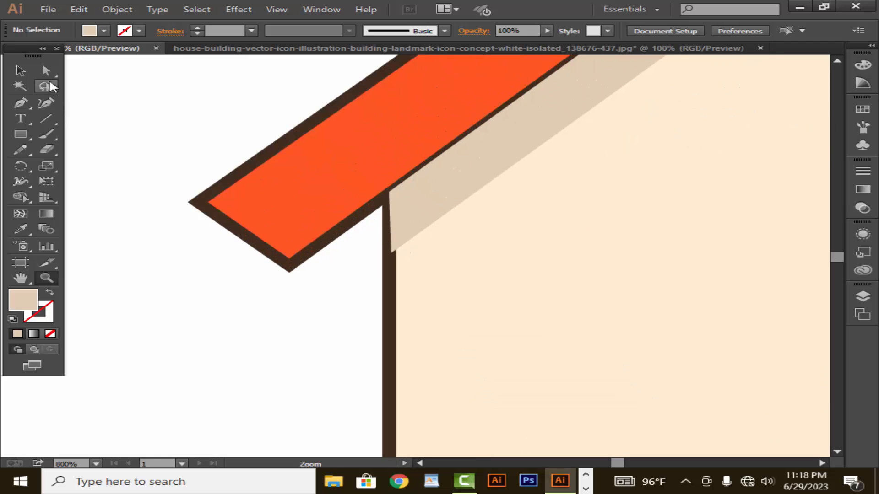
pyautogui.click(45, 70)
pyautogui.moveTo(391, 251); pyautogui.dragTo(396, 252)
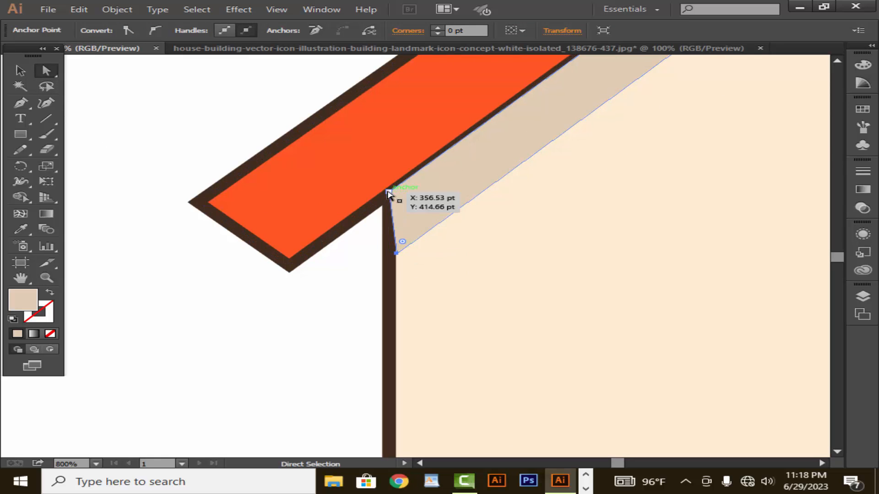
pyautogui.moveTo(390, 192); pyautogui.dragTo(397, 192)
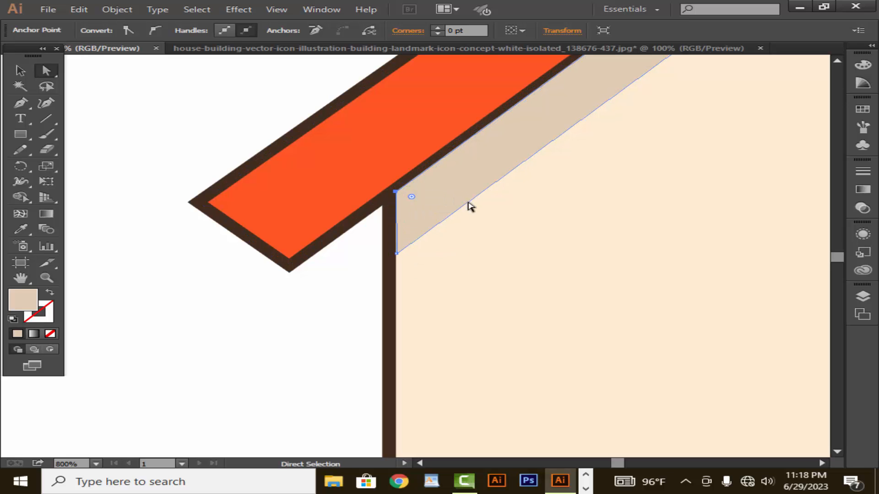
# Step: Move the shadow band's lower anchor points at the right wall onto the base's top edge
pyautogui.press('space')
pyautogui.moveTo(494, 239); pyautogui.dragTo(211, 283)
pyautogui.moveTo(440, 200); pyautogui.dragTo(181, 327)
pyautogui.moveTo(448, 151); pyautogui.dragTo(180, 367)
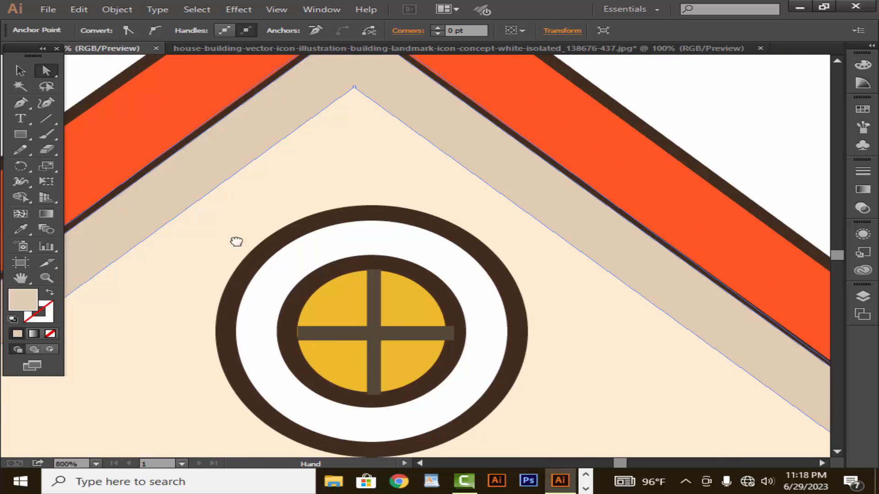
pyautogui.moveTo(491, 135); pyautogui.dragTo(270, 165)
pyautogui.moveTo(526, 430); pyautogui.dragTo(249, 153)
pyautogui.moveTo(414, 229); pyautogui.dragTo(388, 170)
pyautogui.moveTo(434, 347); pyautogui.dragTo(441, 19)
pyautogui.moveTo(502, 381); pyautogui.dragTo(460, 48)
pyautogui.moveTo(475, 440); pyautogui.dragTo(456, 137)
pyautogui.moveTo(458, 222); pyautogui.dragTo(459, 202)
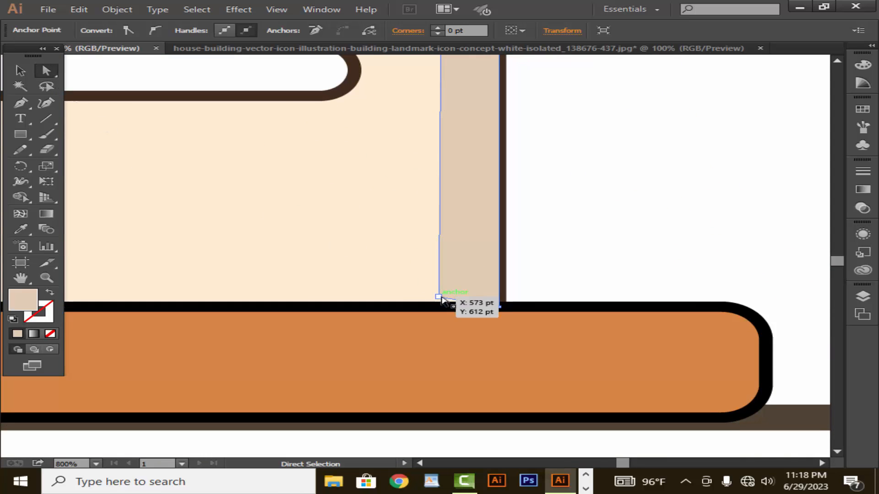
pyautogui.moveTo(440, 296); pyautogui.dragTo(443, 302)
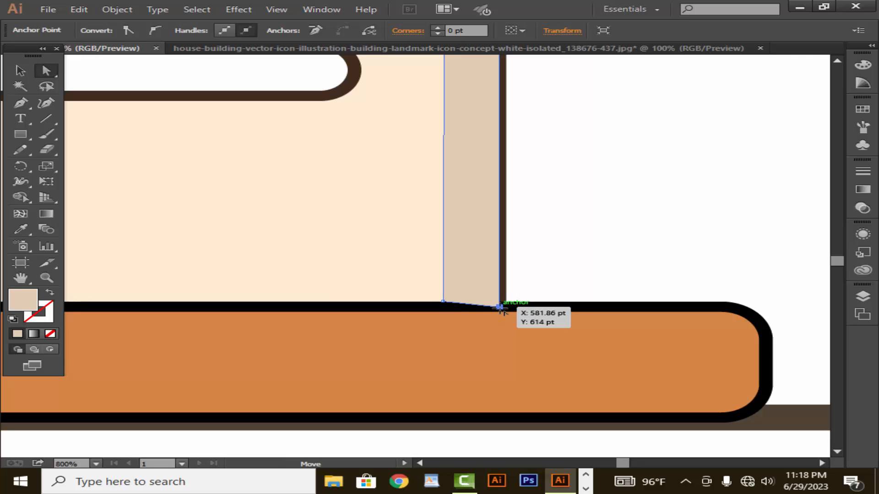
pyautogui.moveTo(501, 307); pyautogui.dragTo(603, 310)
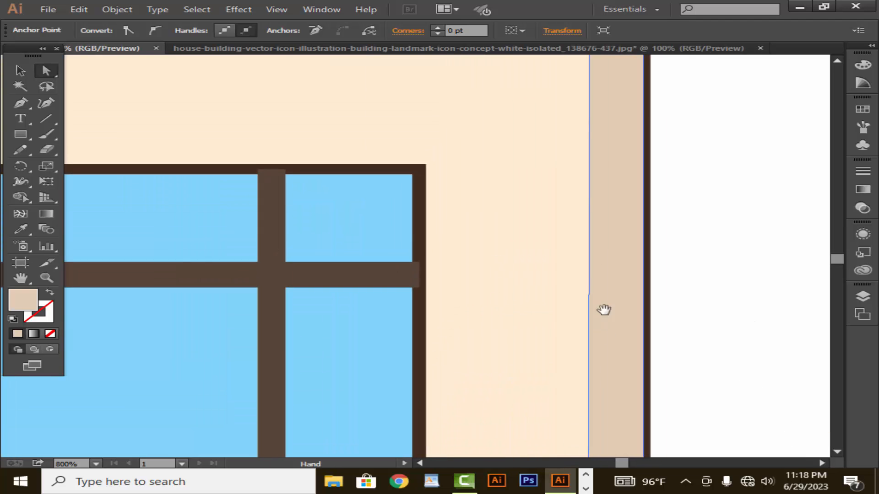
# Step: Nudge the shadow band's inner corner anchor under the roof's right end slightly down to even out the band's width
pyautogui.moveTo(510, 196); pyautogui.dragTo(469, 343)
pyautogui.moveTo(469, 215); pyautogui.dragTo(499, 399)
pyautogui.moveTo(543, 261); pyautogui.dragTo(544, 320)
pyautogui.moveTo(587, 254); pyautogui.dragTo(578, 315)
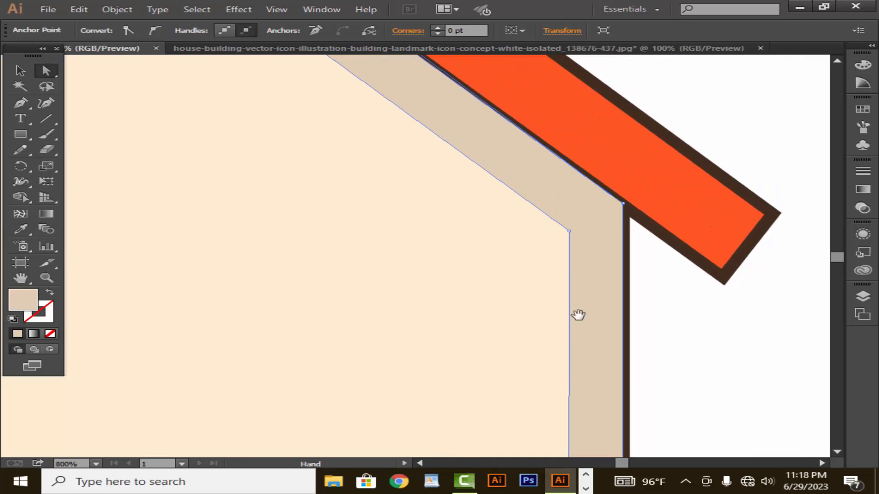
pyautogui.moveTo(570, 235); pyautogui.dragTo(571, 239)
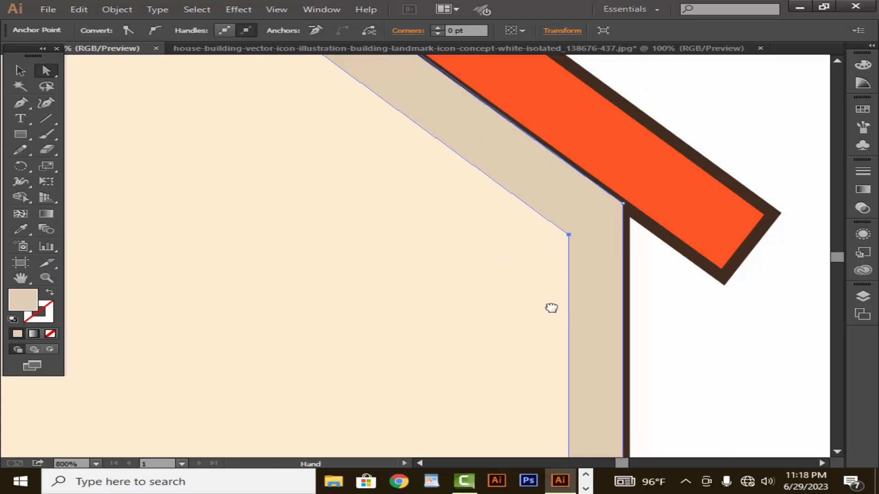
# Step: Raise the shadow band's inner anchor point at the peak slightly and deselect the band
pyautogui.moveTo(551, 308); pyautogui.dragTo(631, 411)
pyautogui.moveTo(476, 350); pyautogui.dragTo(520, 404)
pyautogui.moveTo(181, 106); pyautogui.dragTo(519, 419)
pyautogui.moveTo(323, 224); pyautogui.dragTo(375, 257)
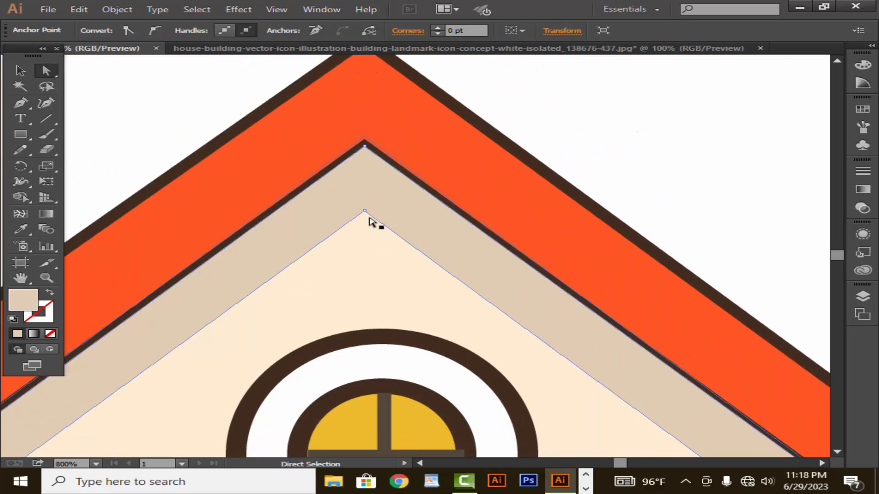
pyautogui.moveTo(364, 211); pyautogui.dragTo(364, 207)
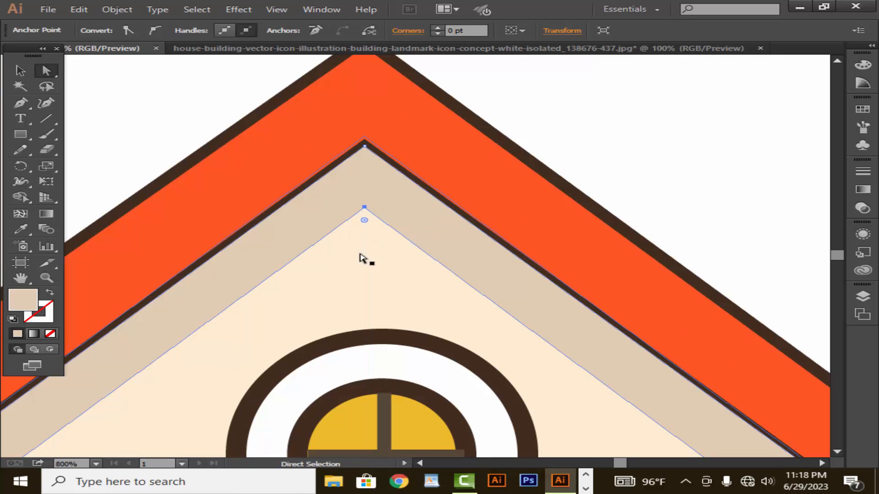
pyautogui.keyDown('alt'); pyautogui.click(363, 307); pyautogui.keyUp('alt')
pyautogui.keyDown('alt'); pyautogui.click(364, 307); pyautogui.keyUp('alt')
pyautogui.keyDown('alt'); pyautogui.click(367, 307); pyautogui.keyUp('alt')
pyautogui.keyDown('alt'); pyautogui.click(369, 307); pyautogui.keyUp('alt')
pyautogui.keyDown('alt'); pyautogui.click(372, 306); pyautogui.keyUp('alt')
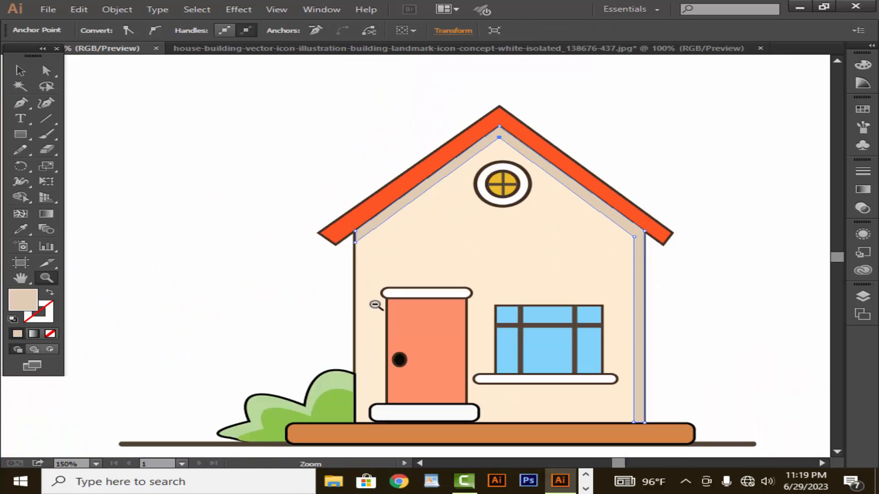
pyautogui.keyDown('alt'); pyautogui.click(375, 305); pyautogui.keyUp('alt')
pyautogui.keyDown('alt'); pyautogui.click(438, 305); pyautogui.keyUp('alt')
pyautogui.press('v')
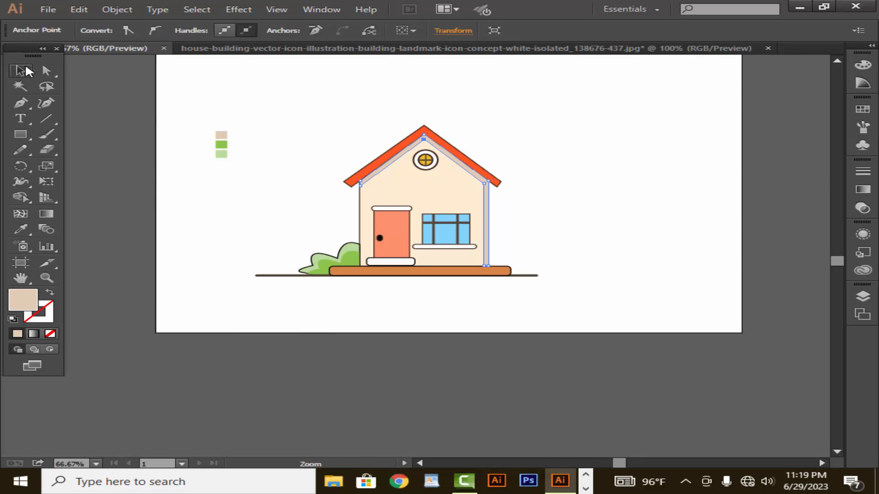
pyautogui.click(237, 184)
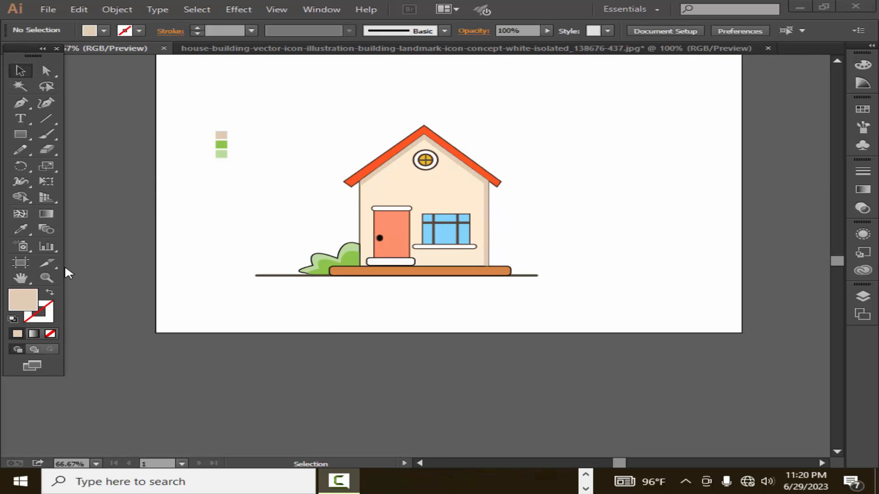
# Step: Draw a chimney about 45 pt tall on the right roof slope with the Pen tool, using the door trim's white fill and brown outline
pyautogui.click(46, 278)
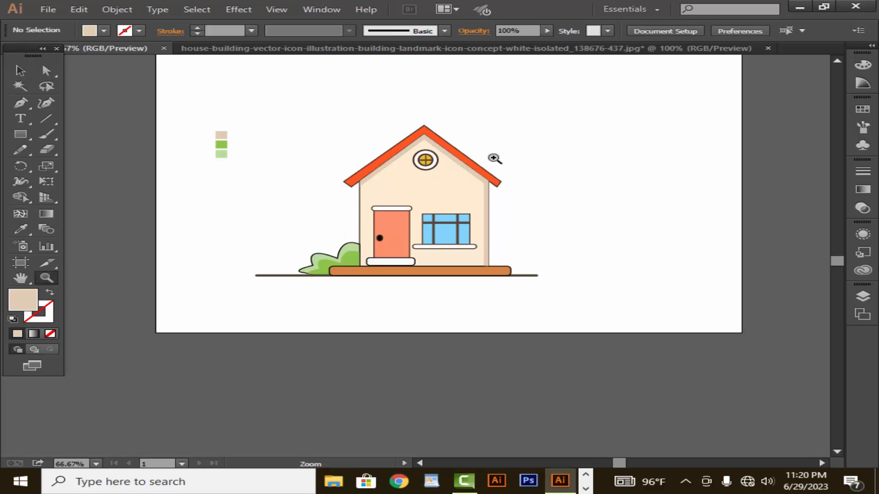
pyautogui.click(468, 156)
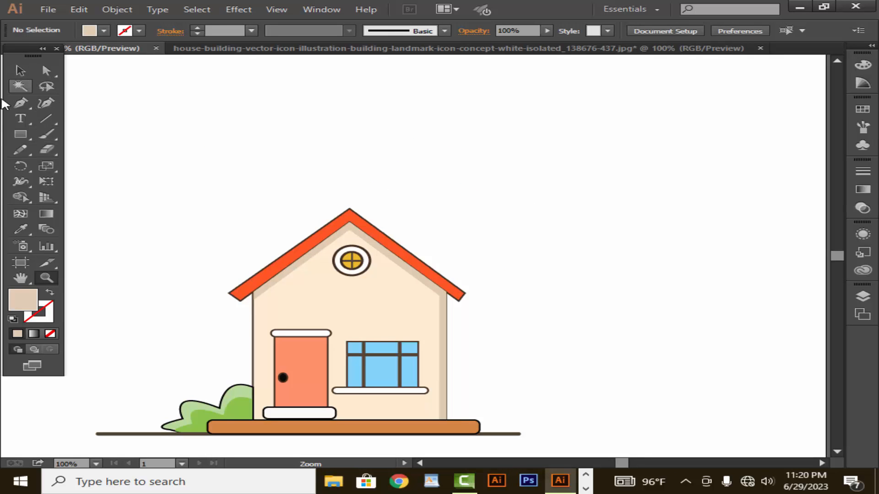
pyautogui.click(16, 105)
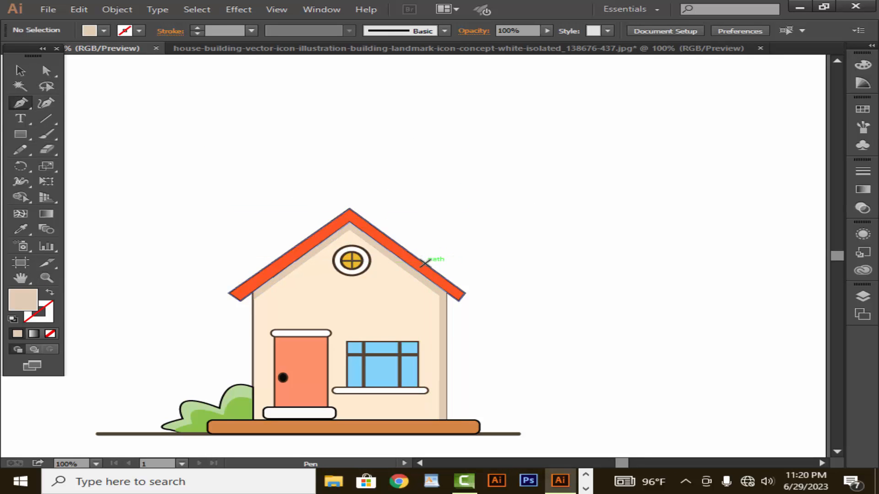
pyautogui.click(407, 252)
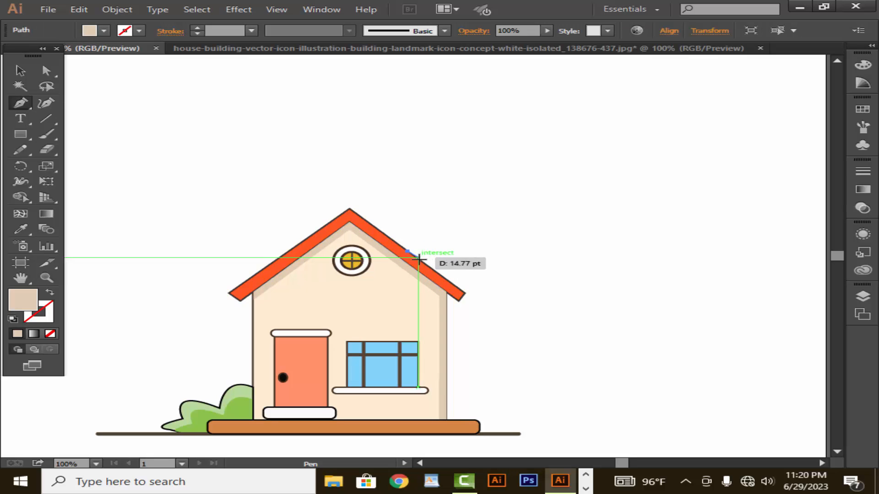
pyautogui.click(421, 262)
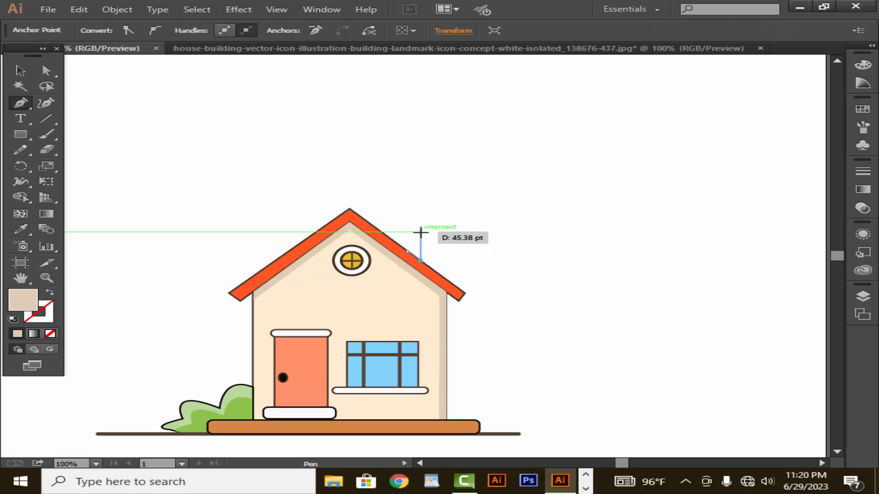
pyautogui.click(420, 232)
pyautogui.click(408, 232)
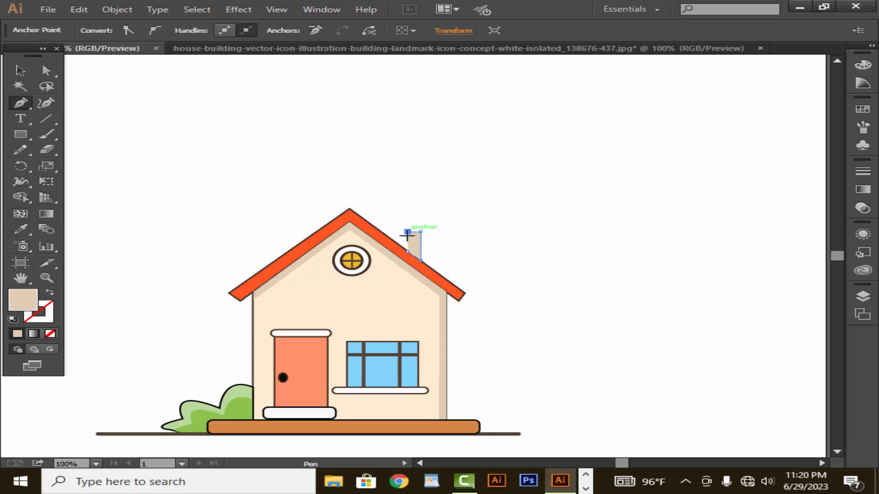
pyautogui.click(407, 251)
pyautogui.click(19, 230)
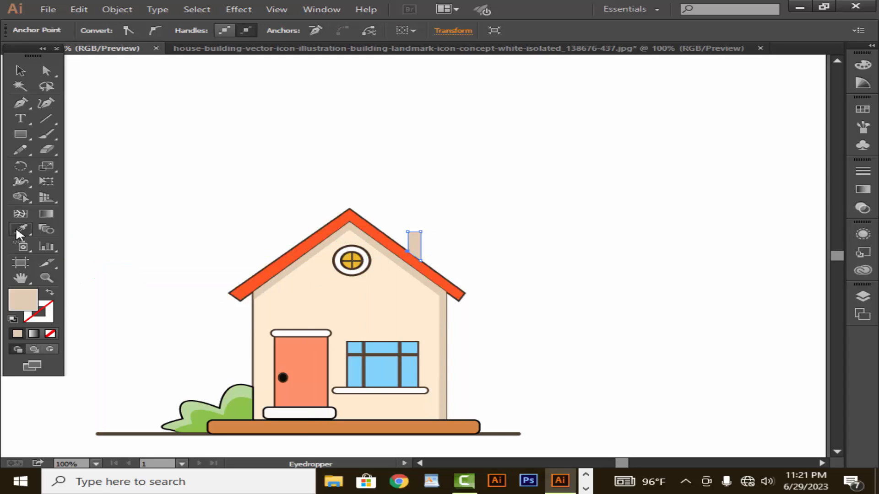
pyautogui.click(290, 335)
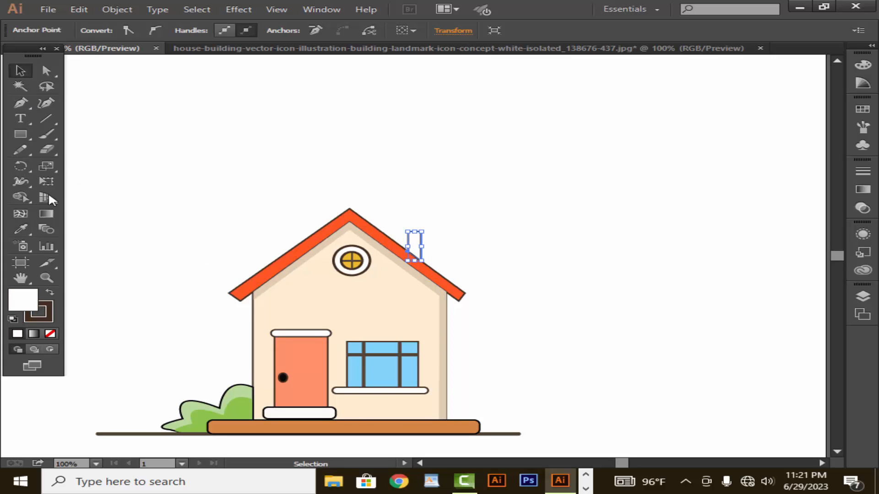
# Step: Draw a thin rounded-rectangle cap just above the chimney and give it the roof's orange-red fill and brown outline
pyautogui.click(18, 133)
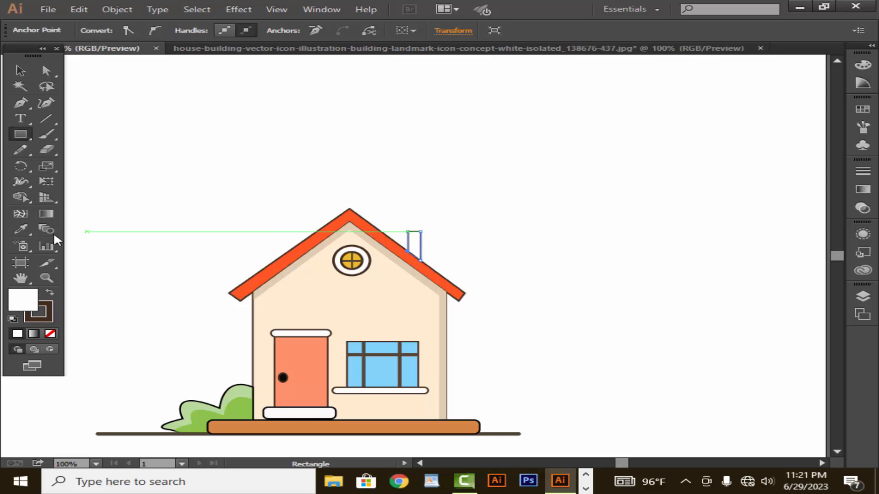
pyautogui.moveTo(24, 137); pyautogui.dragTo(55, 147)
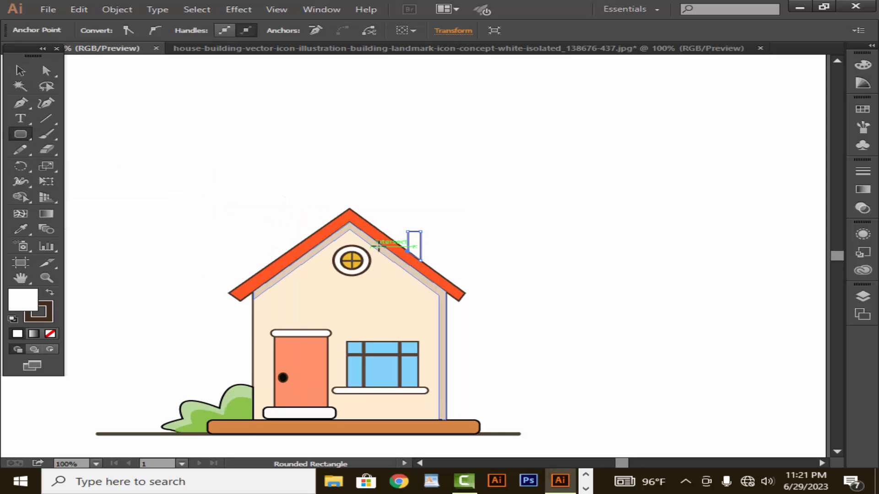
pyautogui.moveTo(406, 224); pyautogui.dragTo(433, 228)
pyautogui.click(21, 229)
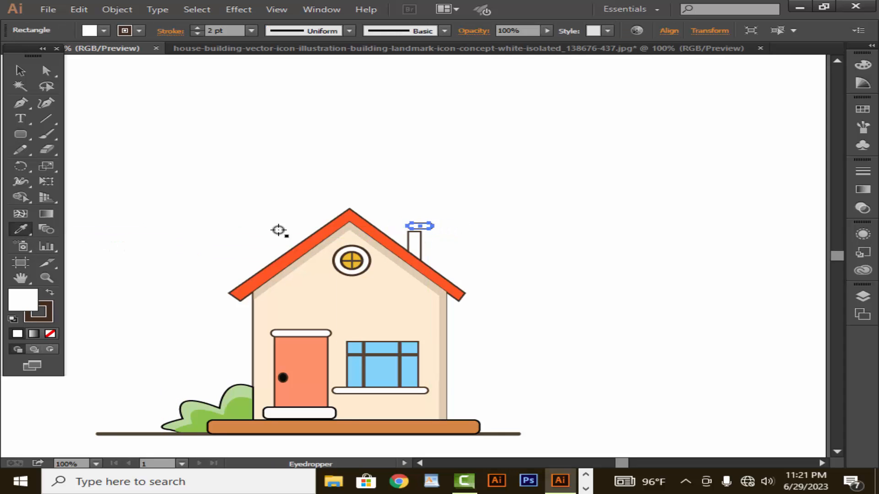
pyautogui.click(312, 239)
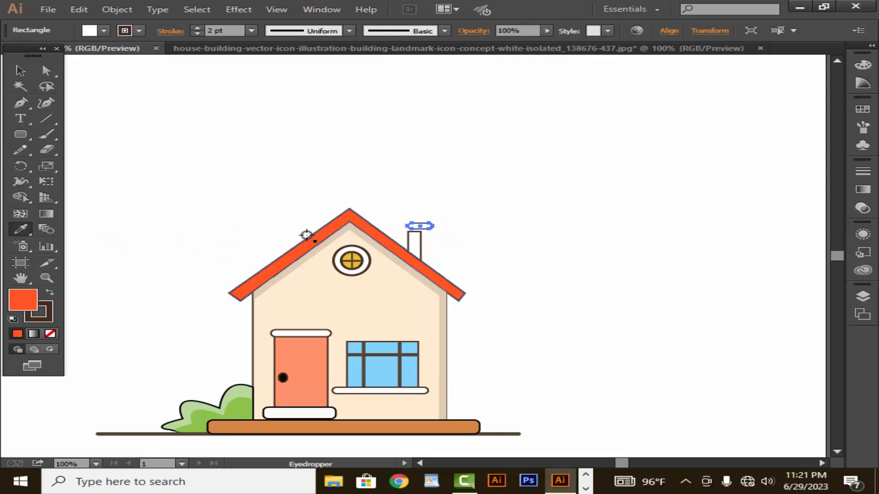
pyautogui.click(21, 71)
pyautogui.click(202, 114)
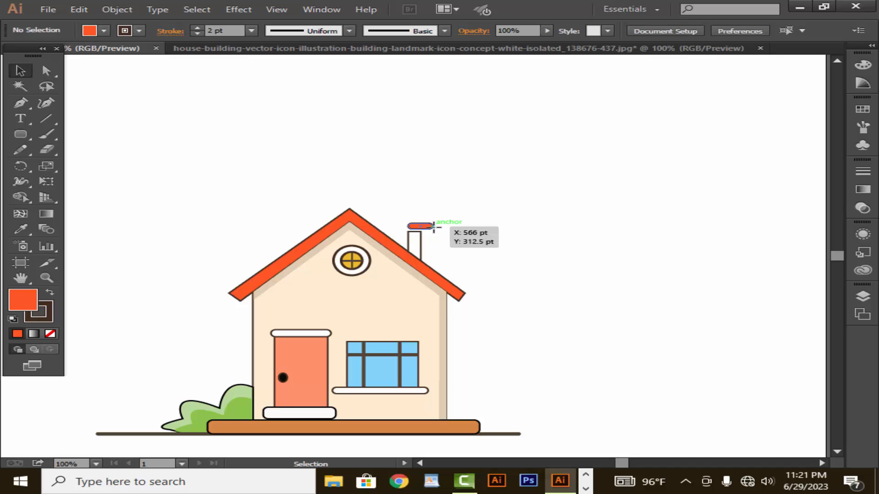
# Step: Move the orange-red cap down onto the chimney's top and centre it over the chimney
pyautogui.moveTo(433, 225); pyautogui.dragTo(432, 229)
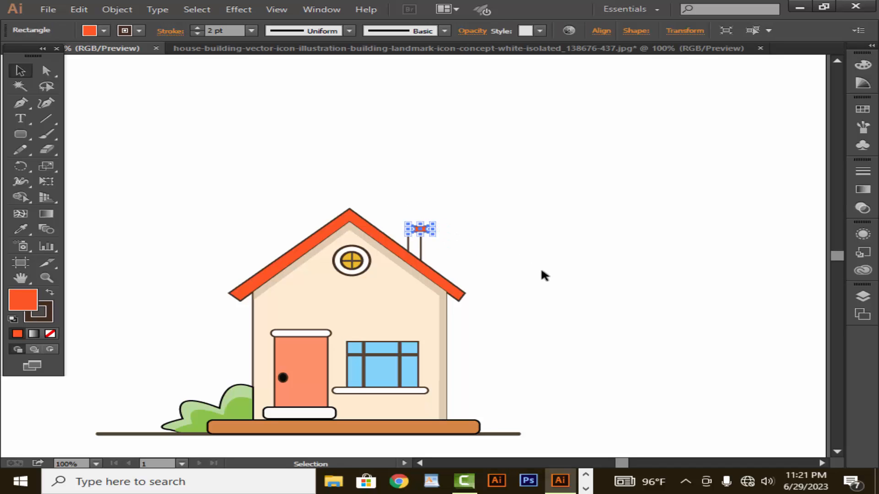
pyautogui.click(565, 277)
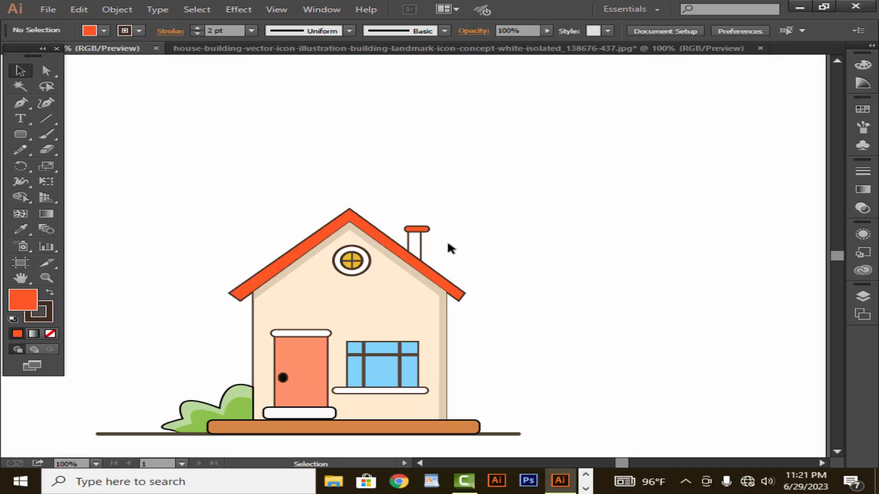
pyautogui.click(414, 230)
pyautogui.click(496, 242)
pyautogui.click(424, 230)
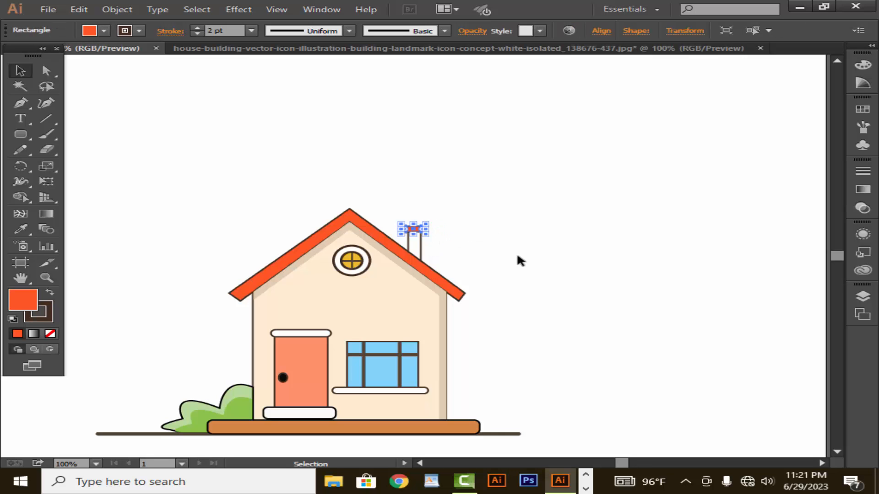
pyautogui.press('Right')
pyautogui.press('Right')
pyautogui.click(509, 258)
# Step: Group the light green and dark green shapes of the left bush
pyautogui.moveTo(430, 355); pyautogui.dragTo(522, 267)
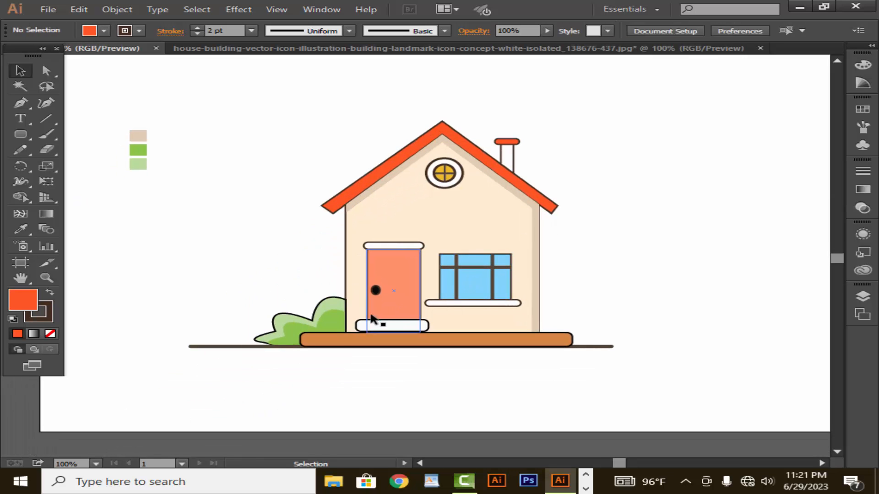
pyautogui.click(329, 324)
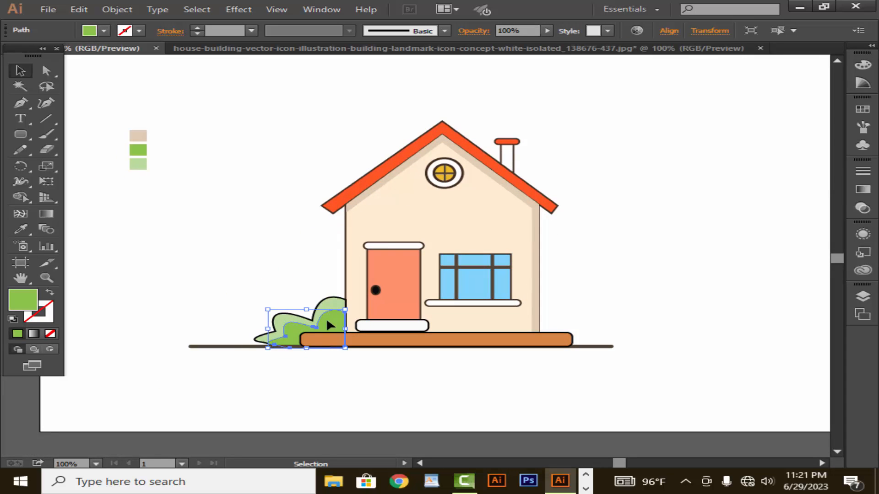
pyautogui.keyDown('shift'); pyautogui.click(292, 318); pyautogui.keyUp('shift')
pyautogui.rightClick(293, 312)
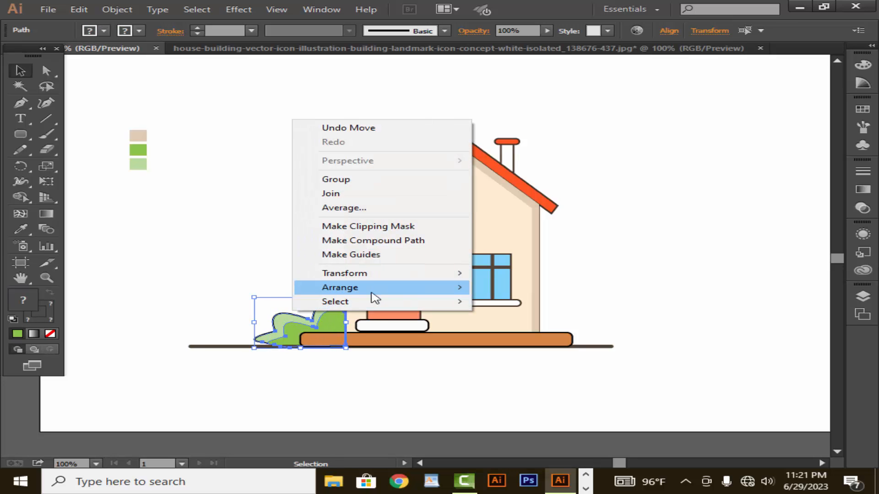
pyautogui.click(372, 179)
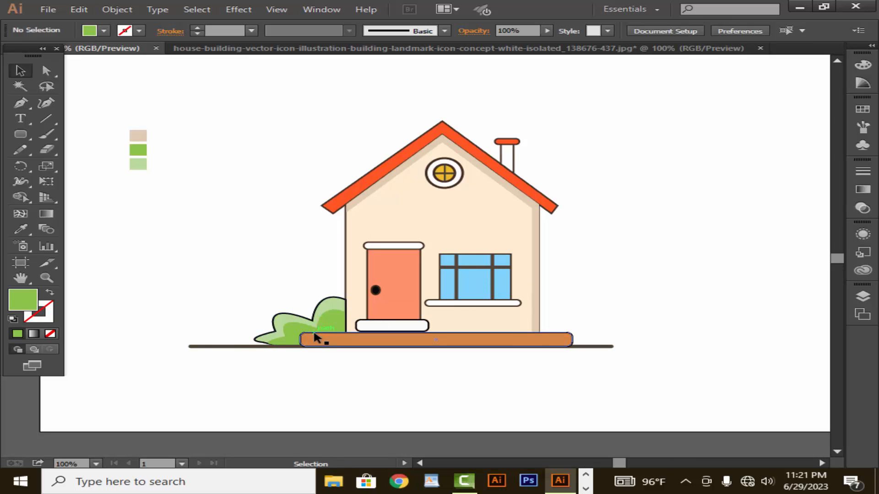
# Step: Place a mirrored copy of the bush group against the right wall, behind the base
pyautogui.click(327, 317)
pyautogui.moveTo(333, 315); pyautogui.dragTo(652, 300)
pyautogui.moveTo(572, 300); pyautogui.dragTo(582, 330)
pyautogui.click(615, 282)
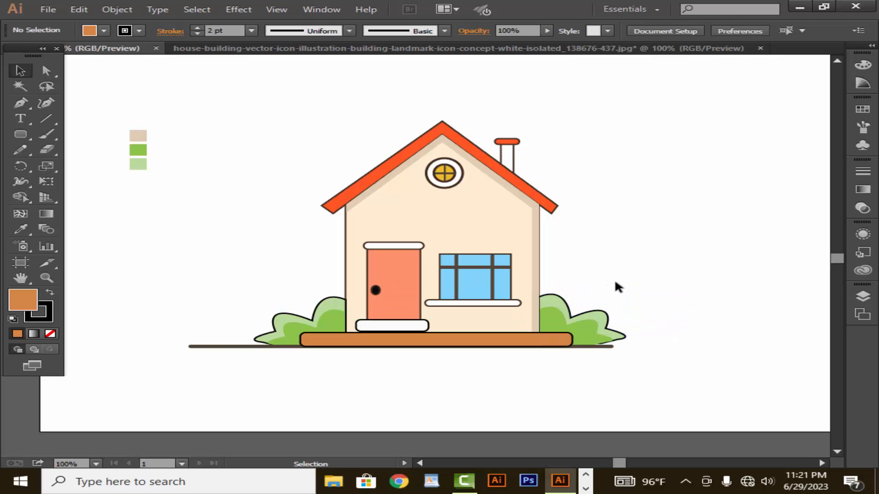
# Step: Stretch the right bush slightly outward, away from the wall, and deselect it
pyautogui.click(613, 330)
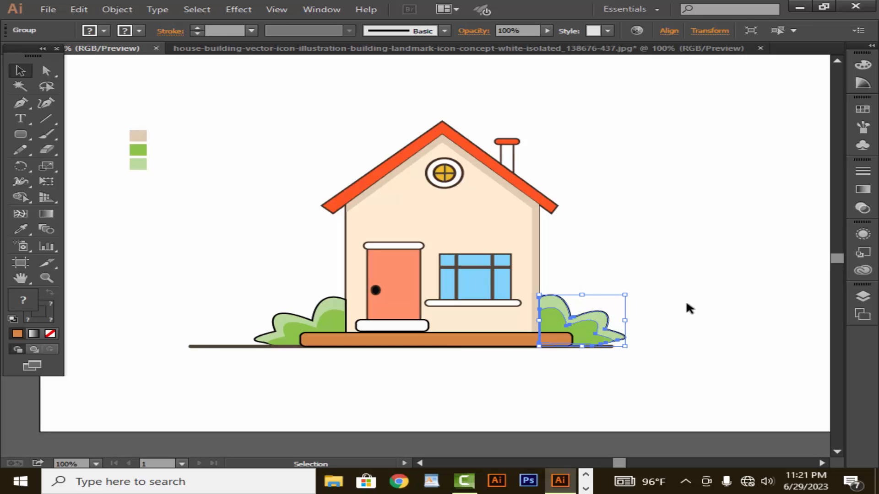
pyautogui.click(653, 308)
pyautogui.click(618, 334)
pyautogui.moveTo(630, 323); pyautogui.dragTo(636, 323)
pyautogui.click(664, 321)
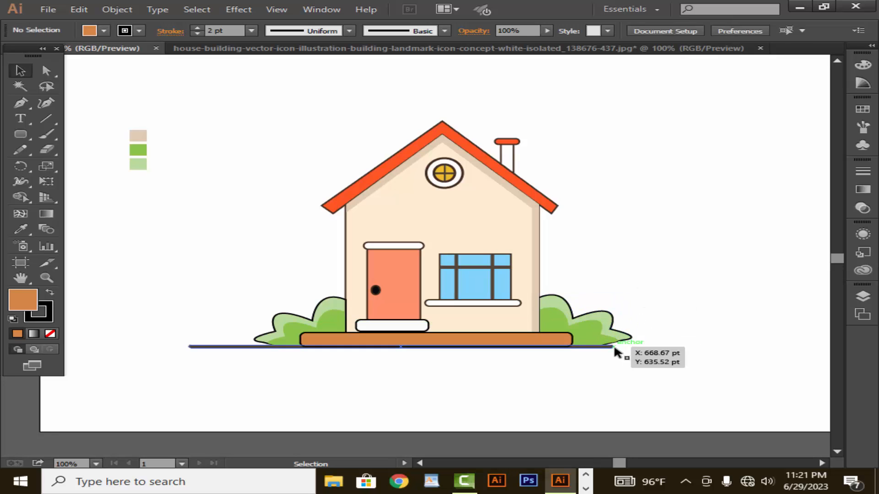
# Step: Extend the right end of the ground line outward past the right bush and deselect it
pyautogui.click(613, 346)
pyautogui.click(623, 350)
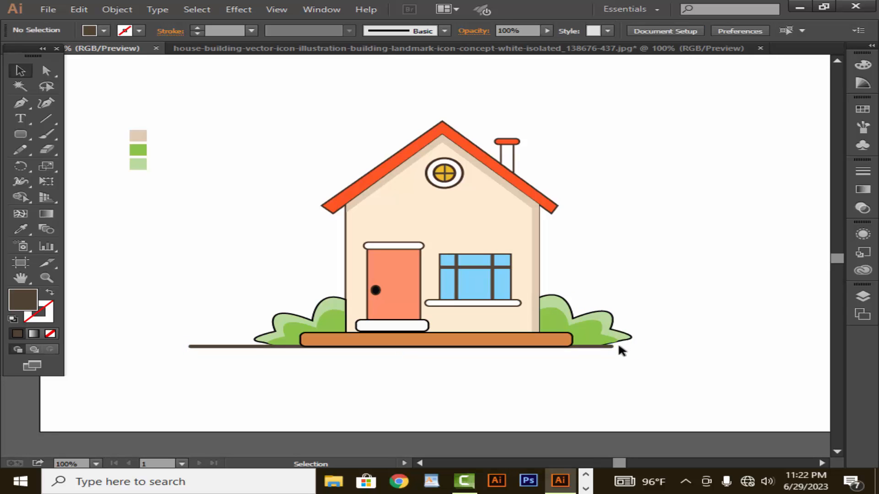
pyautogui.click(613, 346)
pyautogui.moveTo(612, 347); pyautogui.dragTo(647, 346)
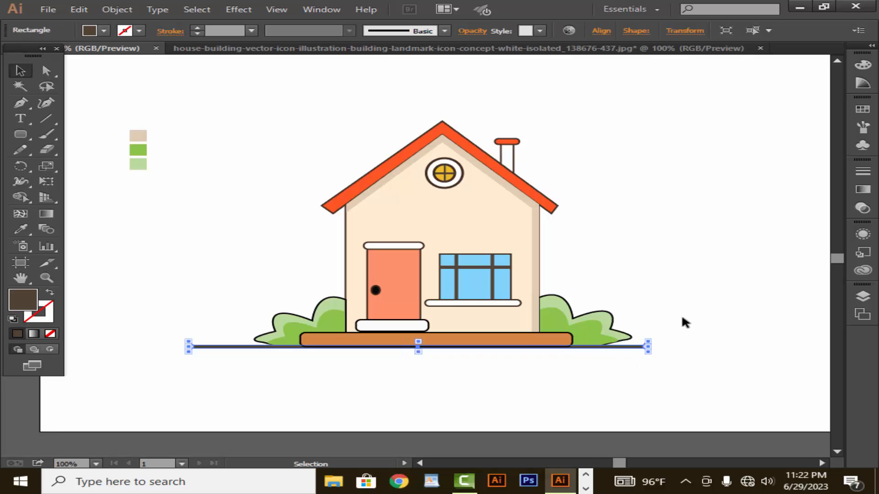
pyautogui.click(673, 320)
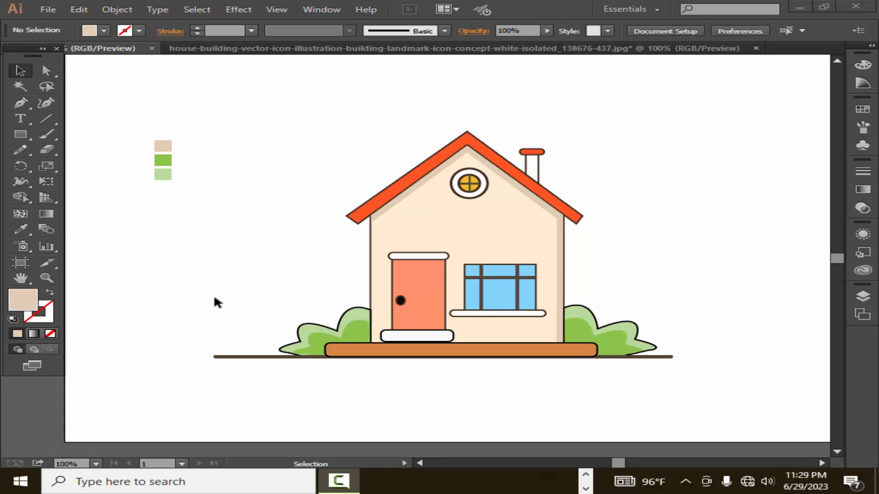
# Step: Draw a large ellipse over the house, reaching from above the roof down to the ground line, and send it to the back
pyautogui.moveTo(21, 134); pyautogui.dragTo(55, 162)
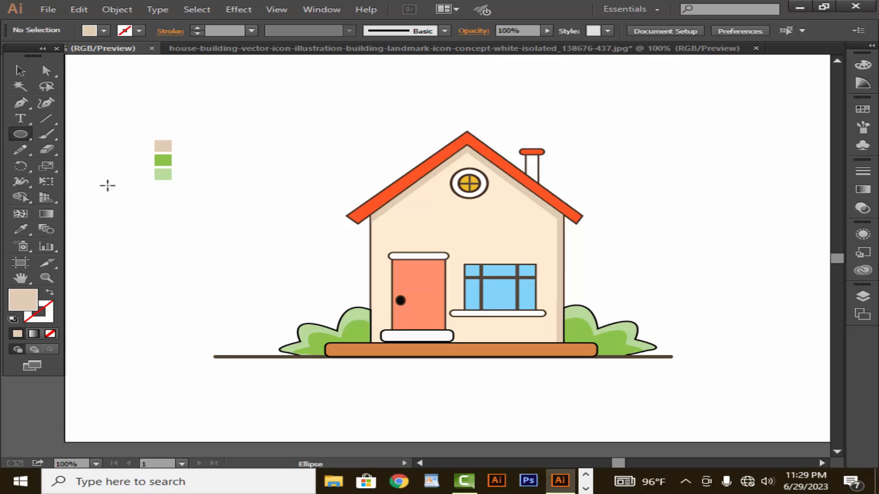
pyautogui.moveTo(320, 107); pyautogui.dragTo(625, 338)
pyautogui.moveTo(620, 348); pyautogui.dragTo(619, 356)
pyautogui.rightClick(360, 274)
pyautogui.moveTo(475, 261)
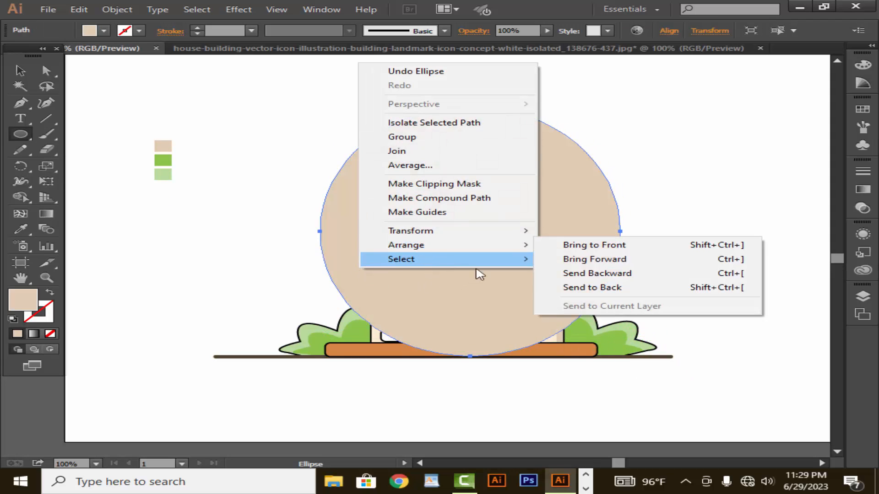
pyautogui.click(595, 286)
# Step: Fill the background ellipse with bright cyan
pyautogui.doubleClick(36, 311)
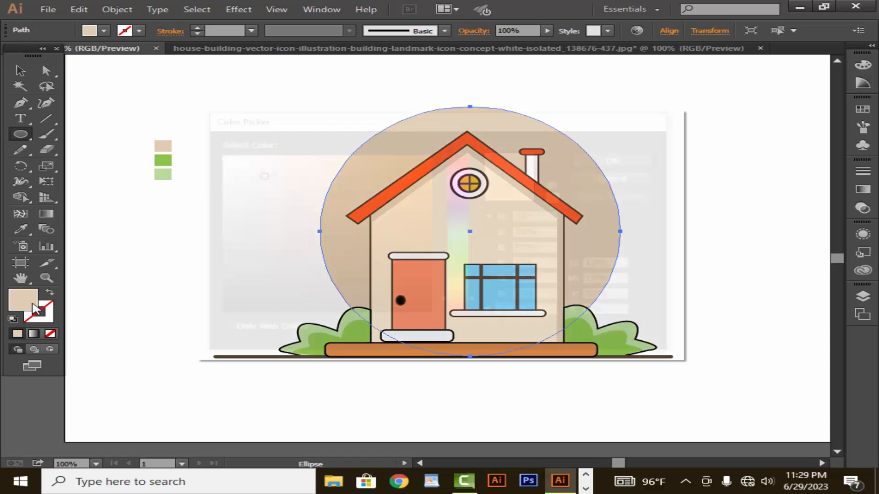
pyautogui.click(458, 233)
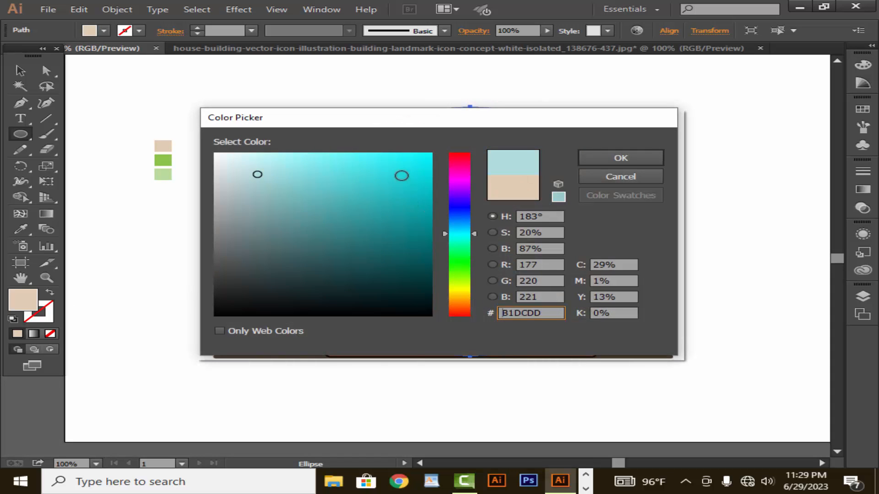
pyautogui.click(399, 160)
pyautogui.click(603, 158)
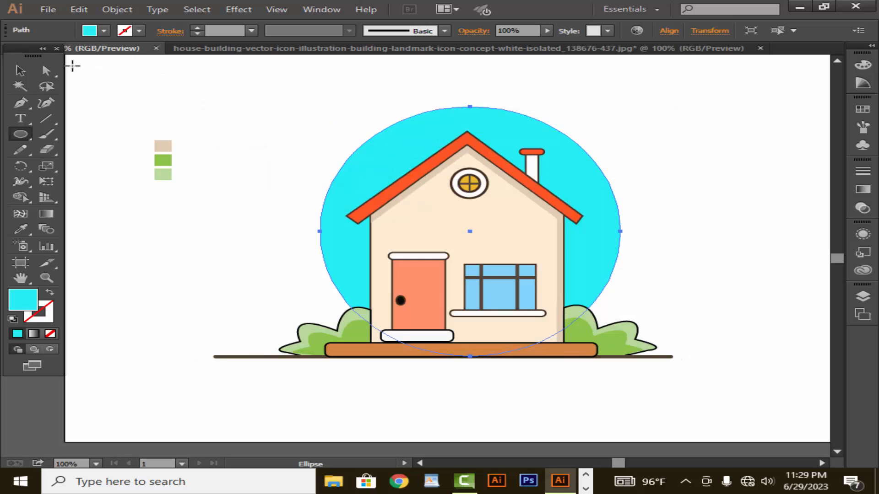
# Step: Nudge the cyan ellipse slightly left behind the house and deselect it
pyautogui.click(21, 70)
pyautogui.click(323, 201)
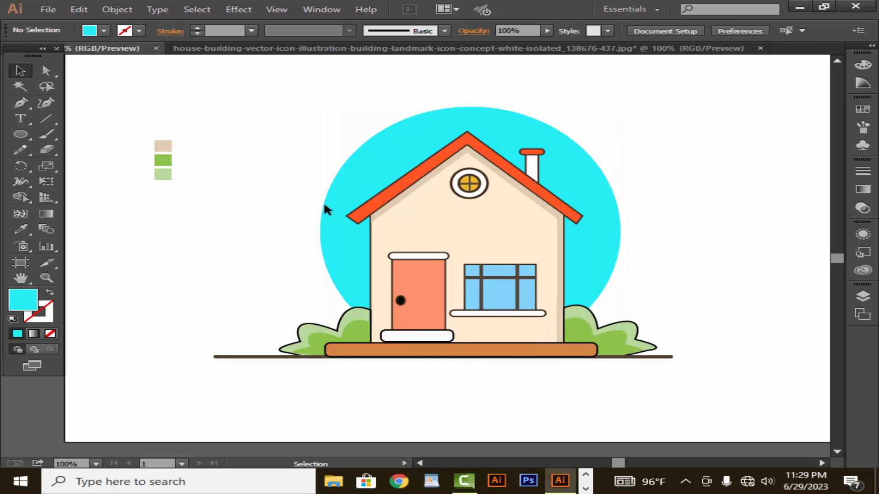
pyautogui.click(339, 259)
pyautogui.press('Left')
pyautogui.press('Left')
pyautogui.press('Left')
pyautogui.press('Left')
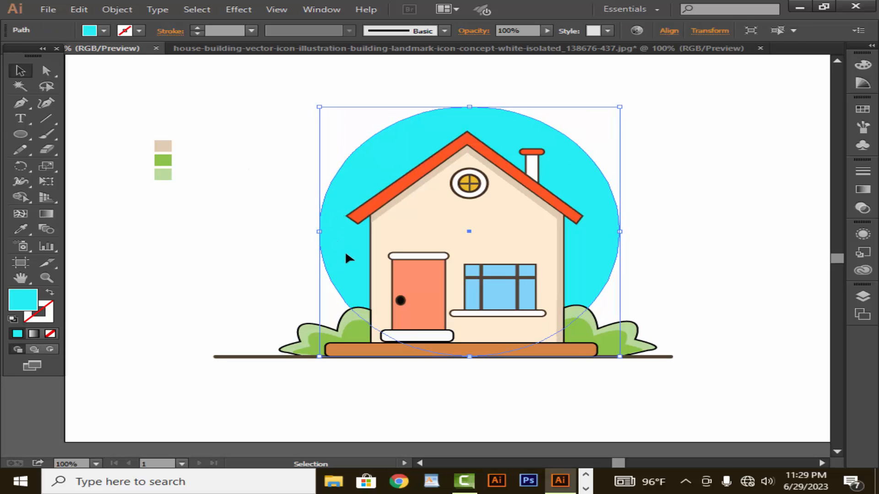
pyautogui.click(691, 256)
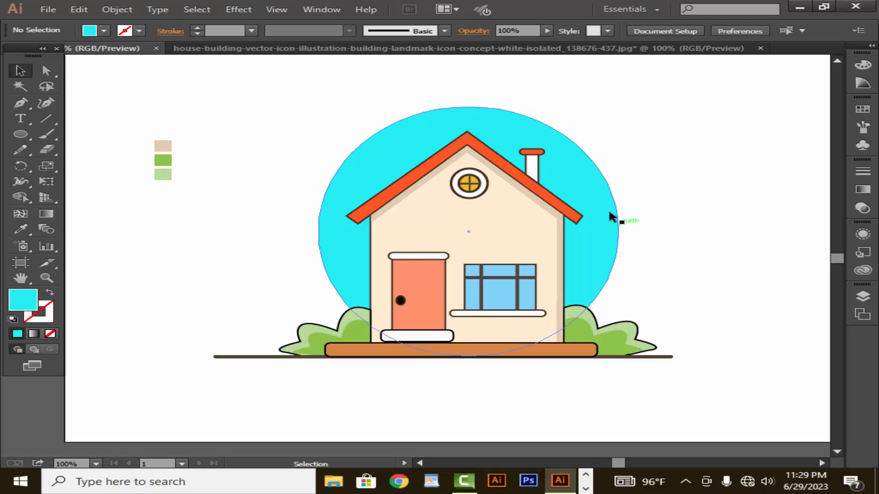
# Step: Enlarge the cyan ellipse upward to about 410 pt high and widen it on both sides
pyautogui.click(566, 165)
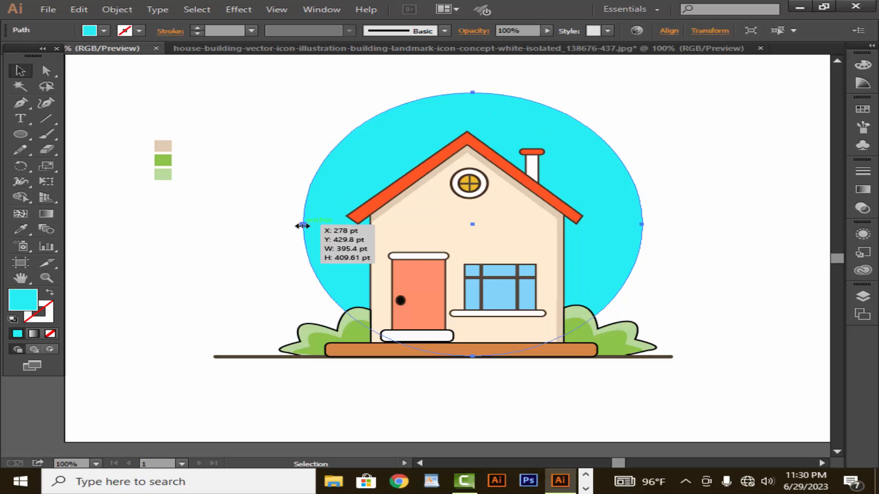
pyautogui.moveTo(302, 226); pyautogui.dragTo(295, 227)
pyautogui.click(237, 241)
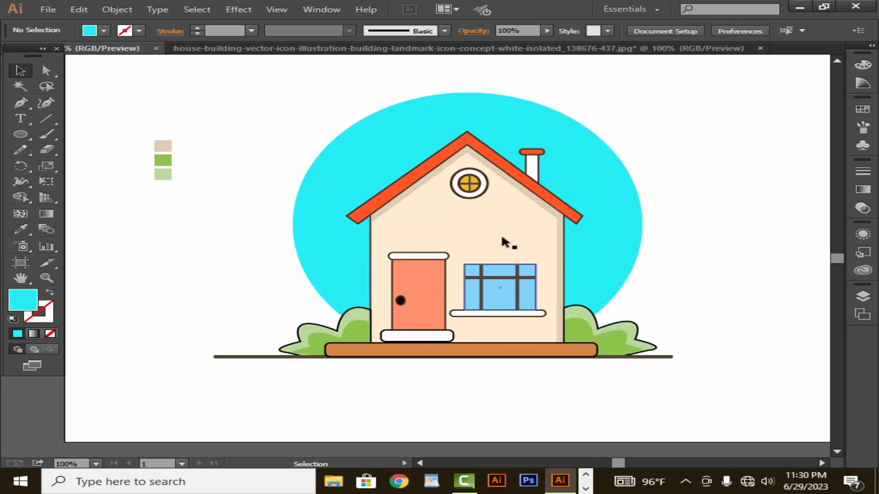
# Step: Group the house, bushes, ground line and cyan ellipse together, leaving out the color swatches
pyautogui.moveTo(245, 87); pyautogui.dragTo(683, 370)
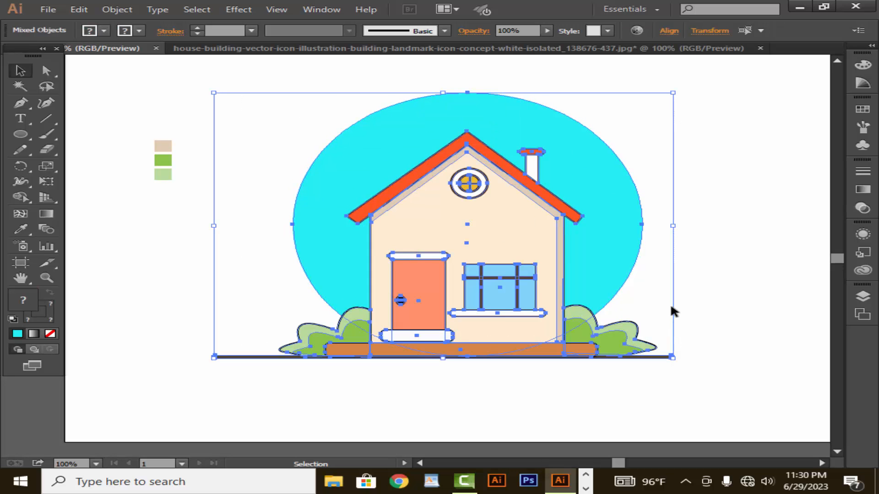
pyautogui.rightClick(673, 311)
pyautogui.click(732, 367)
pyautogui.click(658, 327)
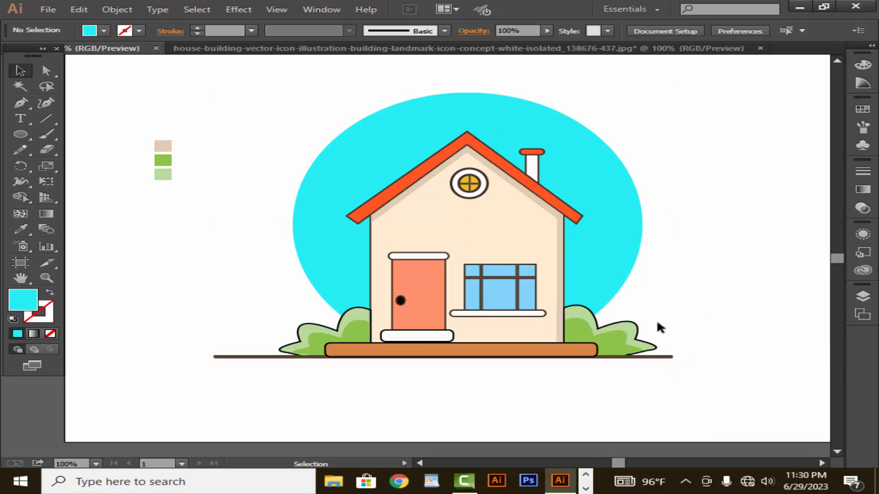
# Step: Scale the grouped illustration down slightly and move it down and left to recenter it on the artboard
pyautogui.click(379, 346)
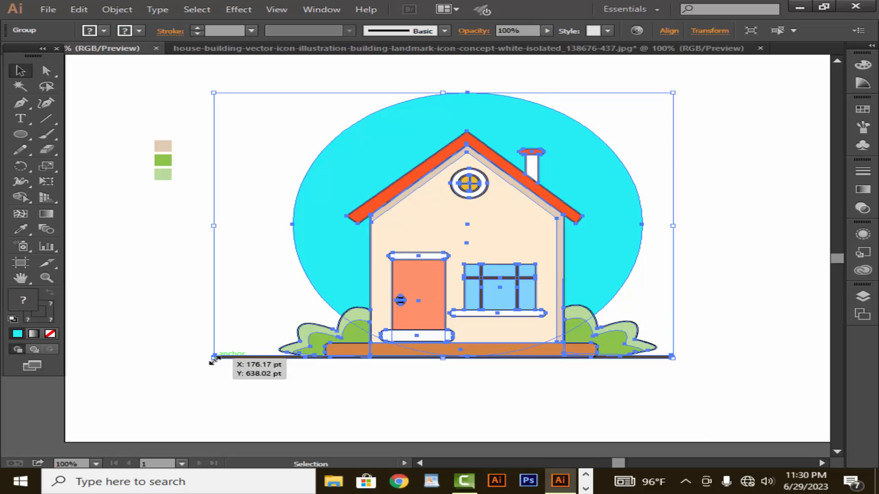
pyautogui.moveTo(213, 358); pyautogui.dragTo(255, 333)
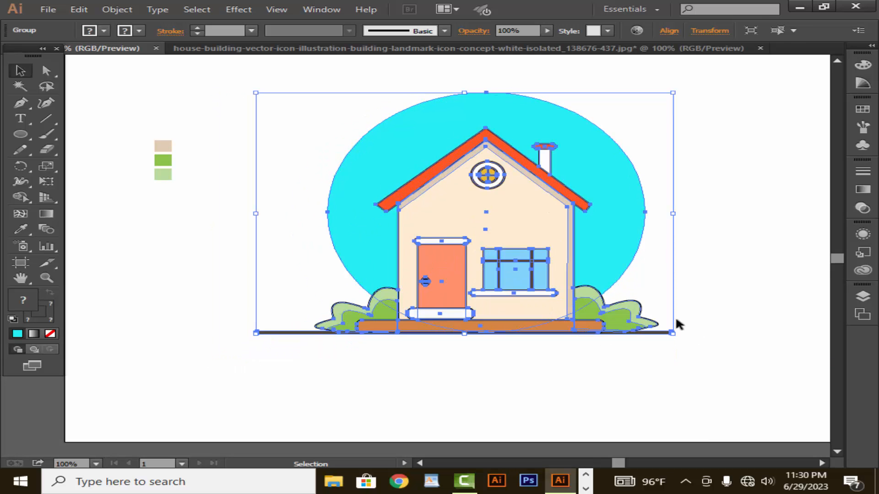
pyautogui.moveTo(572, 264); pyautogui.dragTo(557, 288)
pyautogui.click(225, 180)
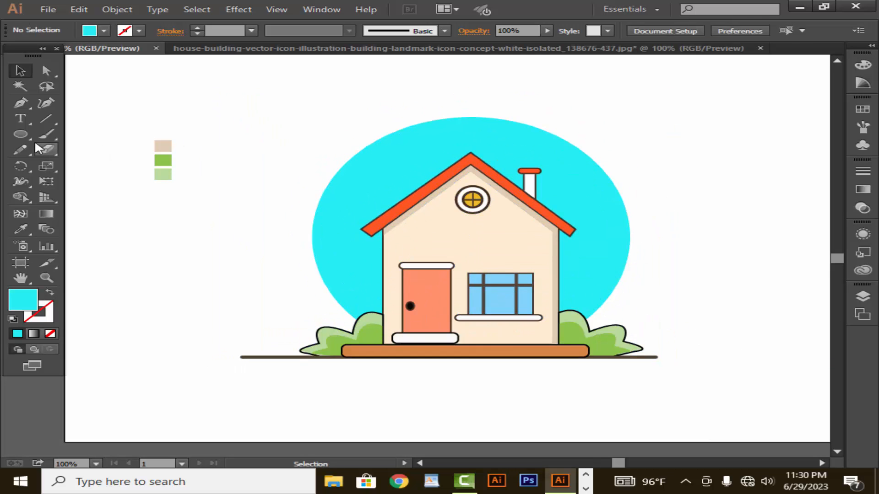
# Step: Draw a large rectangle covering the whole illustration, widen it to the left, and send it to the back
pyautogui.moveTo(26, 134); pyautogui.dragTo(55, 135)
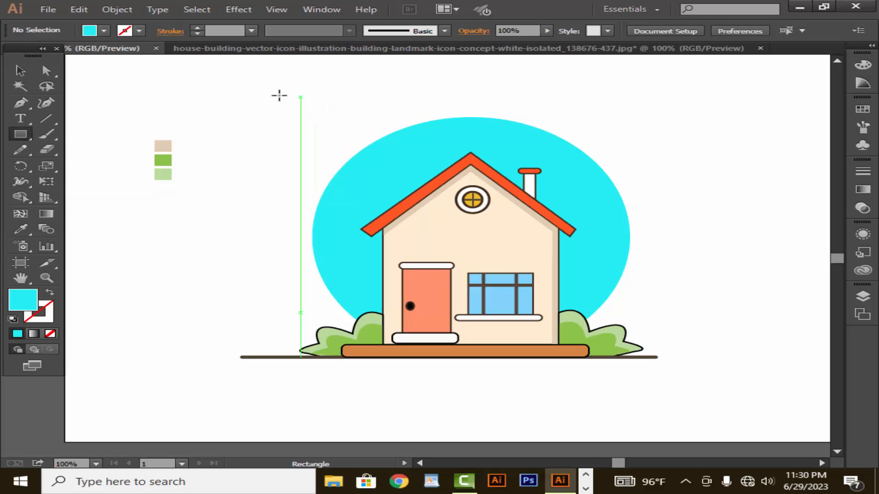
pyautogui.moveTo(268, 95); pyautogui.dragTo(729, 383)
pyautogui.moveTo(267, 241); pyautogui.dragTo(229, 241)
pyautogui.rightClick(362, 255)
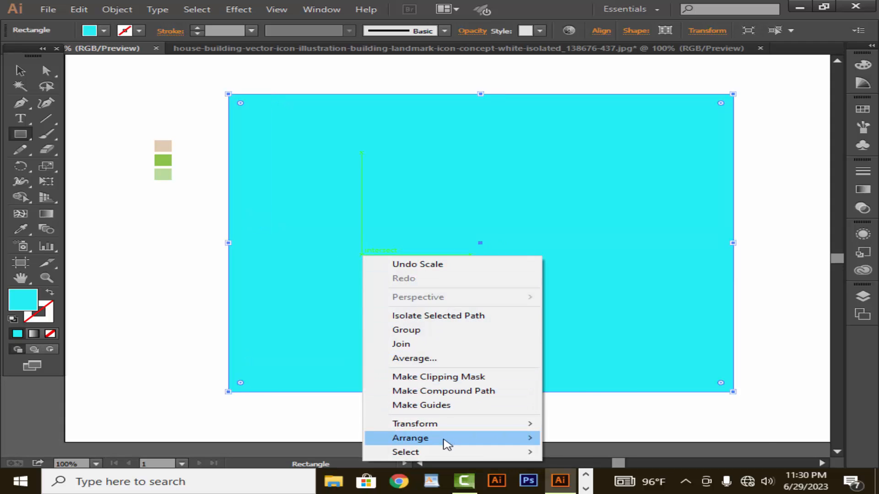
pyautogui.moveTo(446, 439)
pyautogui.click(603, 420)
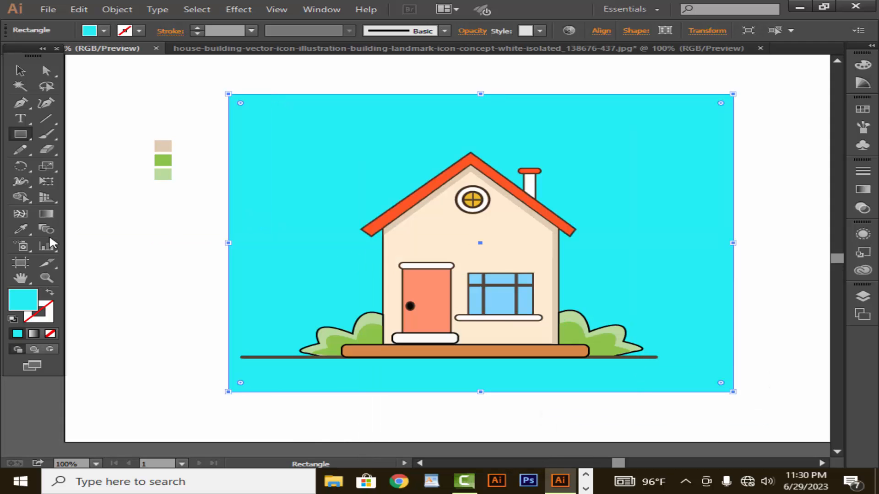
# Step: Fill the background rectangle with the near-white grey F9F9F9
pyautogui.doubleClick(27, 301)
pyautogui.click(215, 158)
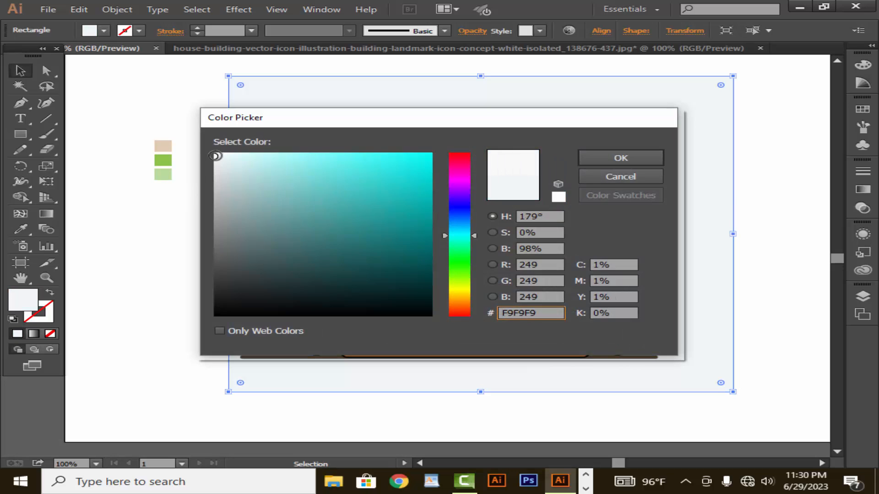
pyautogui.click(596, 158)
pyautogui.click(761, 215)
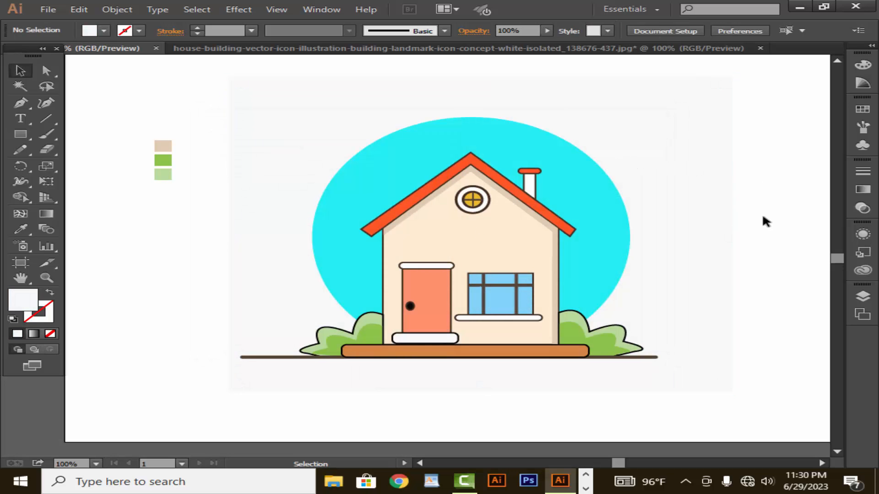
# Step: Stretch the background rectangle slightly downward and to the left to even its margins around the illustration
pyautogui.click(272, 302)
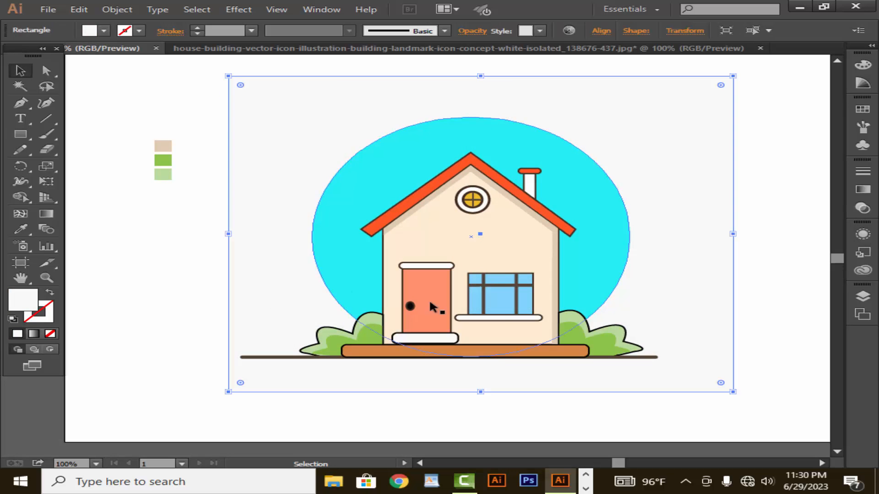
pyautogui.moveTo(481, 392); pyautogui.dragTo(481, 403)
pyautogui.moveTo(225, 243); pyautogui.dragTo(206, 241)
pyautogui.click(146, 279)
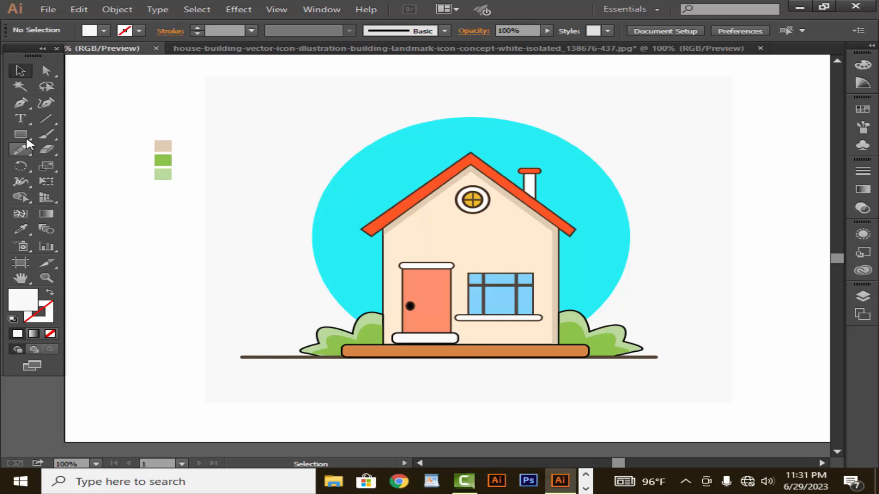
# Step: Draw a long flat ellipse just below the ground line and fill it with the beige sampled from the roof's shadow
pyautogui.moveTo(24, 133); pyautogui.dragTo(85, 164)
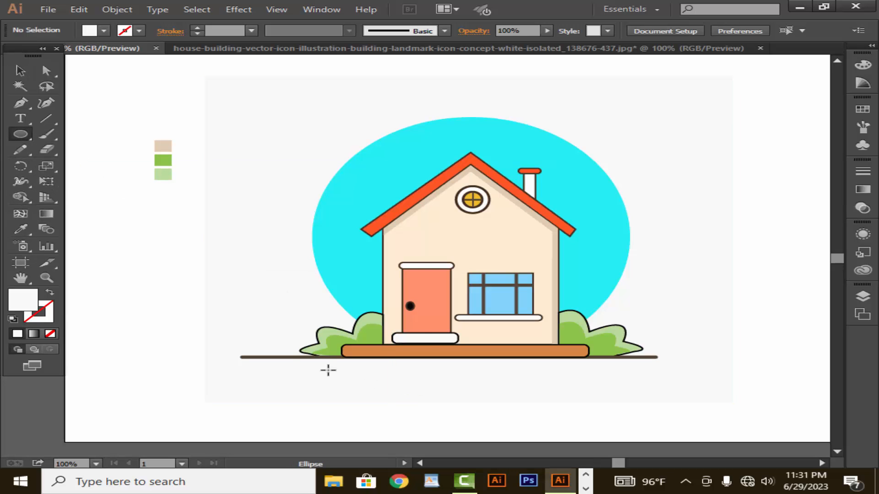
pyautogui.moveTo(264, 360); pyautogui.dragTo(619, 368)
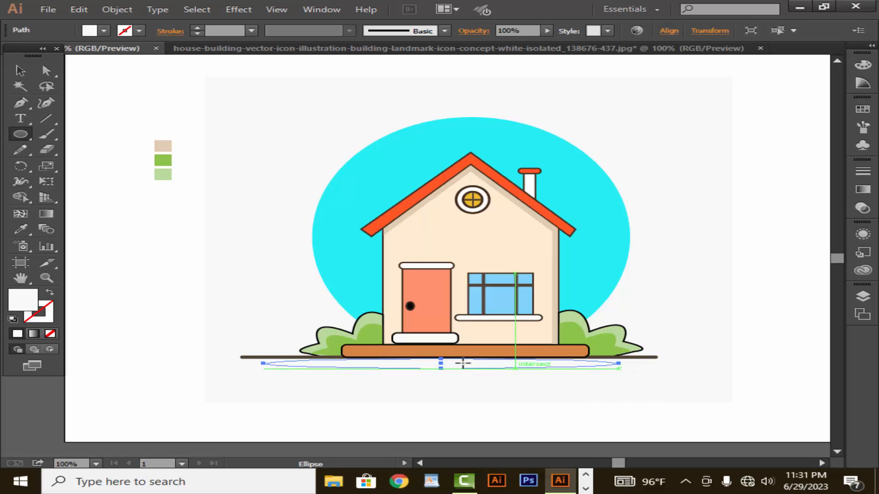
pyautogui.click(21, 232)
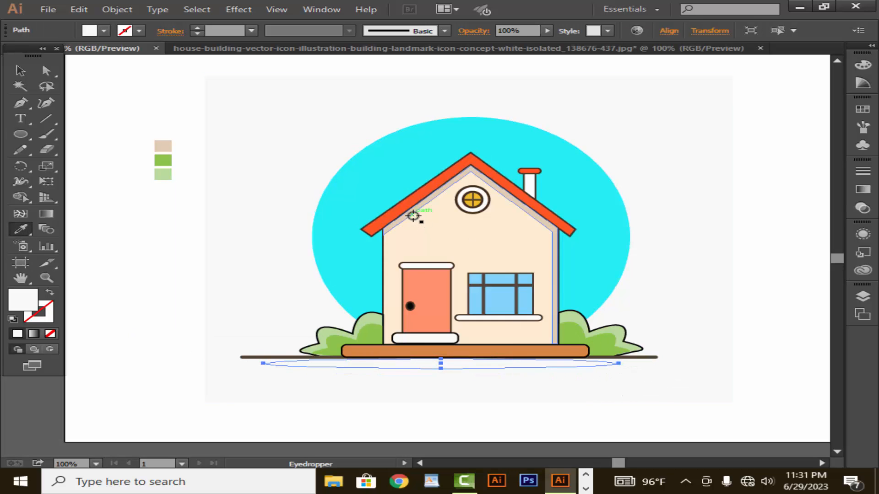
pyautogui.click(410, 213)
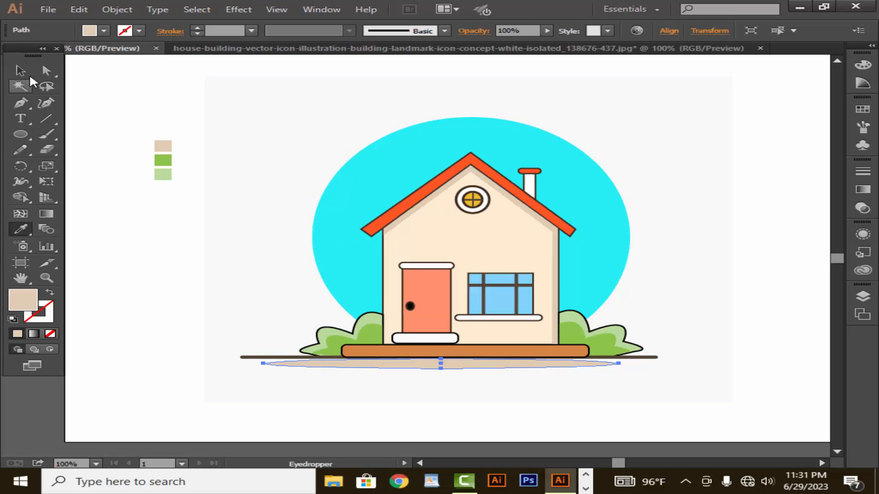
pyautogui.click(22, 71)
pyautogui.click(185, 103)
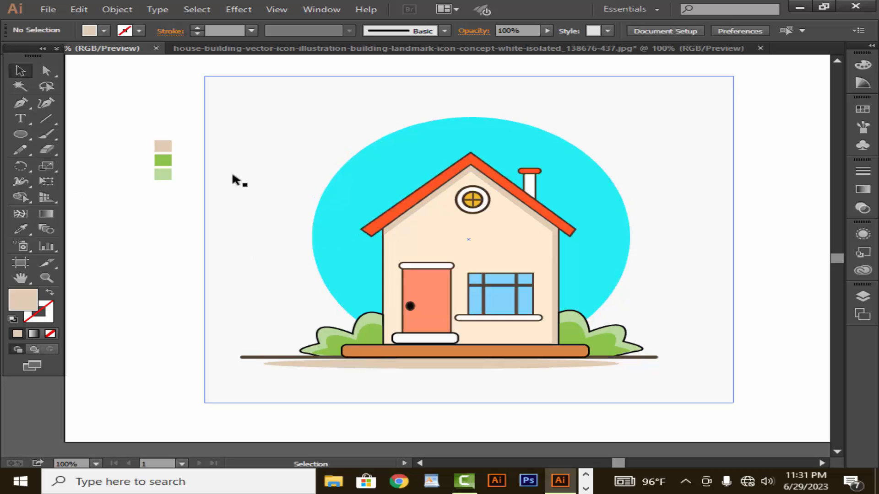
# Step: Position the beige shadow ellipse up against the ground line and bring the house group in front of it
pyautogui.click(471, 362)
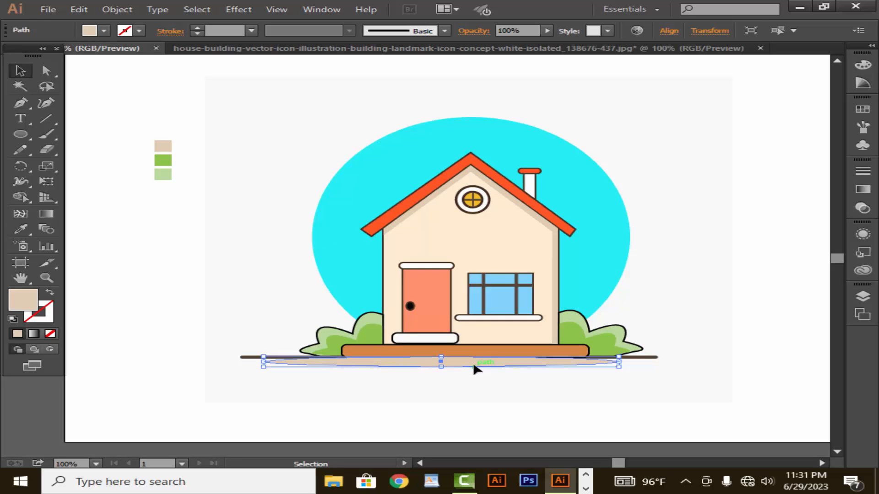
pyautogui.rightClick(508, 349)
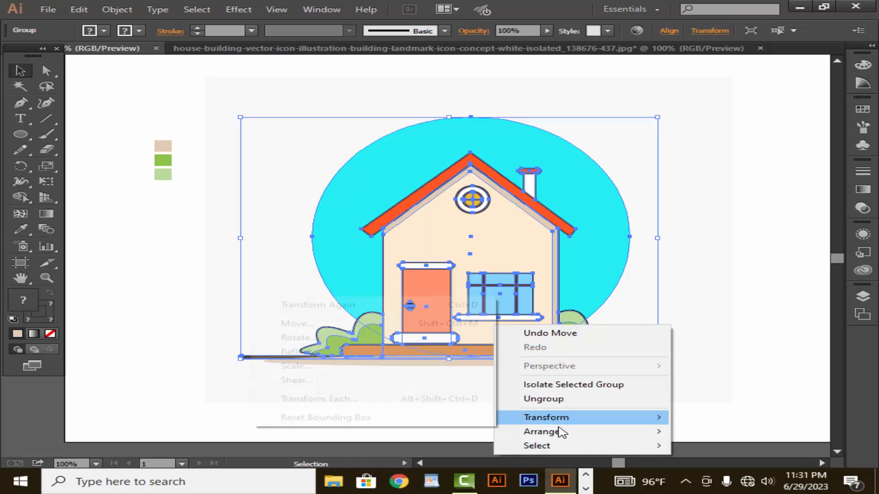
pyautogui.moveTo(555, 431)
pyautogui.click(441, 384)
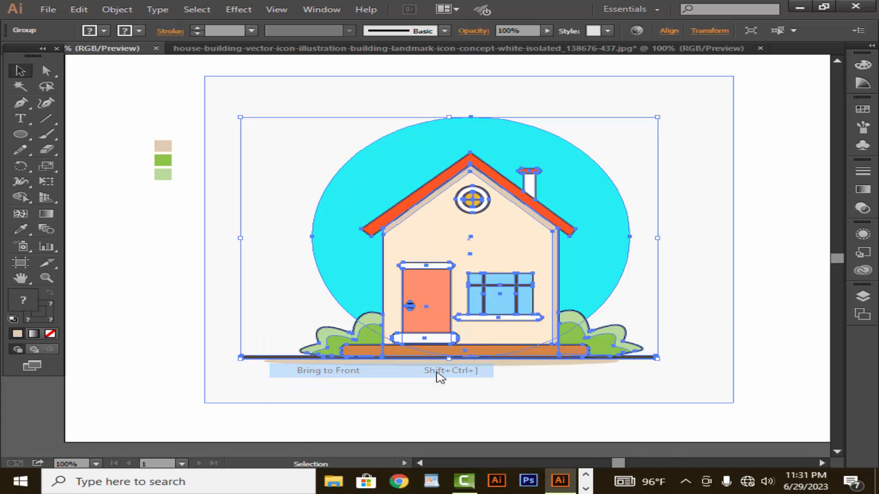
pyautogui.click(769, 348)
pyautogui.click(579, 364)
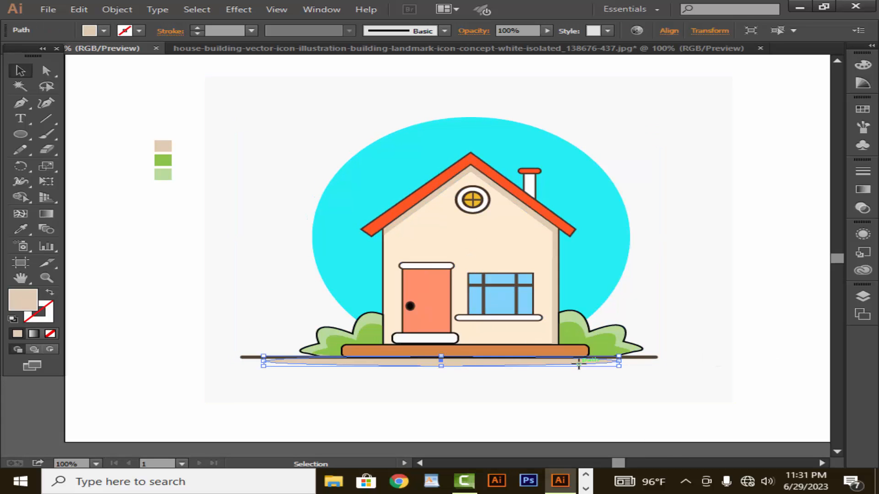
pyautogui.click(752, 344)
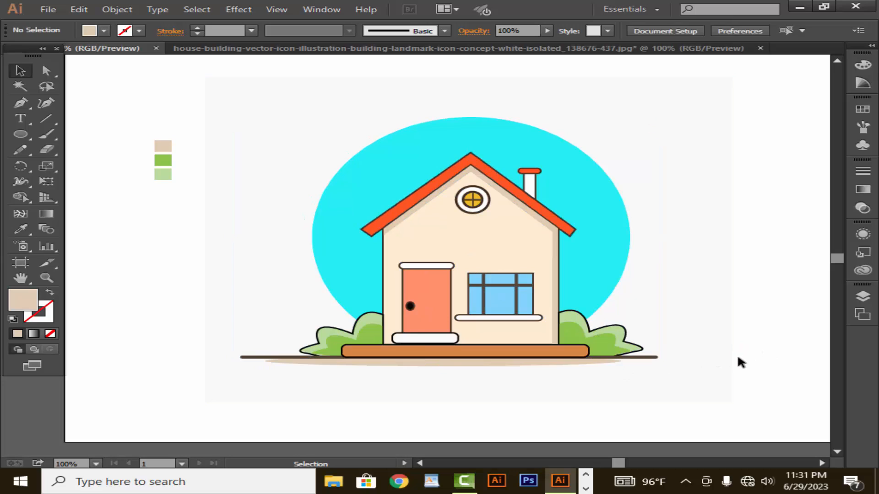